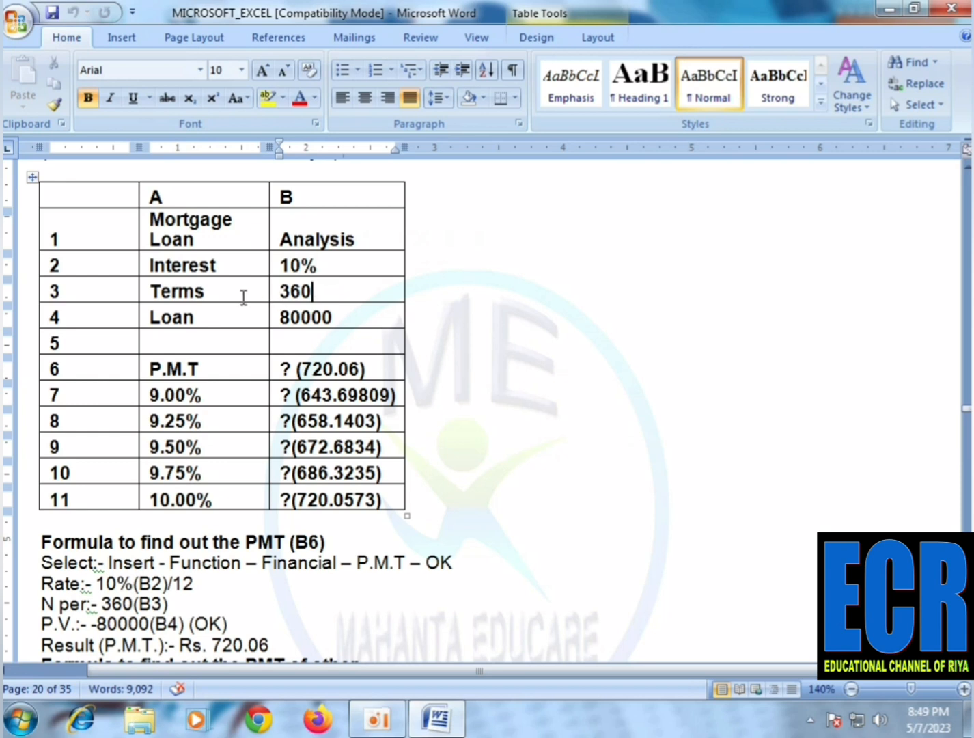
# Review the mortgage table's terms, loan, P.M.T and interest-rate rows, highlighting each one.
pyautogui.moveTo(196, 291); pyautogui.dragTo(301, 290)
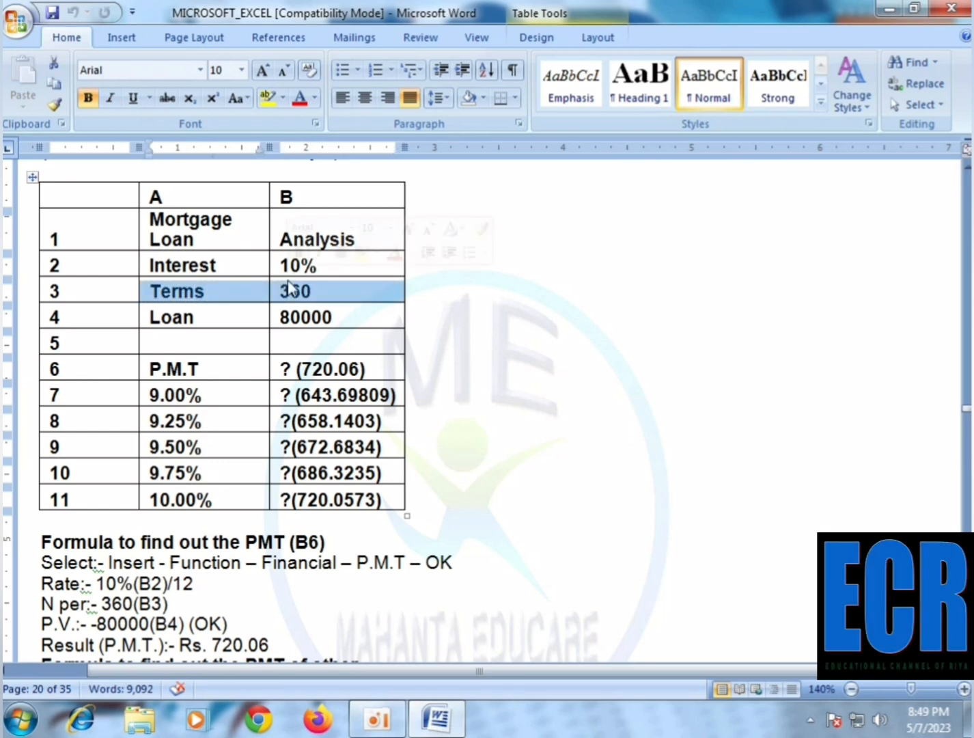
pyautogui.click(315, 291)
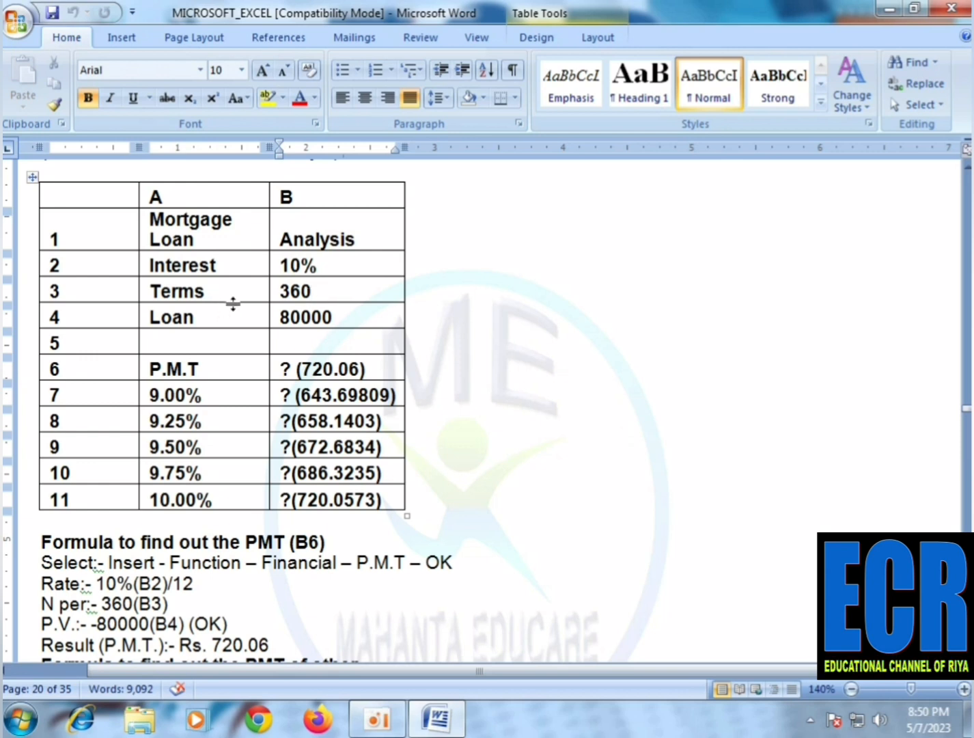
pyautogui.moveTo(310, 291); pyautogui.dragTo(230, 300)
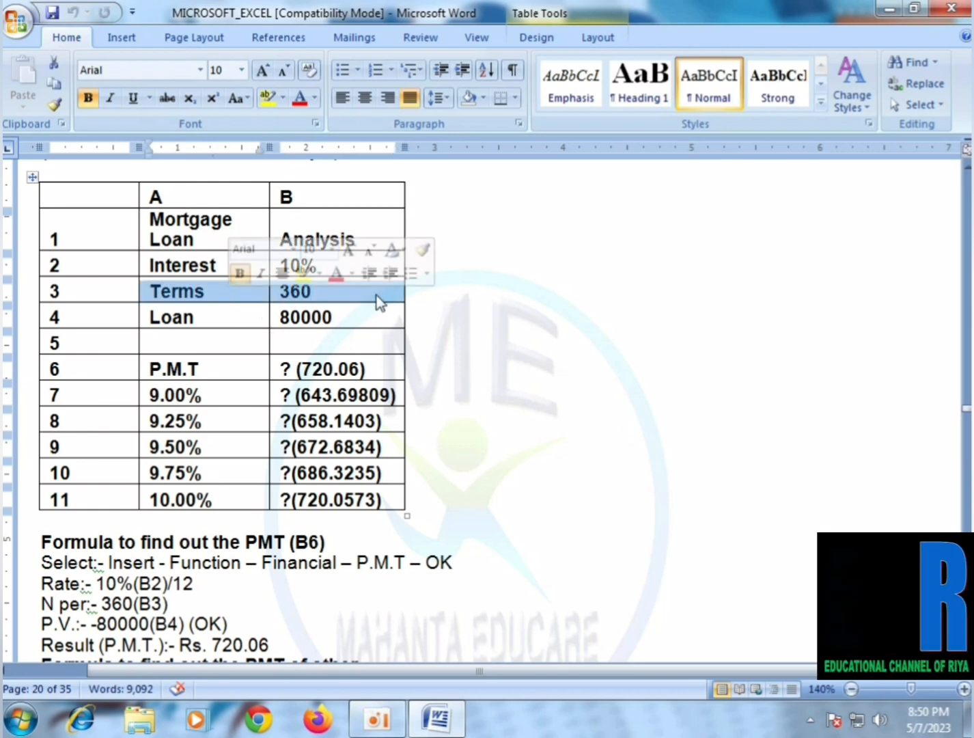
pyautogui.click(342, 291)
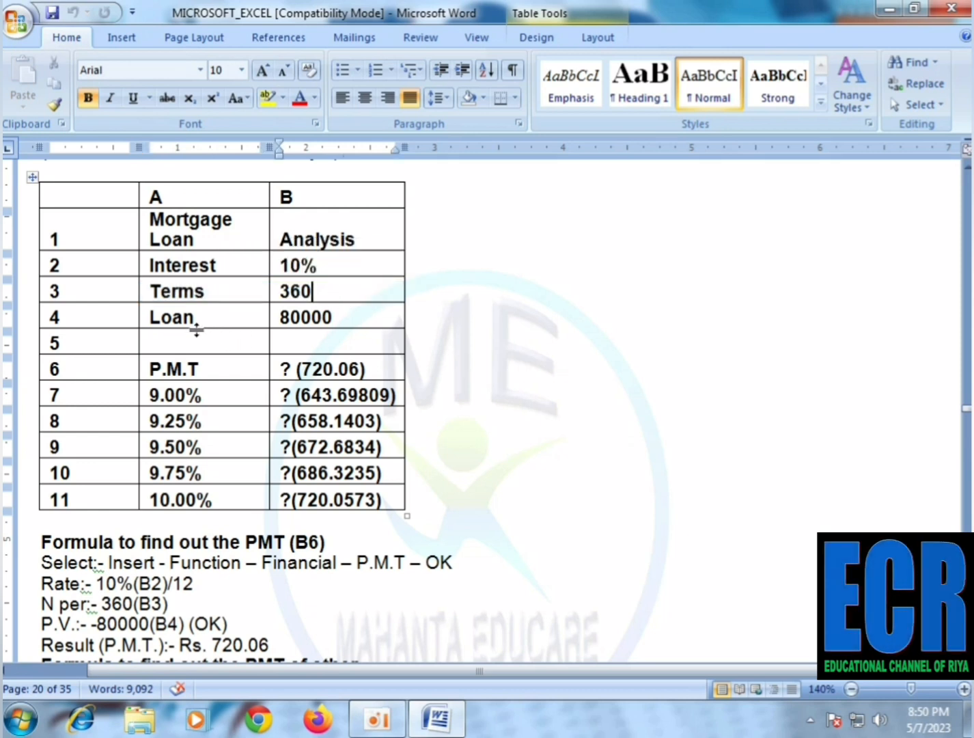
pyautogui.moveTo(194, 326); pyautogui.dragTo(344, 323)
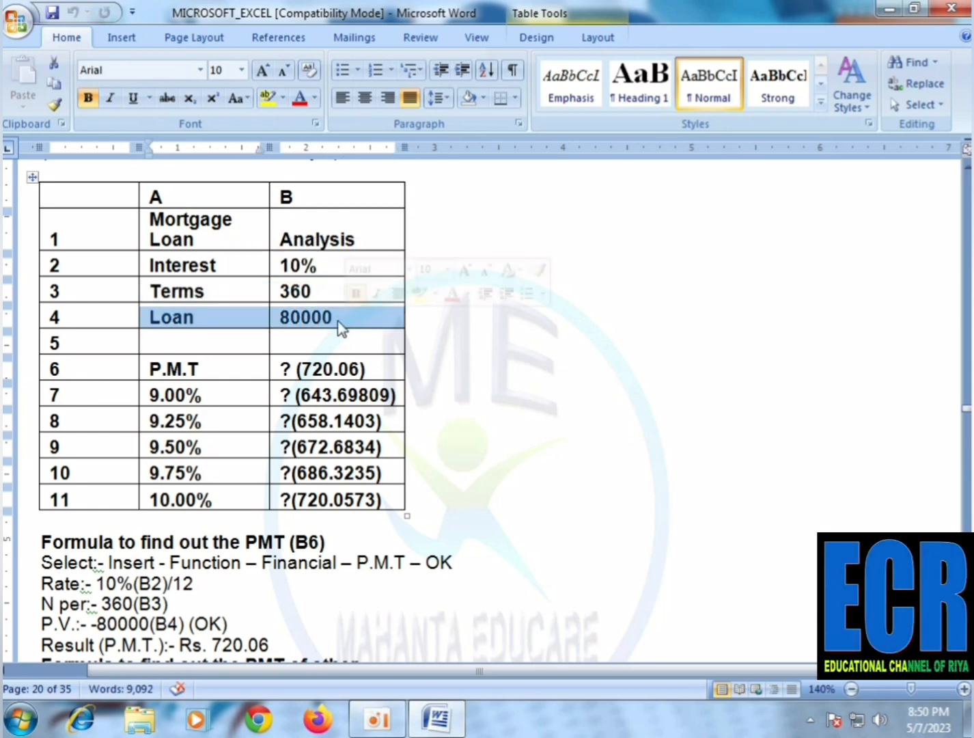
pyautogui.click(294, 321)
pyautogui.click(215, 366)
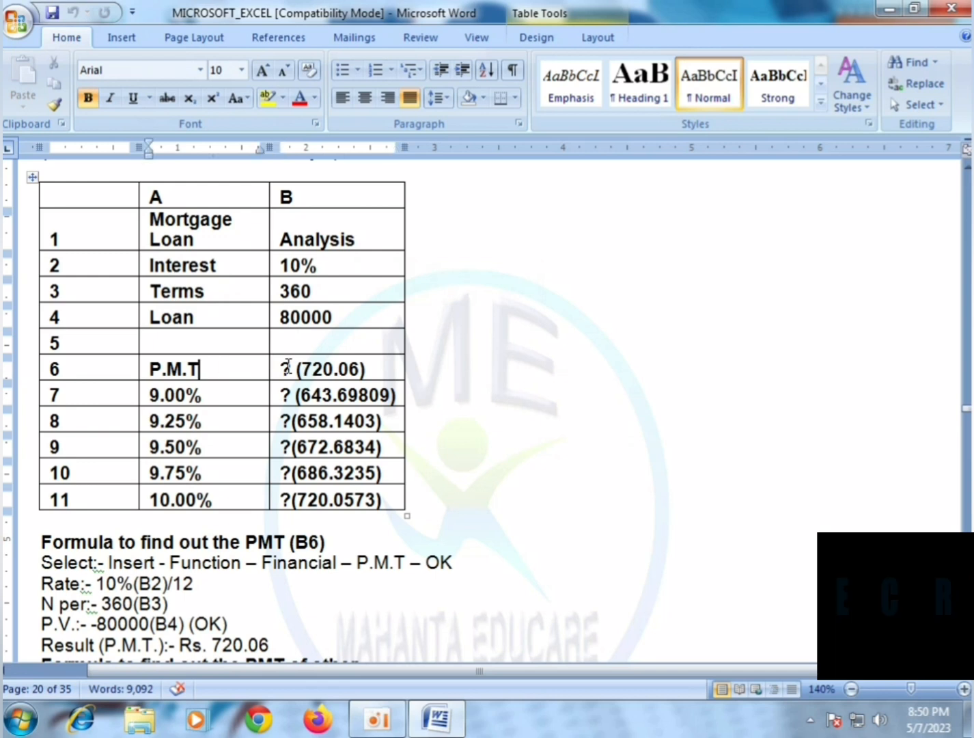
pyautogui.click(314, 369)
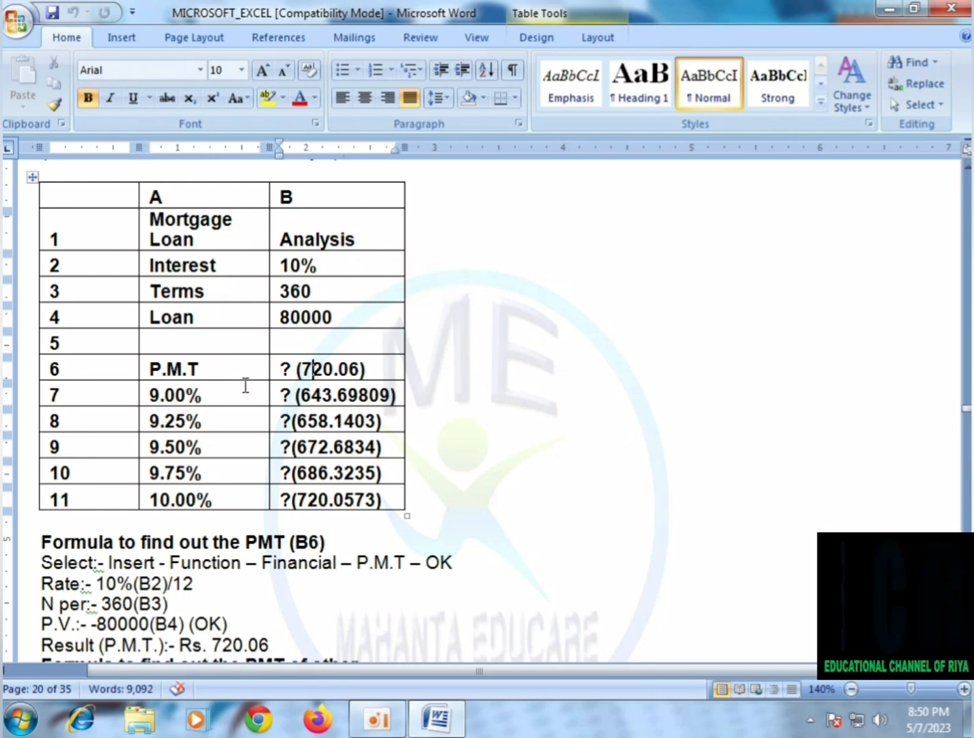
pyautogui.moveTo(196, 371); pyautogui.dragTo(357, 377)
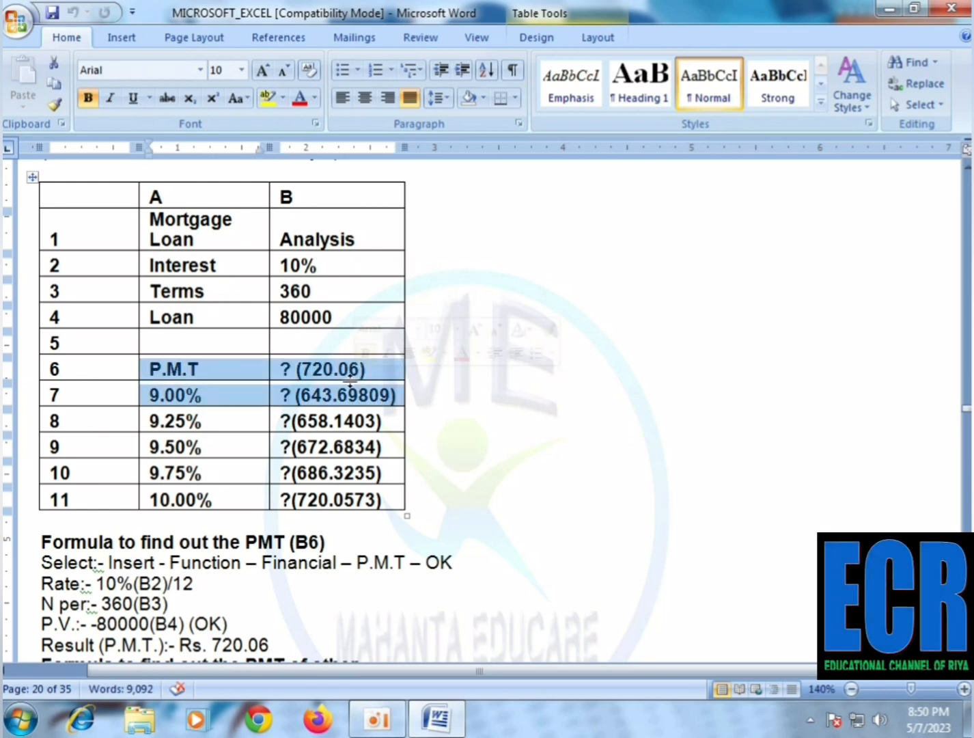
pyautogui.click(336, 374)
pyautogui.moveTo(166, 394); pyautogui.dragTo(301, 445)
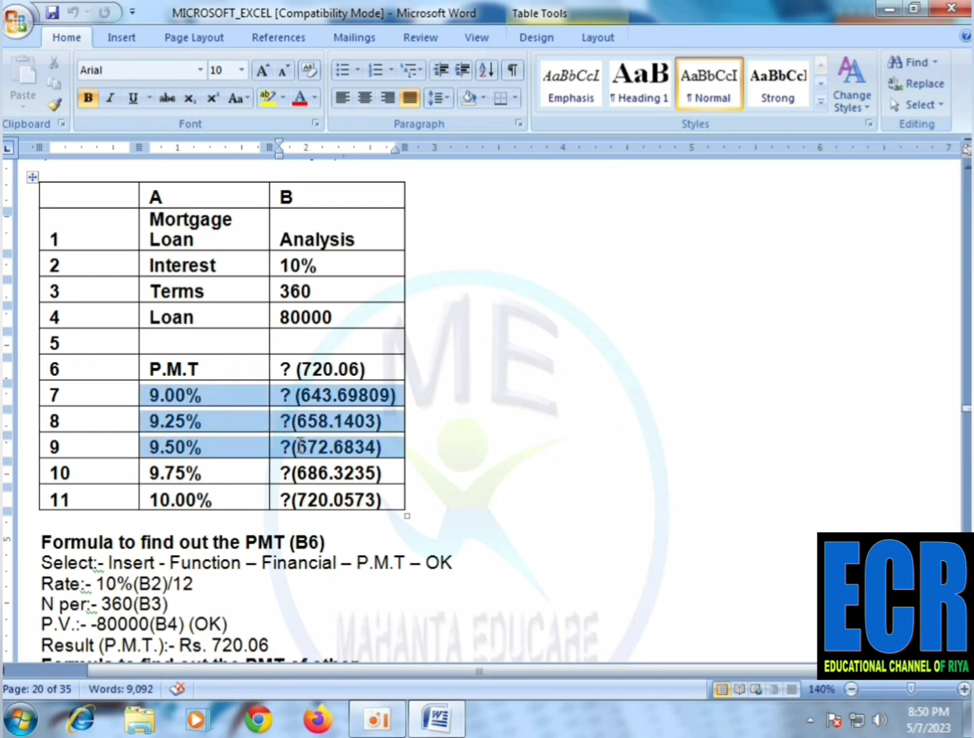
pyautogui.click(346, 395)
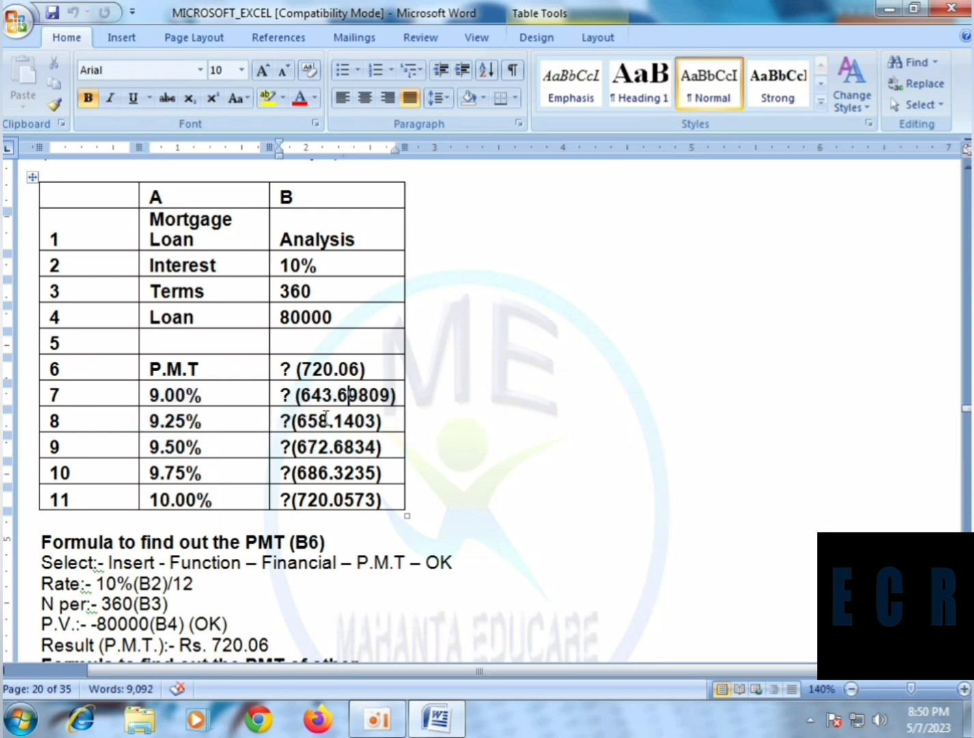
pyautogui.moveTo(177, 425); pyautogui.dragTo(293, 424)
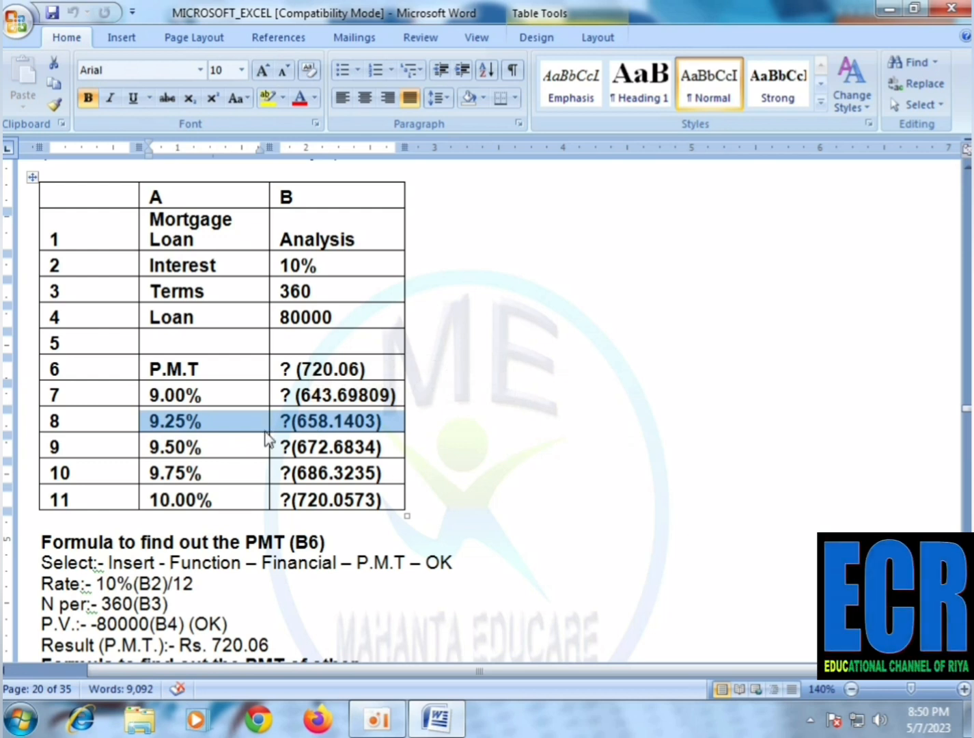
pyautogui.click(308, 418)
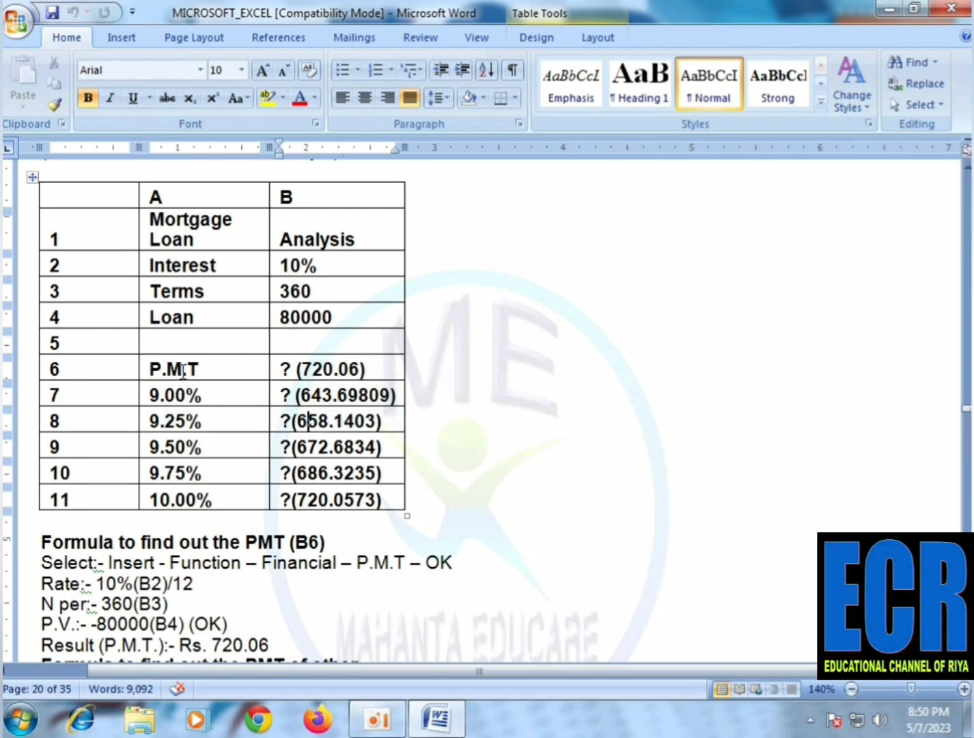
pyautogui.moveTo(183, 372); pyautogui.dragTo(403, 500)
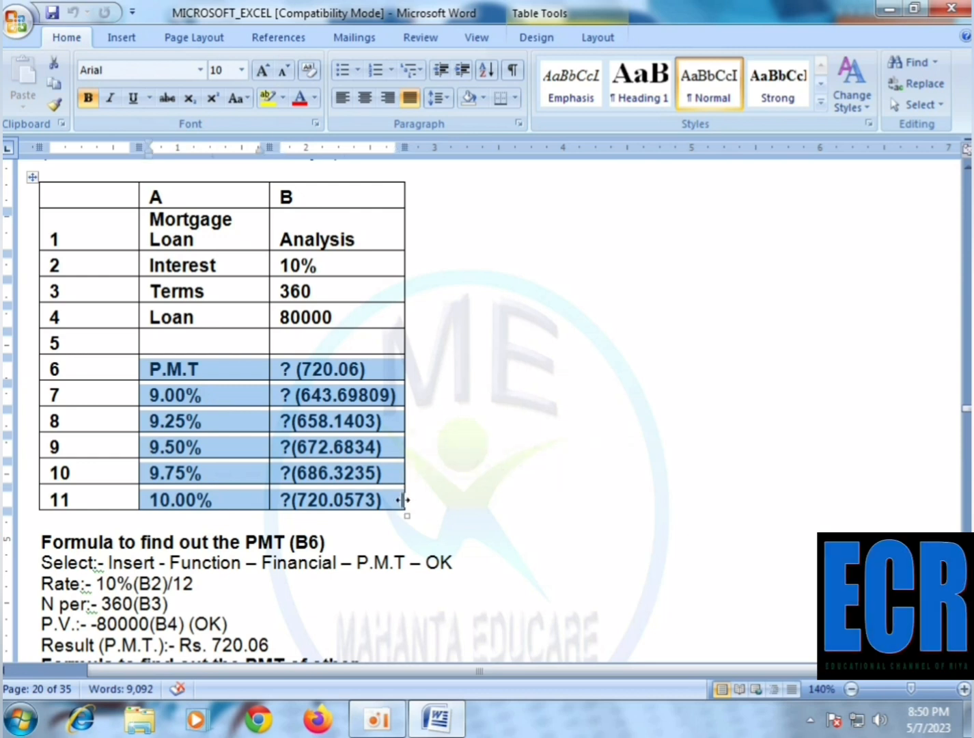
pyautogui.click(404, 560)
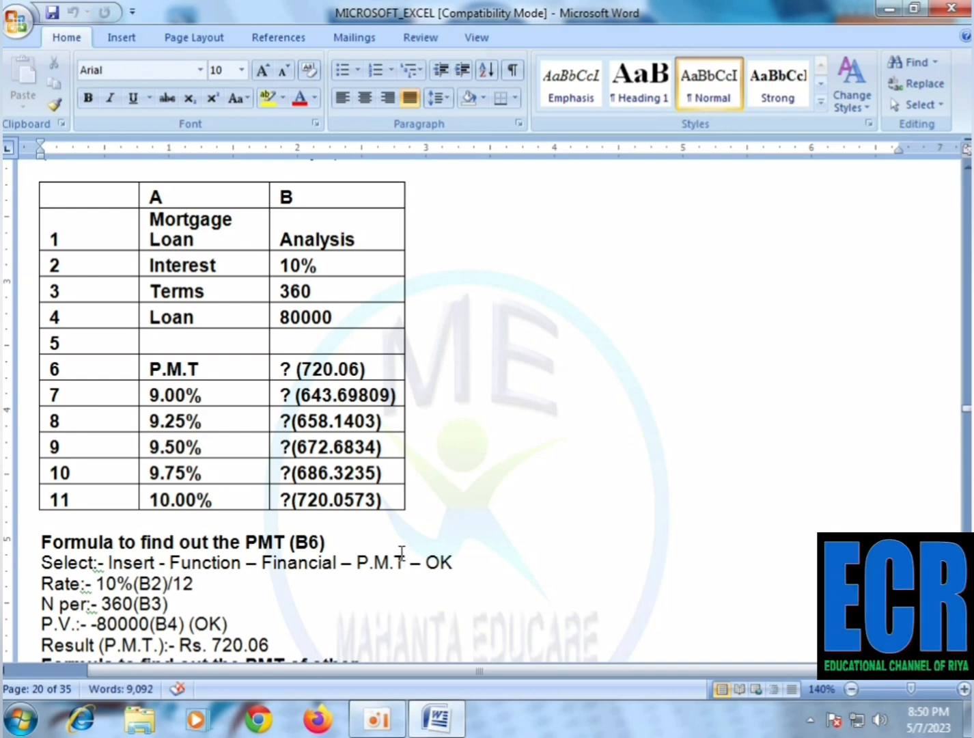
# Copy the entire mortgage loan table and open Excel 2007 with a blank workbook.
pyautogui.scroll(1, 253, 470)
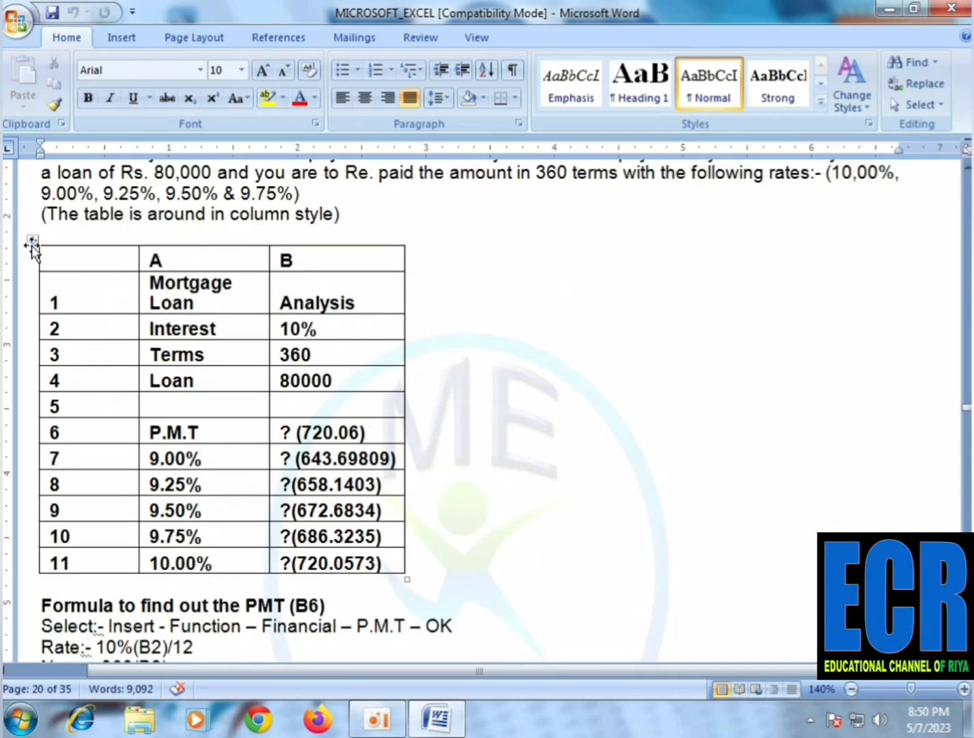
pyautogui.click(30, 238)
pyautogui.hotkey('ctrl', 'c')
pyautogui.press('super')
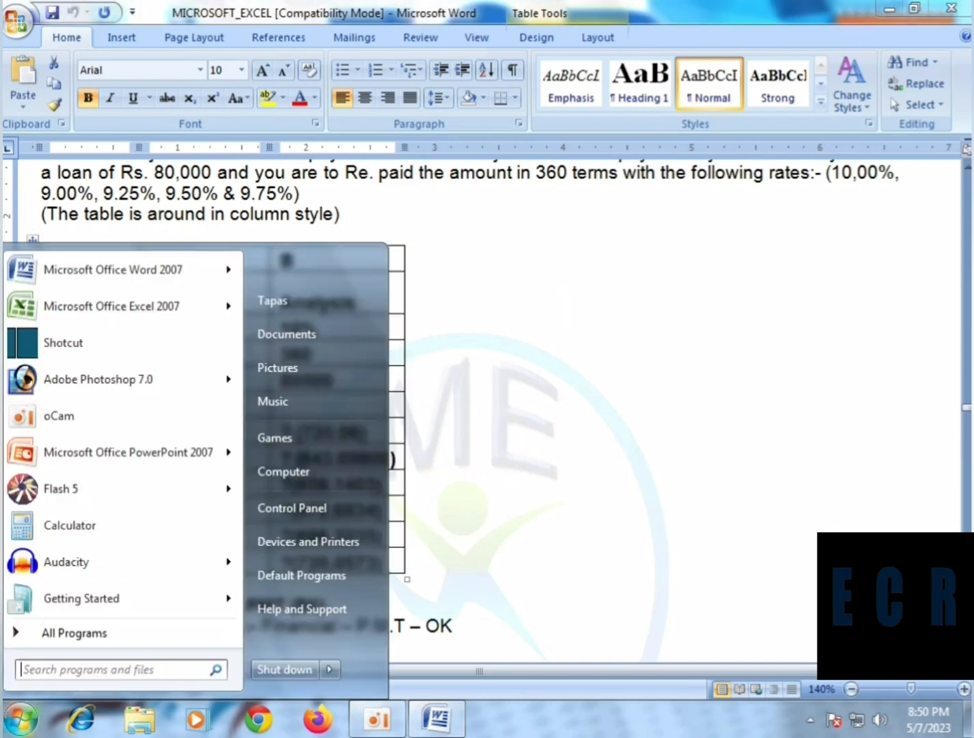
pyautogui.click(113, 305)
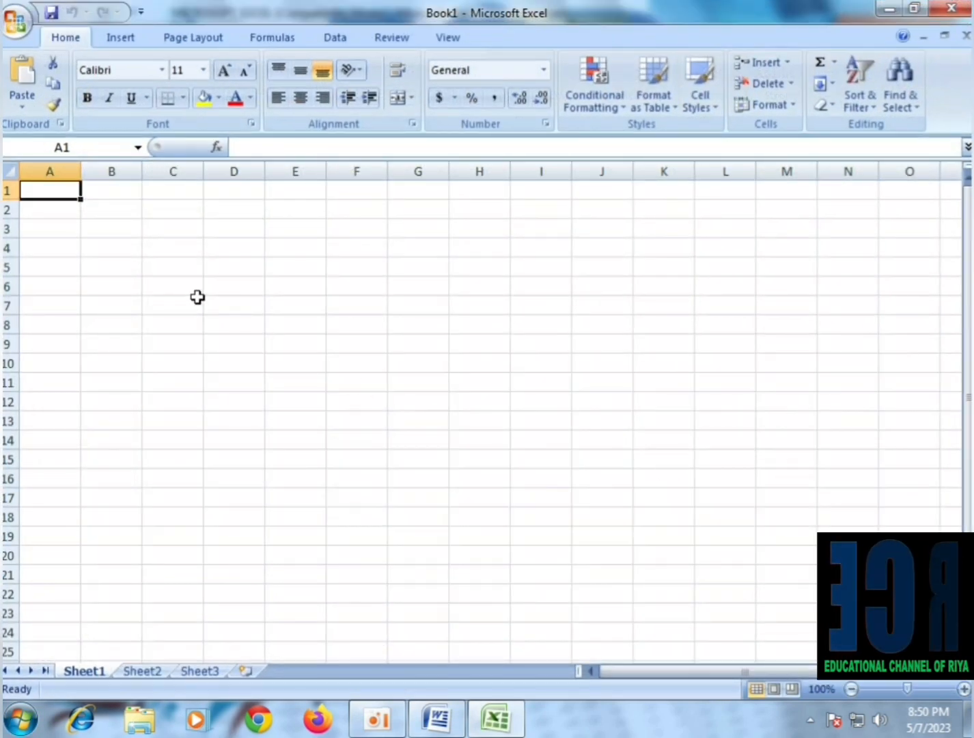
# Paste the copied table at cell B4 and widen columns C and D so their text fits on one line.
pyautogui.click(125, 253)
pyautogui.hotkey('ctrl', 'v')
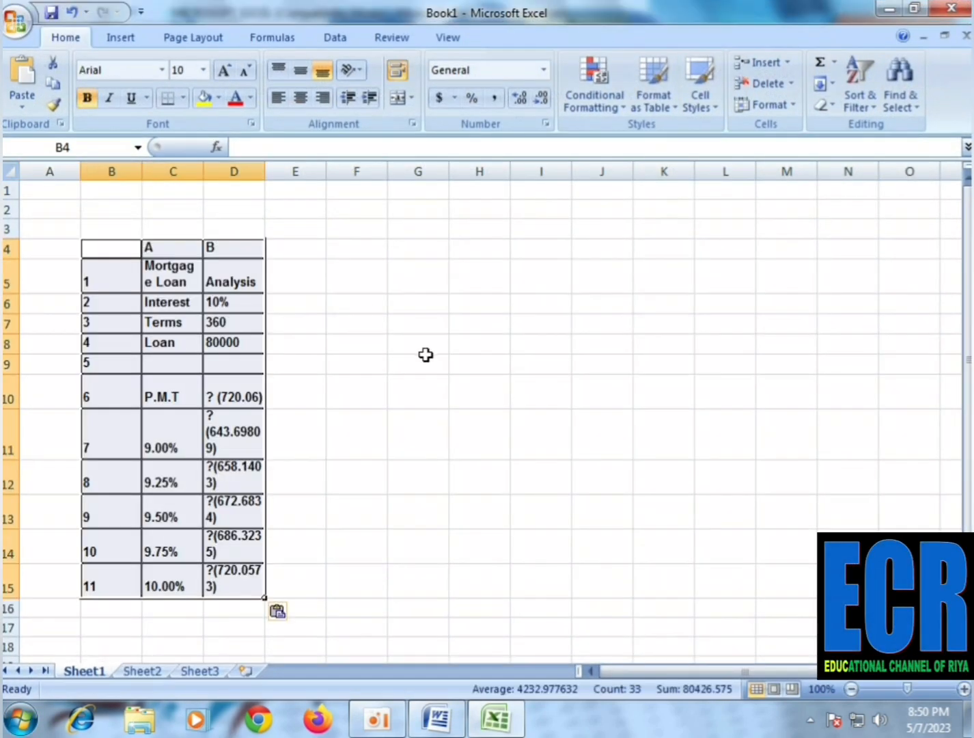
pyautogui.moveTo(204, 170); pyautogui.dragTo(283, 172)
pyautogui.moveTo(349, 176); pyautogui.dragTo(413, 183)
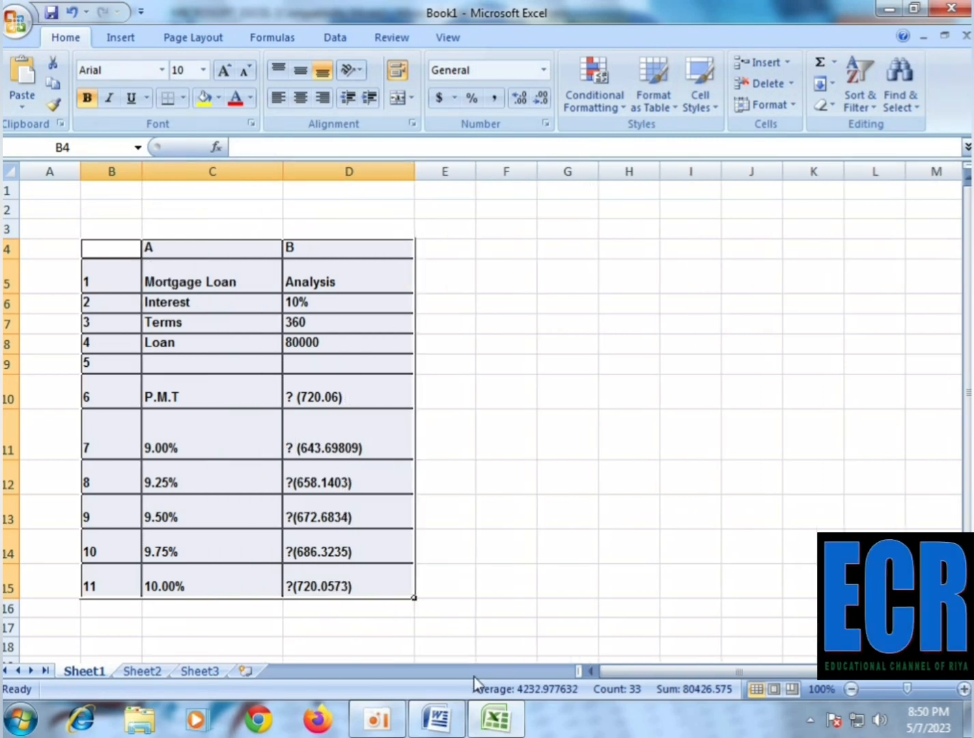
# Switch back to the Word notes and read the PMT formula and data table instructions below the mortgage table.
pyautogui.click(441, 721)
pyautogui.scroll(-1, 483, 422)
pyautogui.click(483, 428)
pyautogui.scroll(4, 484, 429)
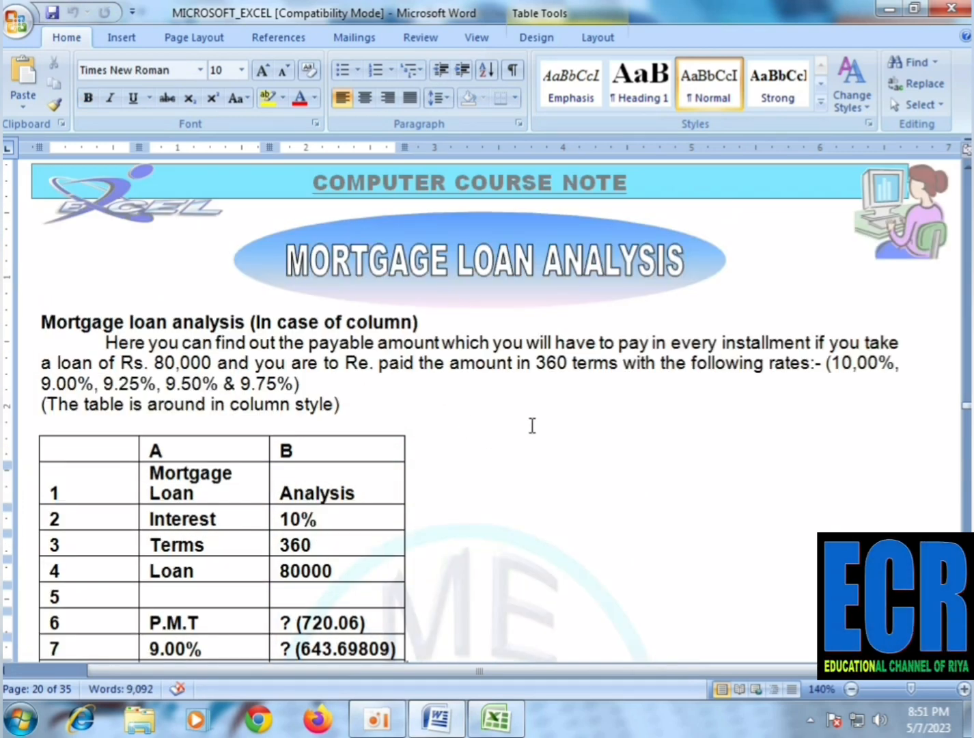
pyautogui.scroll(-5, 532, 425)
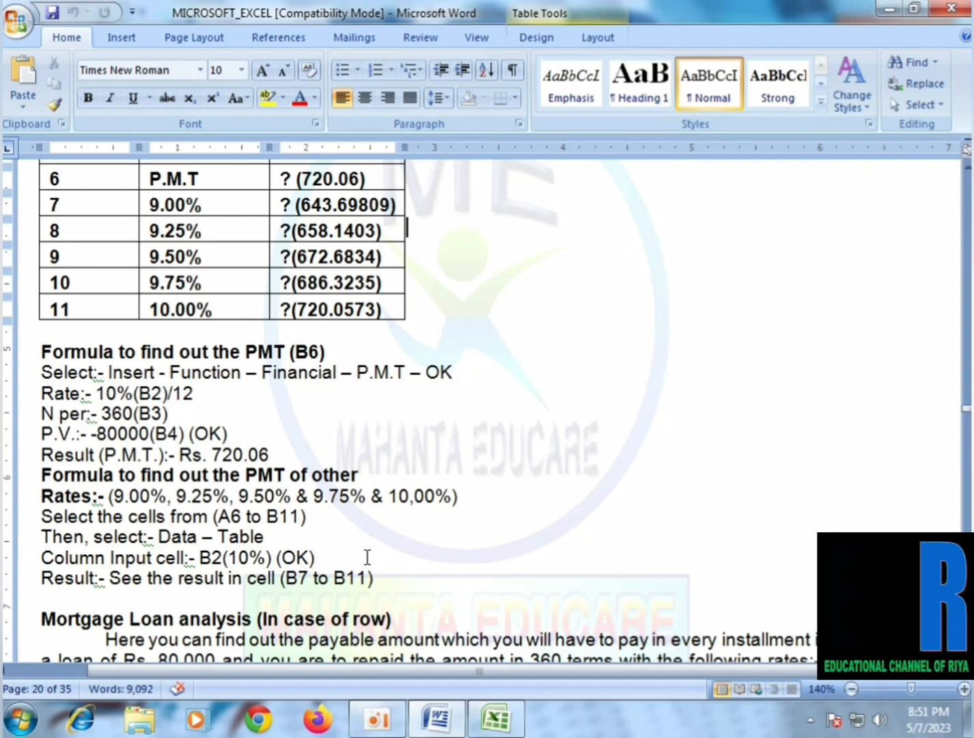
pyautogui.moveTo(371, 578); pyautogui.dragTo(293, 351)
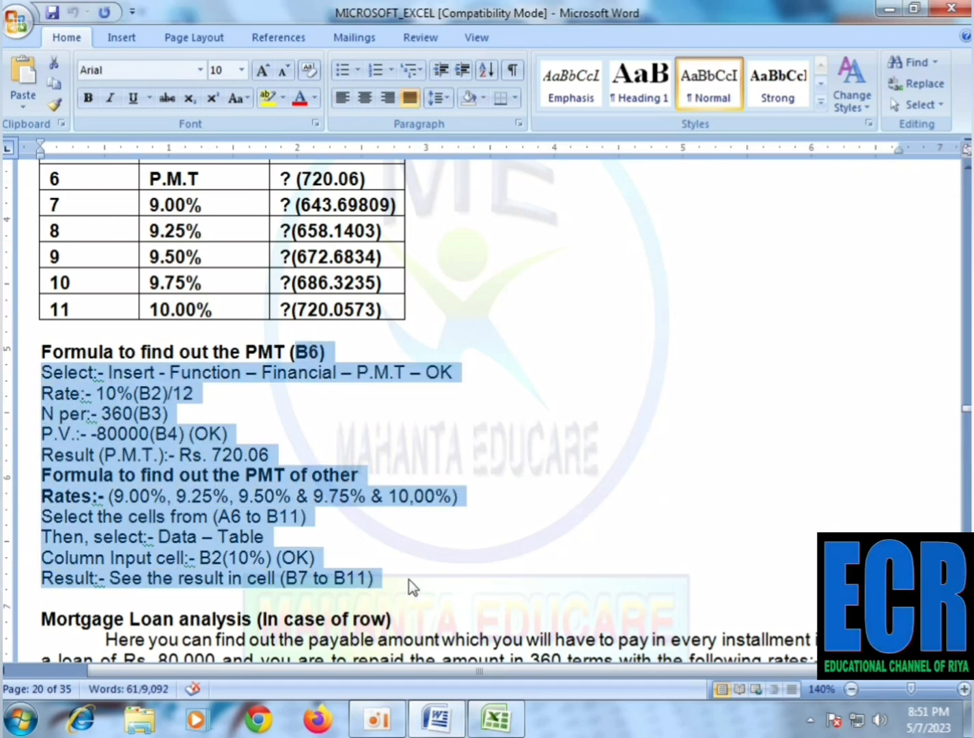
pyautogui.click(392, 589)
pyautogui.scroll(1, 376, 535)
pyautogui.scroll(1, 376, 535)
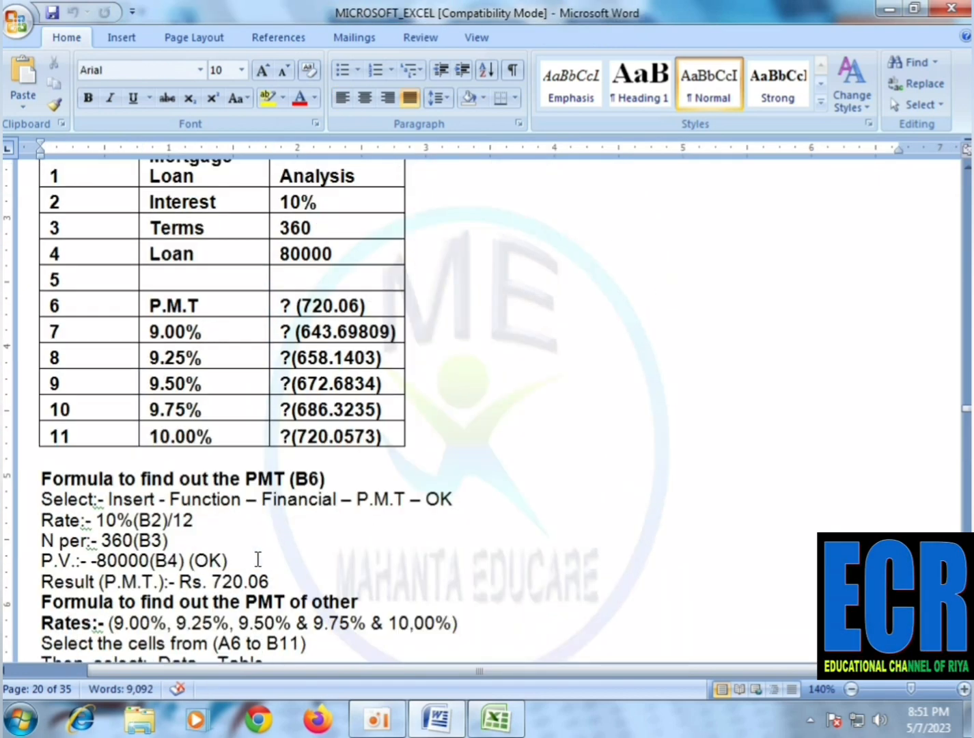
pyautogui.scroll(-3, 373, 601)
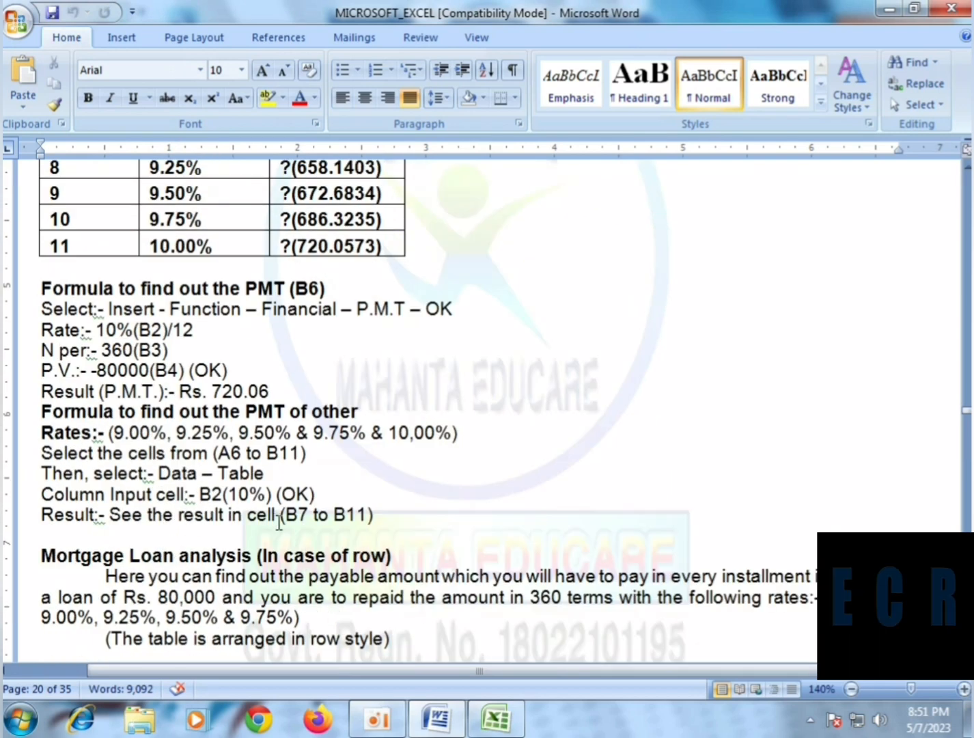
pyautogui.scroll(6, 278, 523)
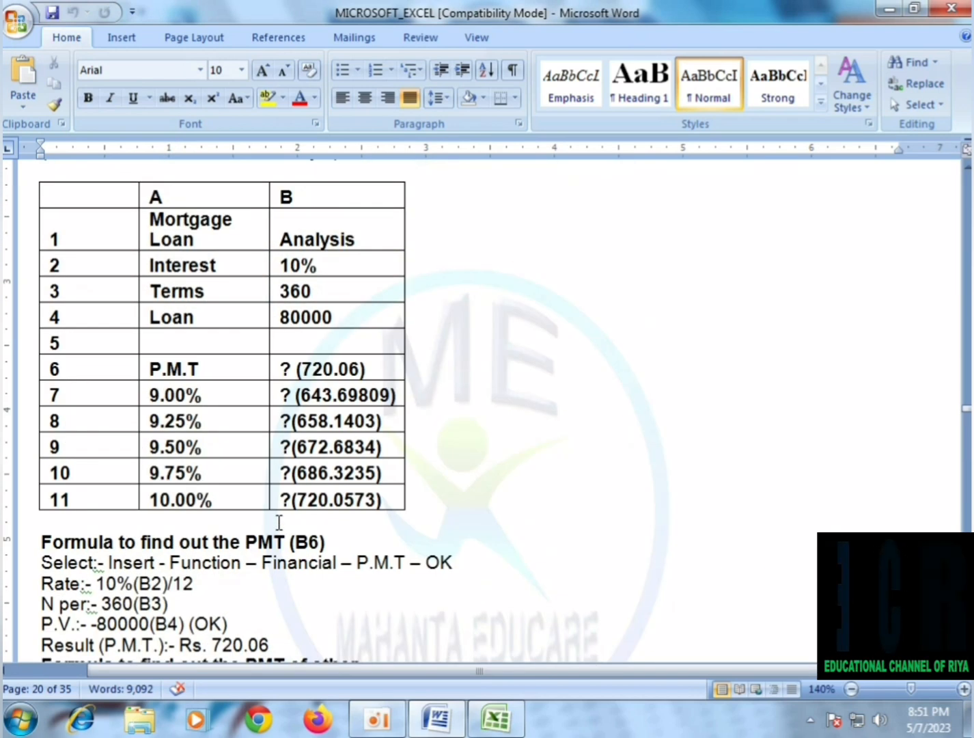
# Return to the Excel workbook and clear the sample payment answers in D10:D15.
pyautogui.click(497, 717)
pyautogui.click(310, 338)
pyautogui.moveTo(326, 396); pyautogui.dragTo(334, 603)
pyautogui.press('Delete')
pyautogui.click(506, 404)
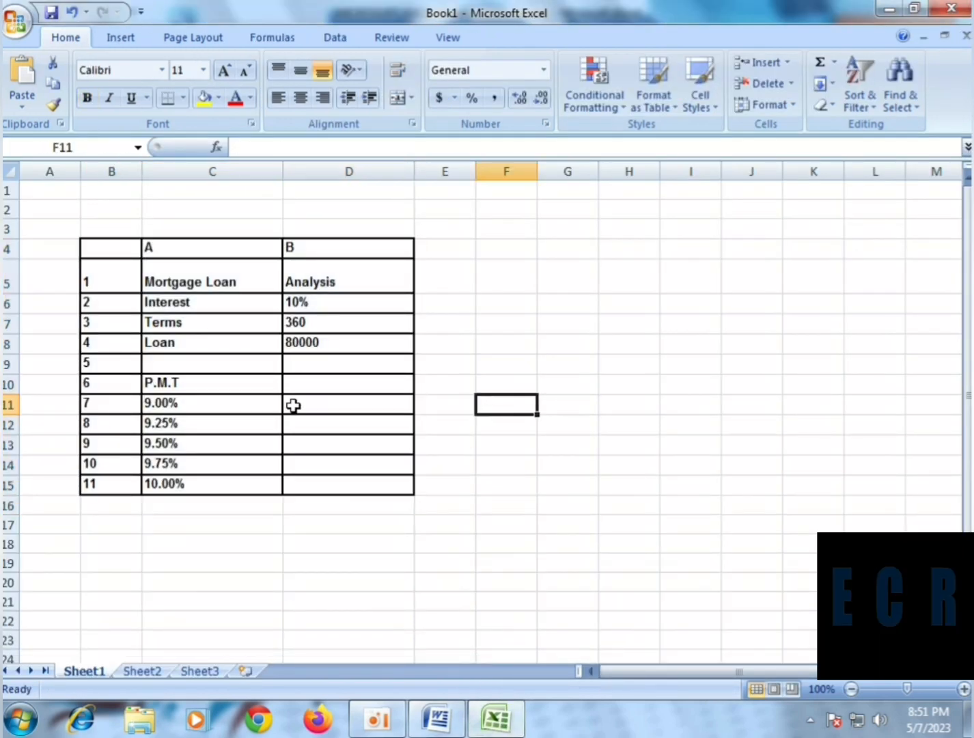
# Insert the PMT function from the Financial category into cell D10.
pyautogui.click(323, 386)
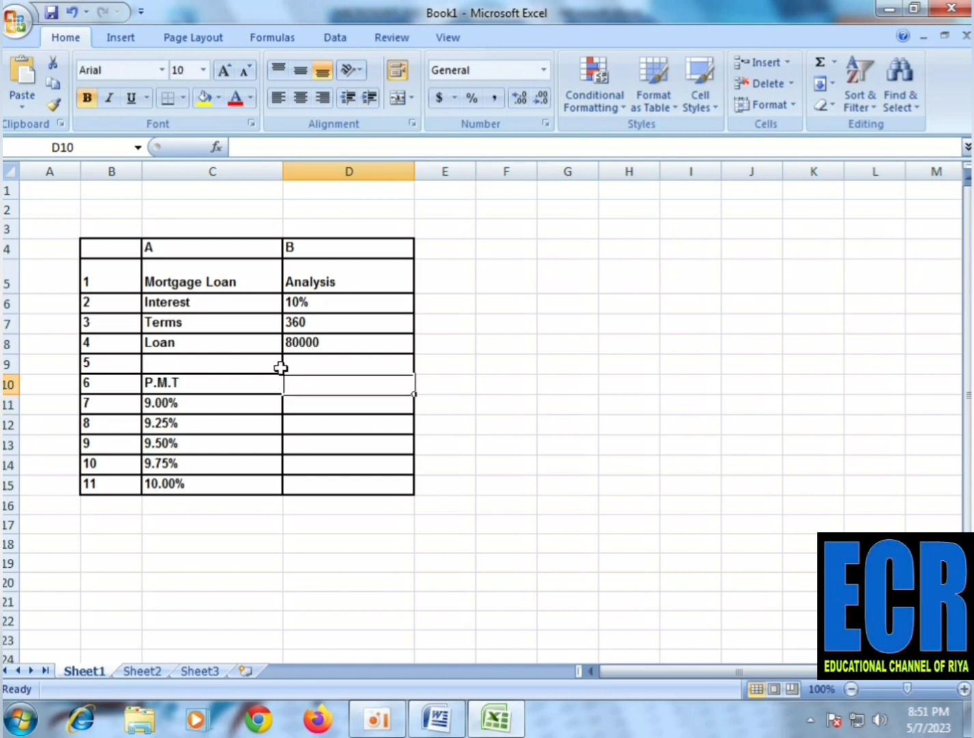
pyautogui.click(216, 147)
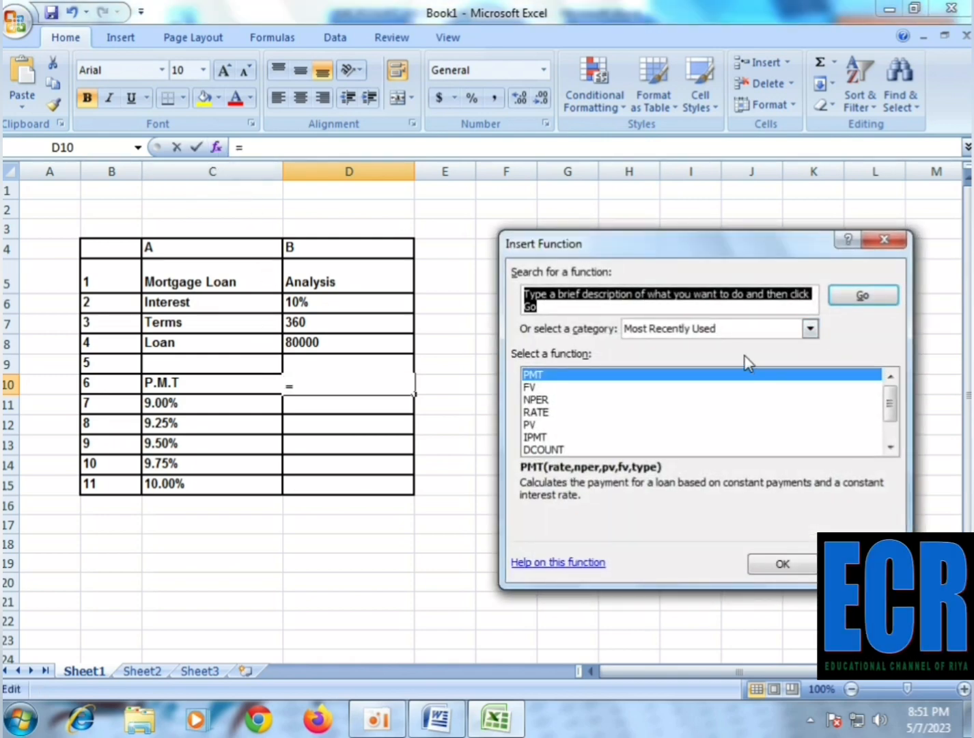
pyautogui.click(732, 330)
pyautogui.click(642, 371)
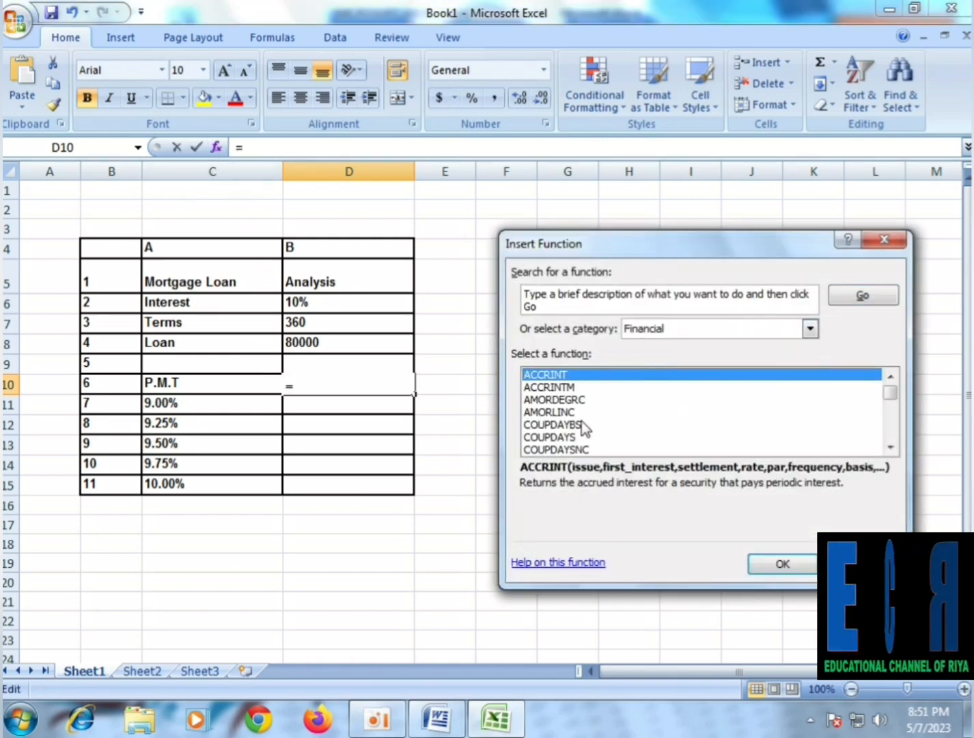
pyautogui.click(578, 425)
pyautogui.press('p')
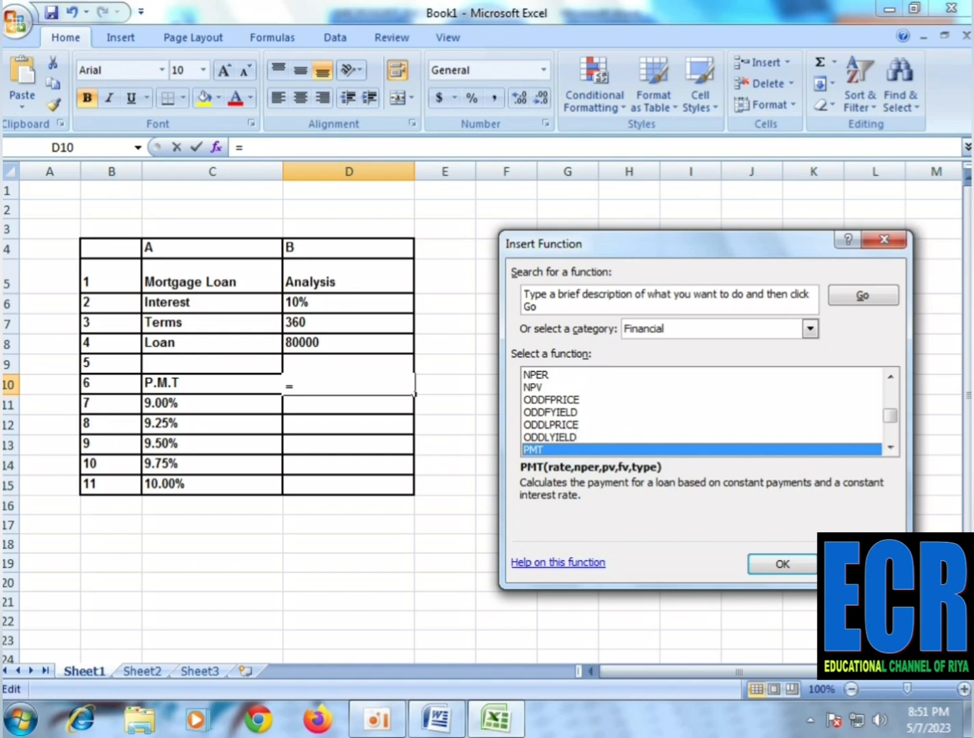
pyautogui.click(782, 570)
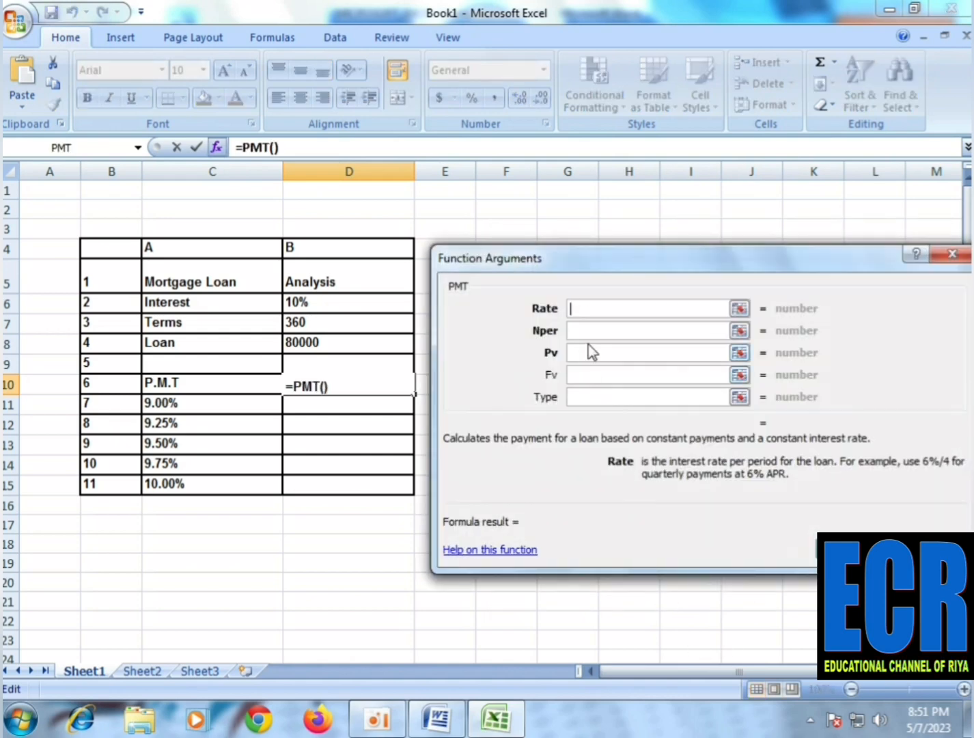
# Set the PMT arguments to Rate D6/12, Nper D7 and Pv -D8, and accept the formula in D10.
pyautogui.click(294, 303)
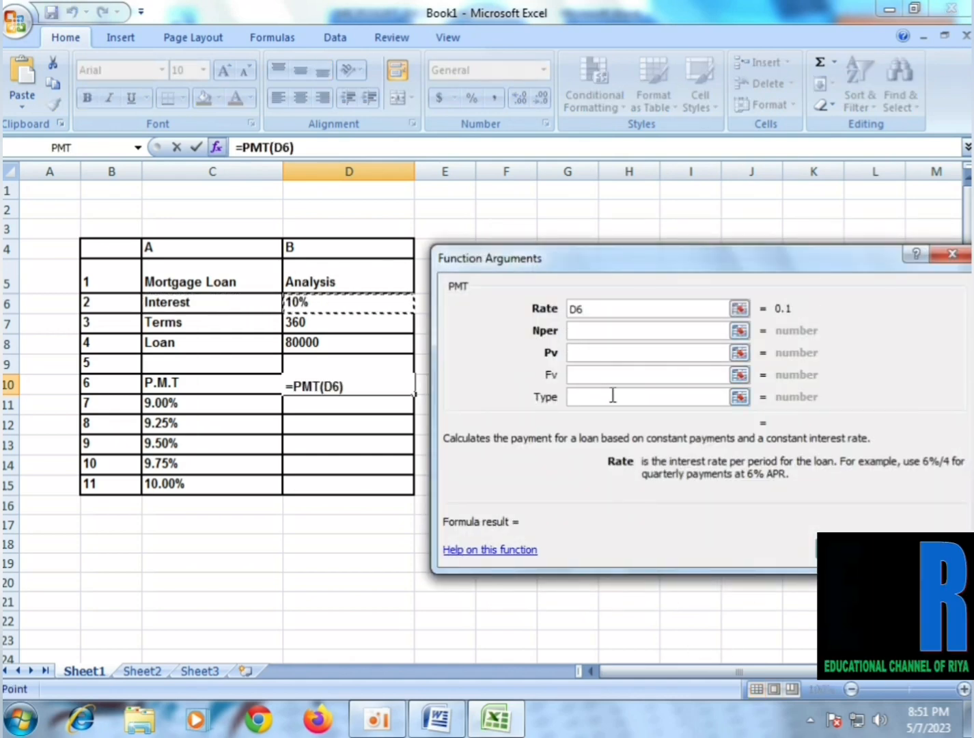
pyautogui.write('/12')
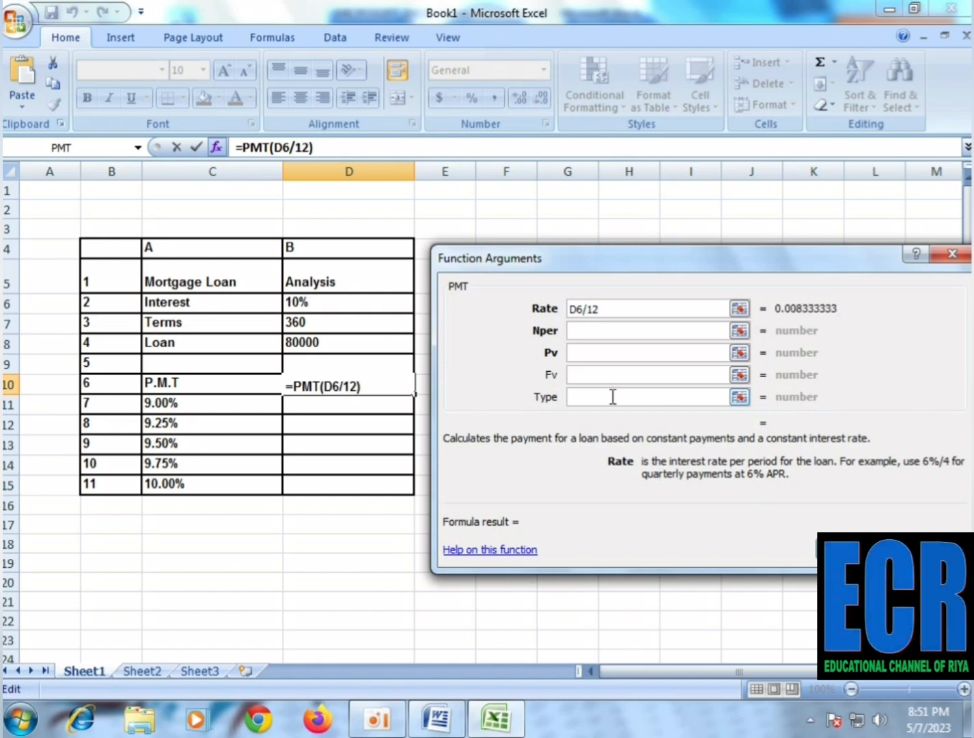
pyautogui.click(584, 332)
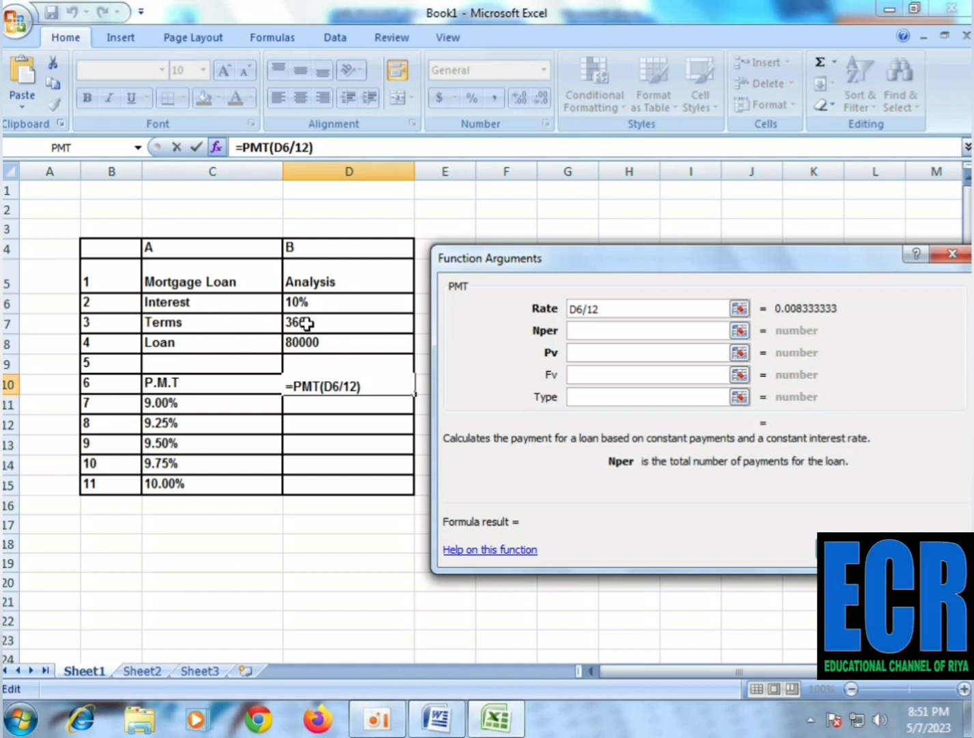
pyautogui.click(588, 354)
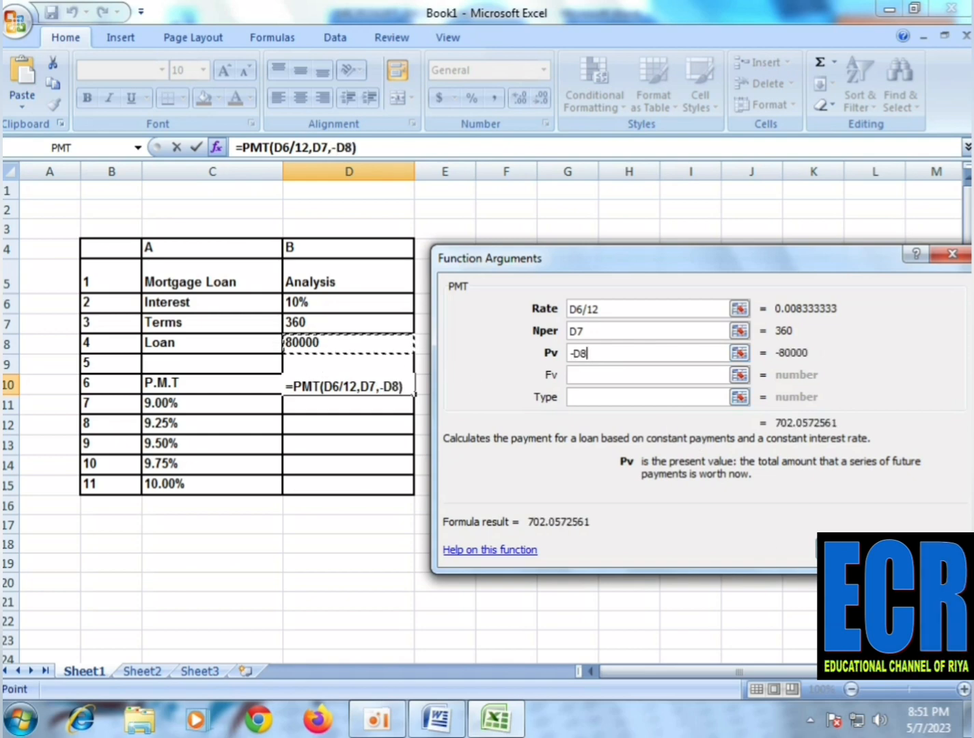
pyautogui.press('Return')
# Review the payment formula in D10, the interest in D6, and each rate in C11:C15 with its empty payment cell.
pyautogui.click(365, 437)
pyautogui.click(312, 392)
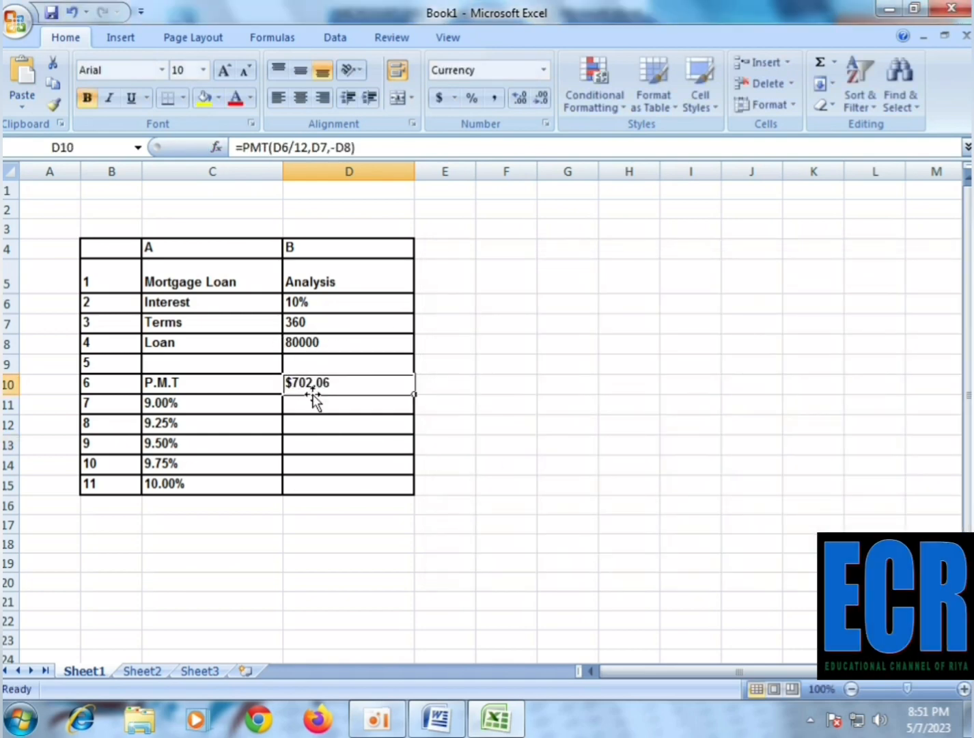
pyautogui.click(394, 443)
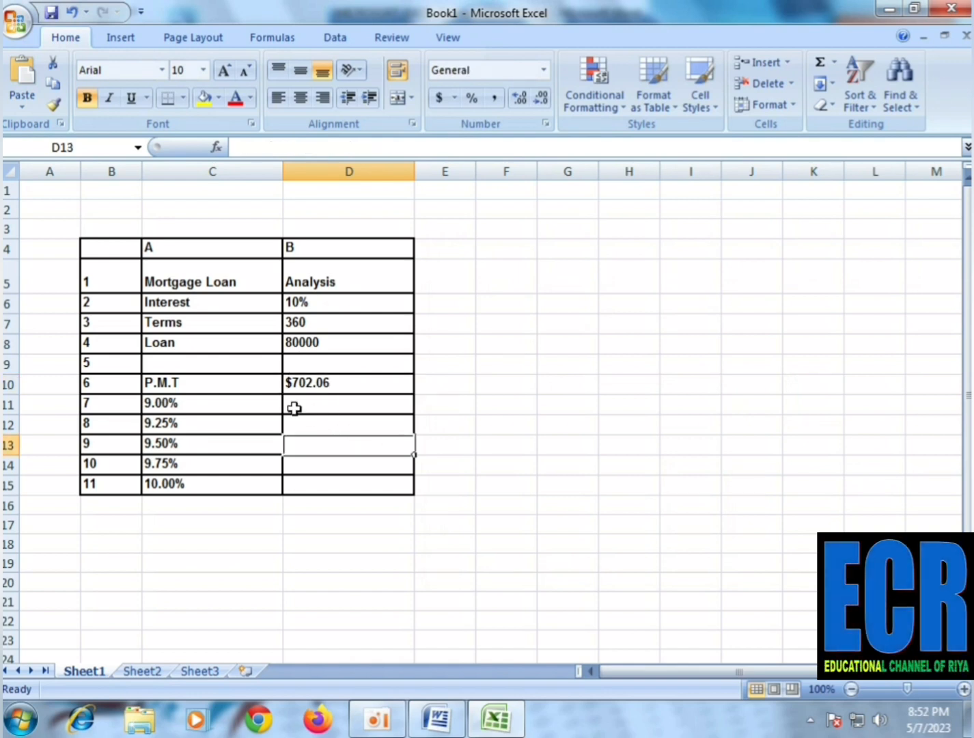
pyautogui.click(325, 384)
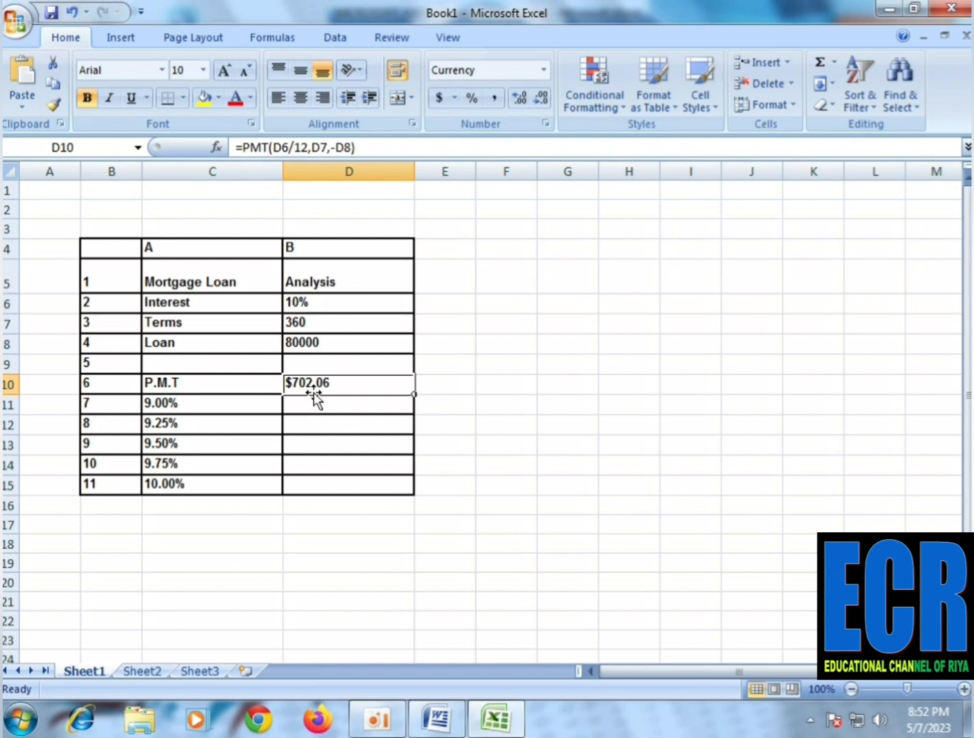
pyautogui.click(303, 303)
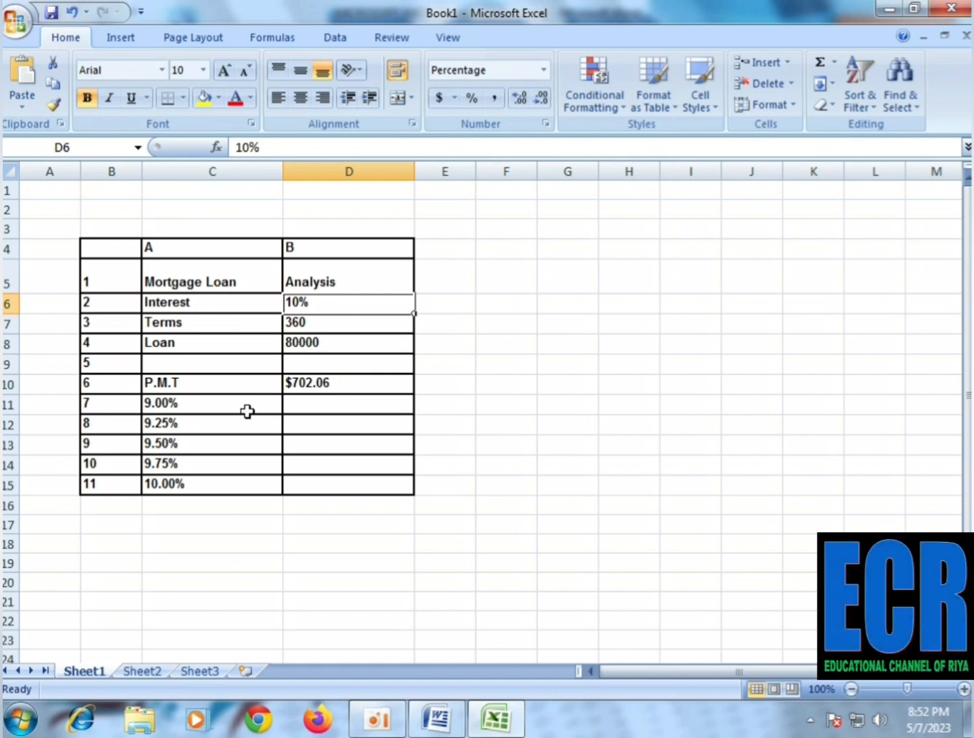
pyautogui.click(314, 410)
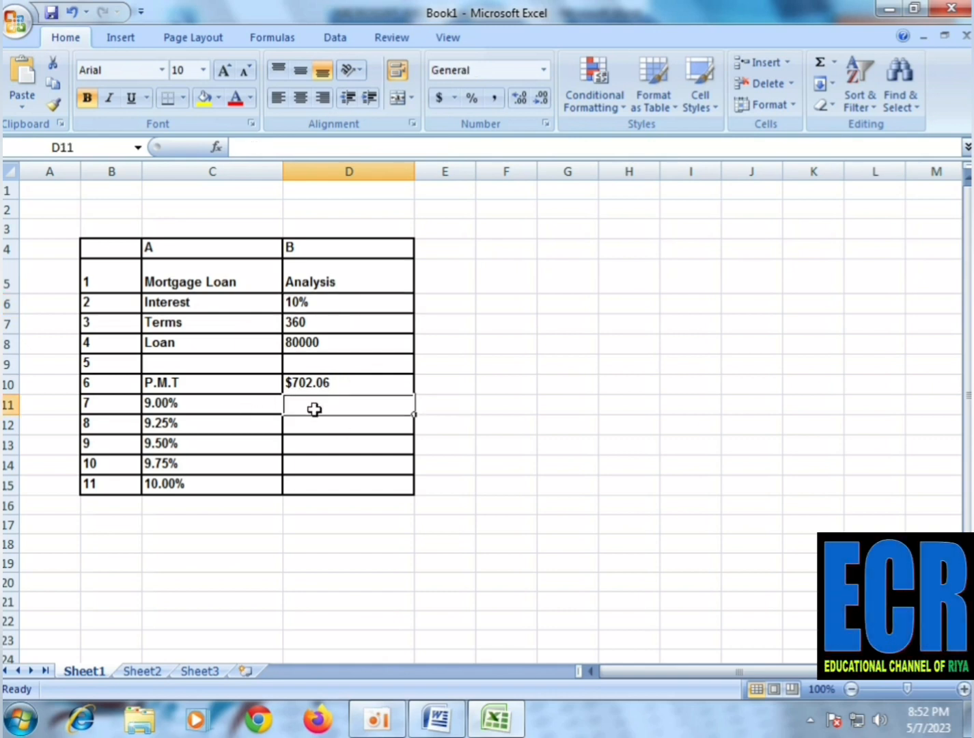
pyautogui.click(219, 428)
pyautogui.click(324, 424)
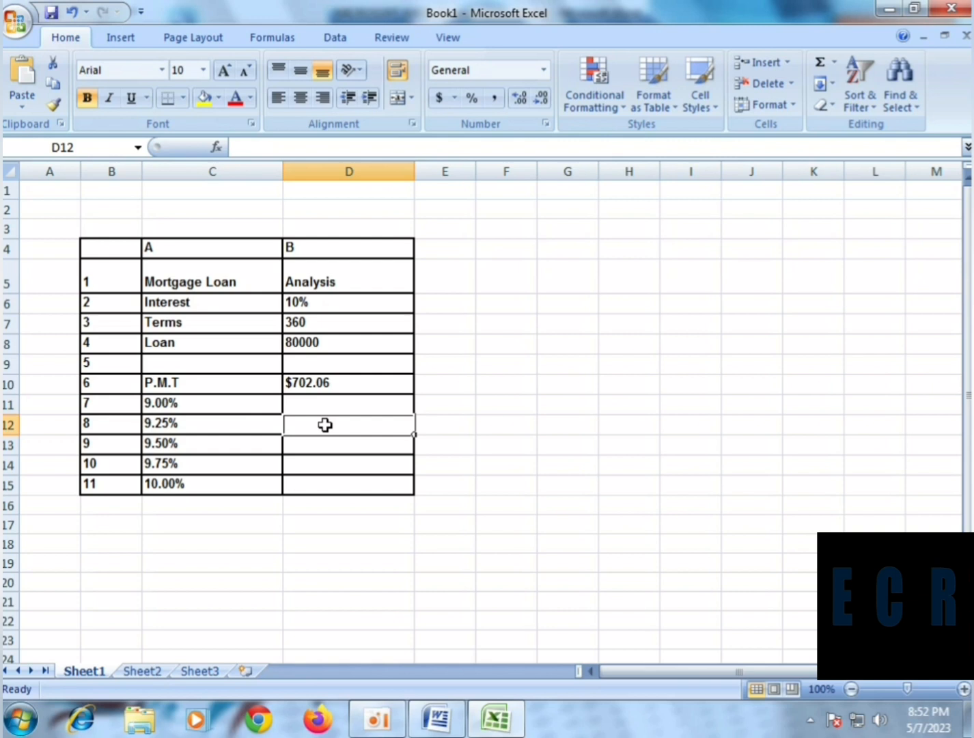
pyautogui.click(197, 444)
pyautogui.click(287, 452)
pyautogui.click(174, 465)
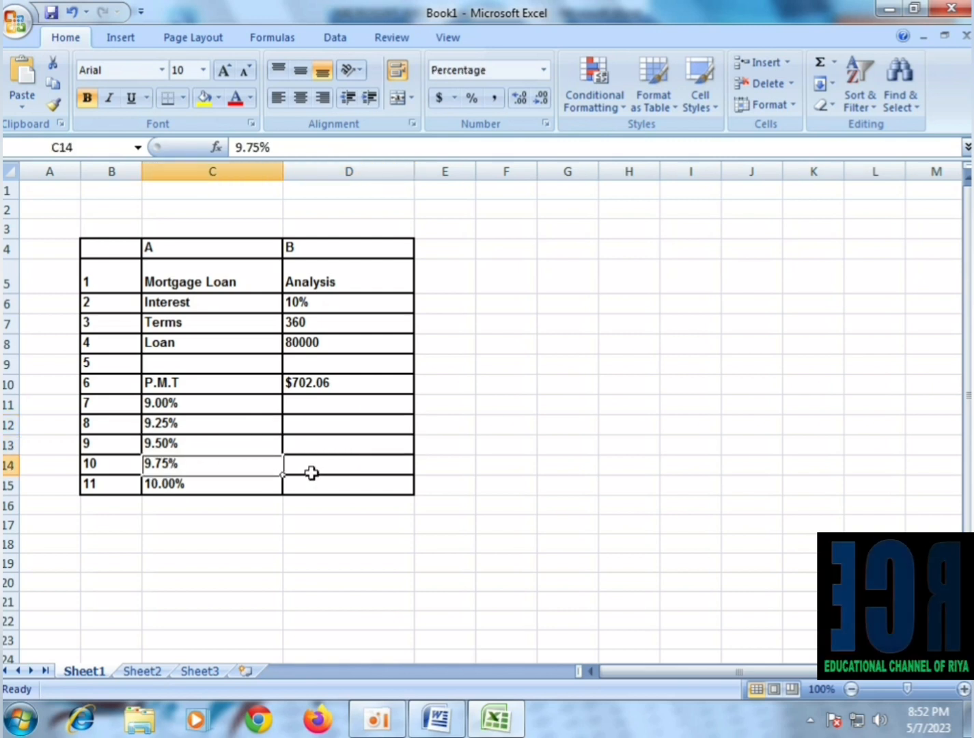
pyautogui.click(212, 496)
pyautogui.click(322, 489)
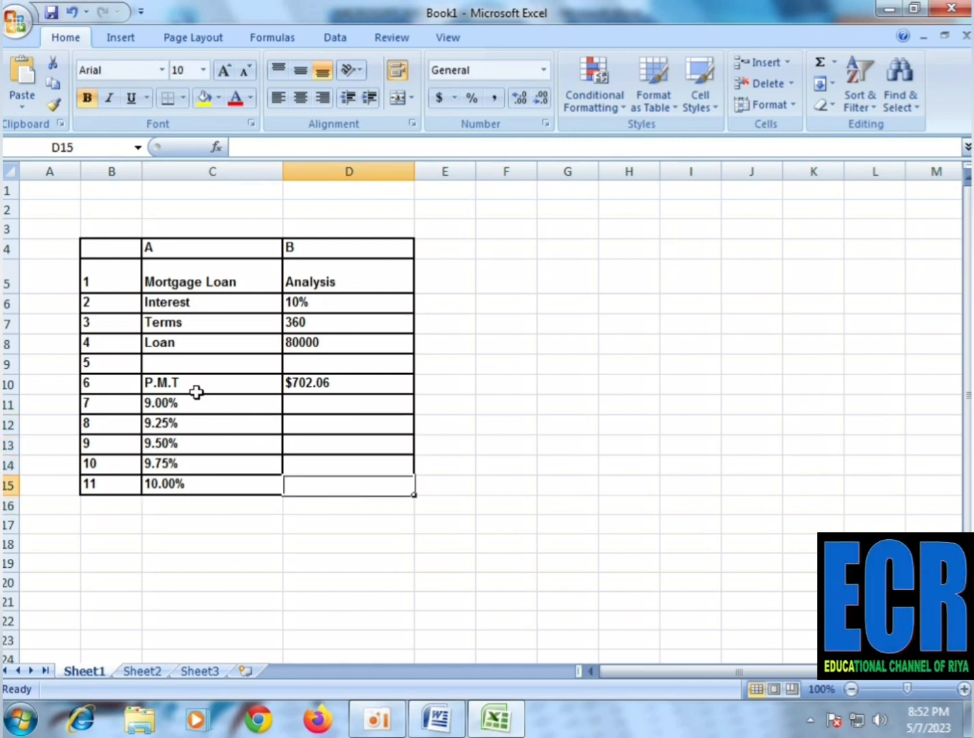
pyautogui.moveTo(197, 391); pyautogui.dragTo(363, 479)
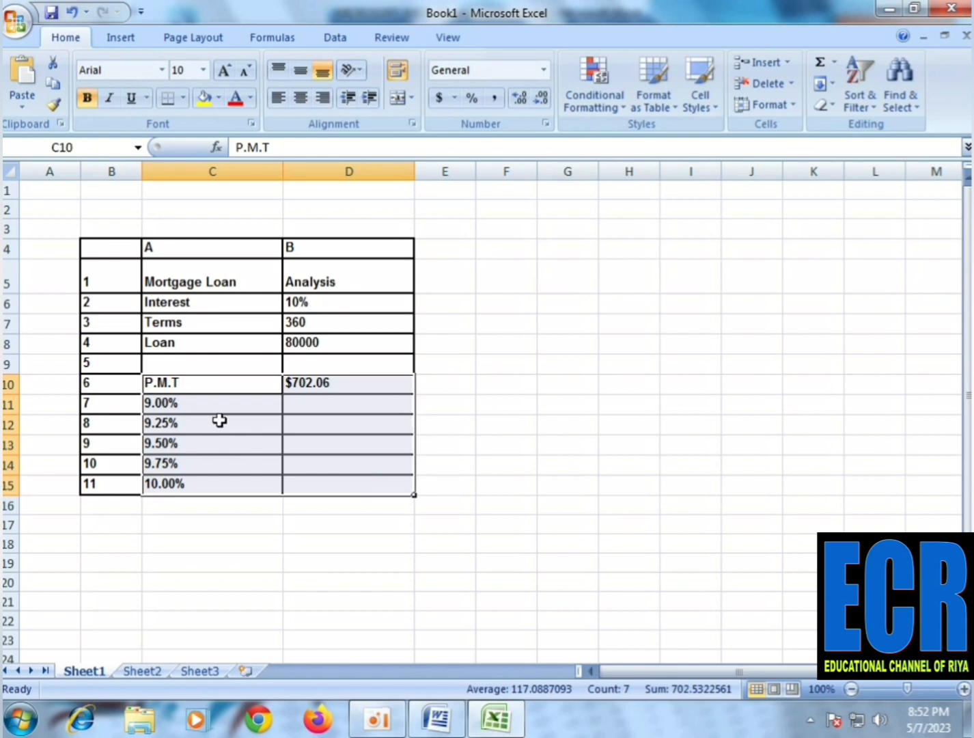
pyautogui.click(309, 463)
pyautogui.moveTo(198, 390); pyautogui.dragTo(373, 479)
pyautogui.click(397, 539)
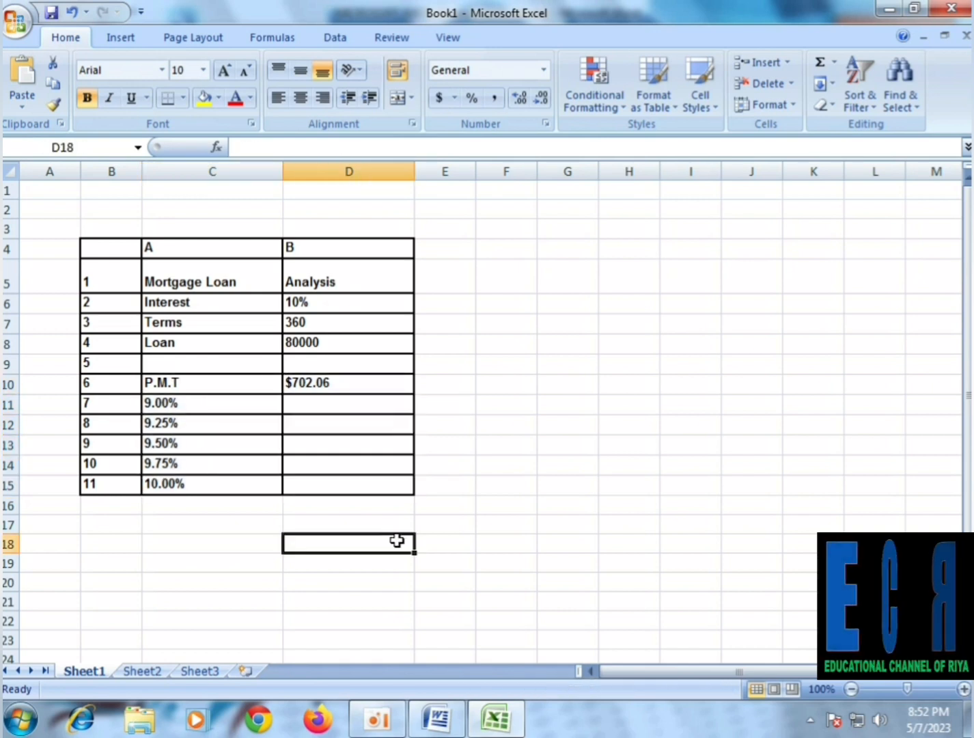
pyautogui.moveTo(163, 403); pyautogui.dragTo(164, 477)
pyautogui.moveTo(349, 384); pyautogui.dragTo(344, 484)
pyautogui.moveTo(185, 382); pyautogui.dragTo(357, 479)
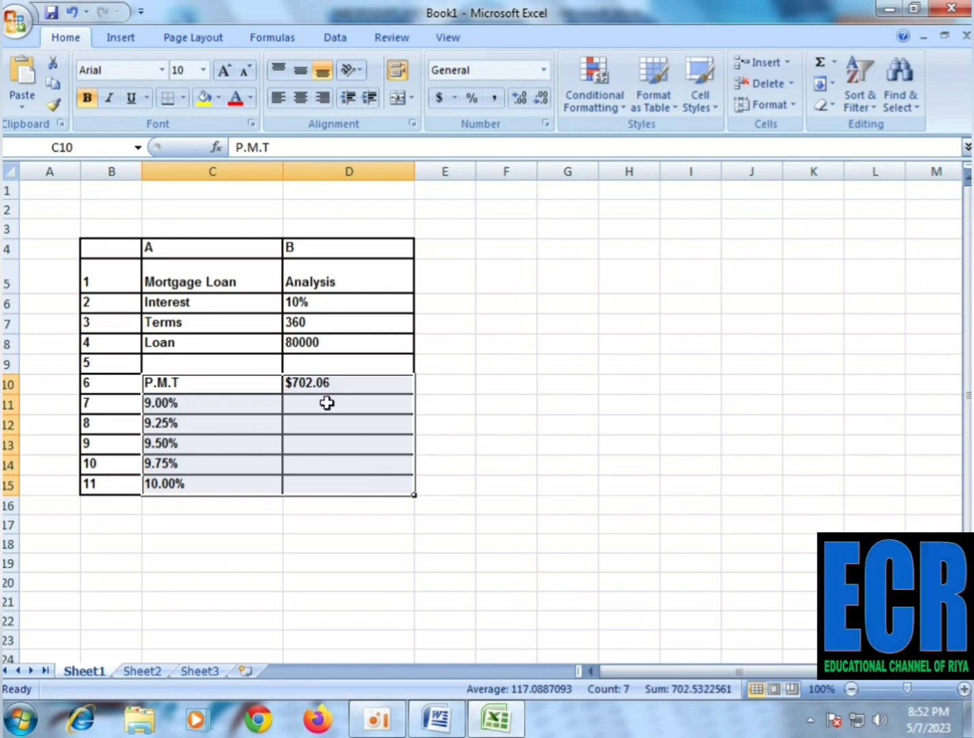
pyautogui.click(494, 439)
# Create a What-If data table over C10:D15 using D6 as the column input cell.
pyautogui.moveTo(158, 383); pyautogui.dragTo(373, 488)
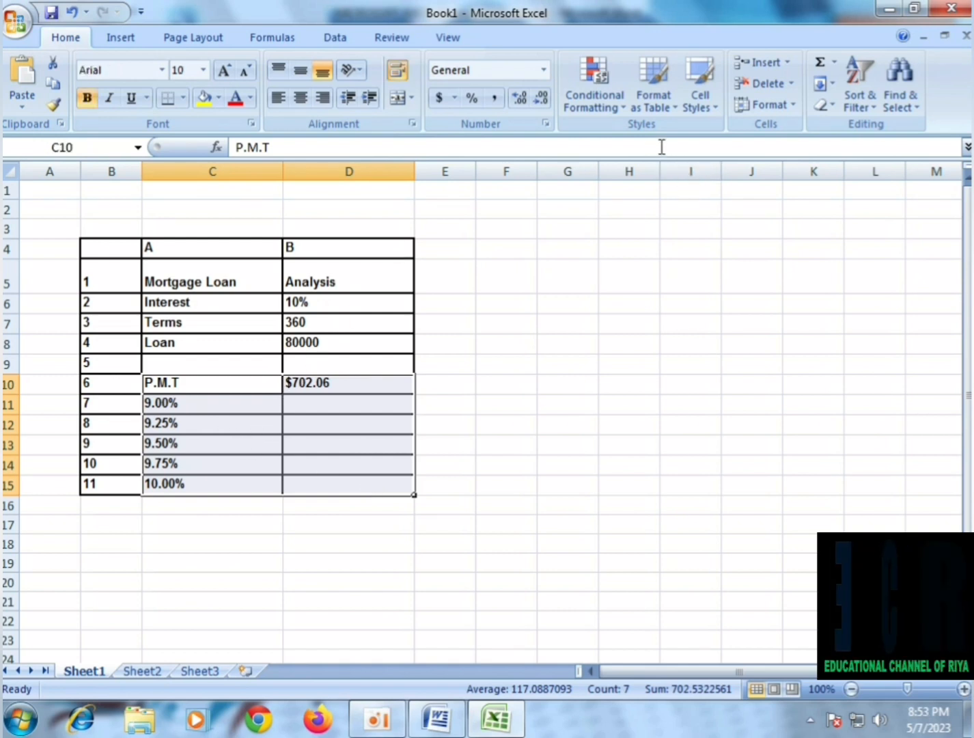
pyautogui.click(340, 40)
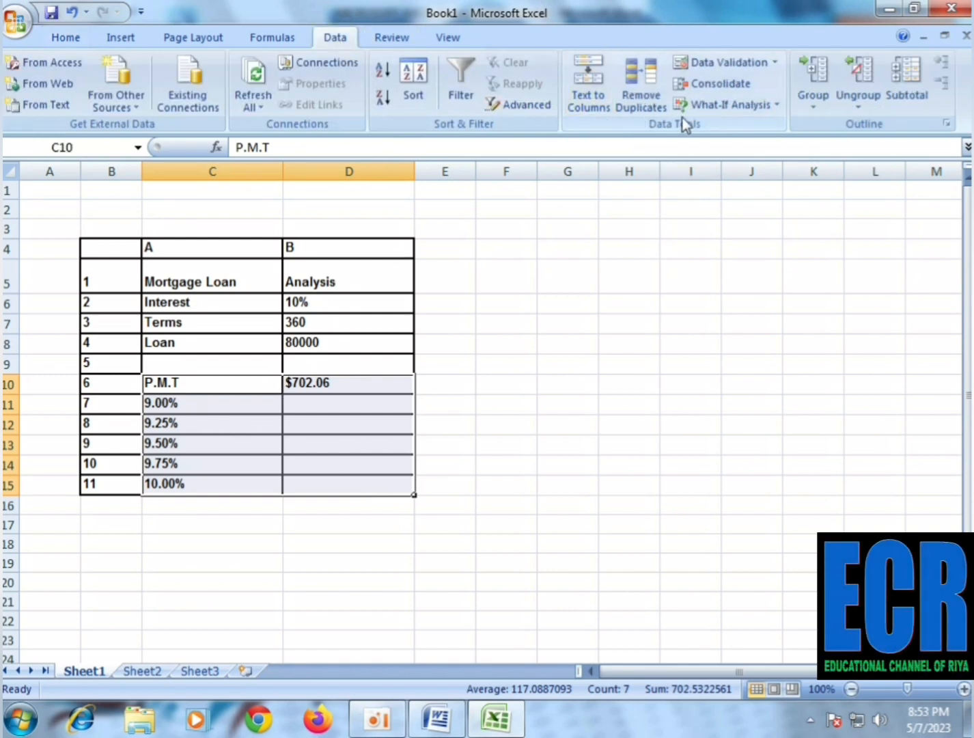
pyautogui.click(744, 109)
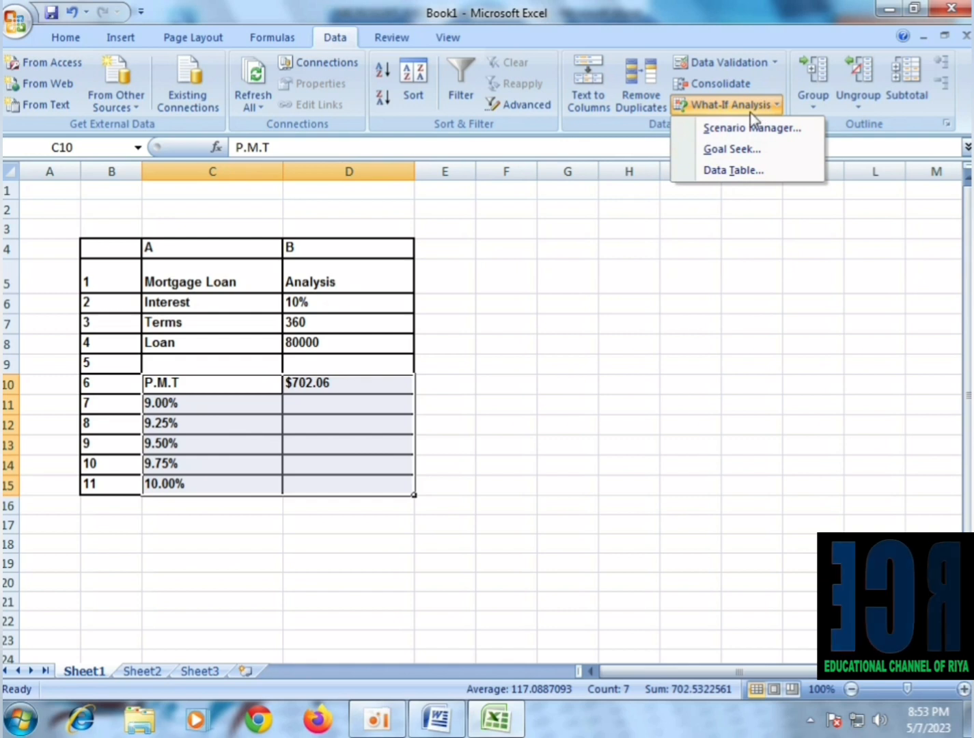
pyautogui.click(735, 171)
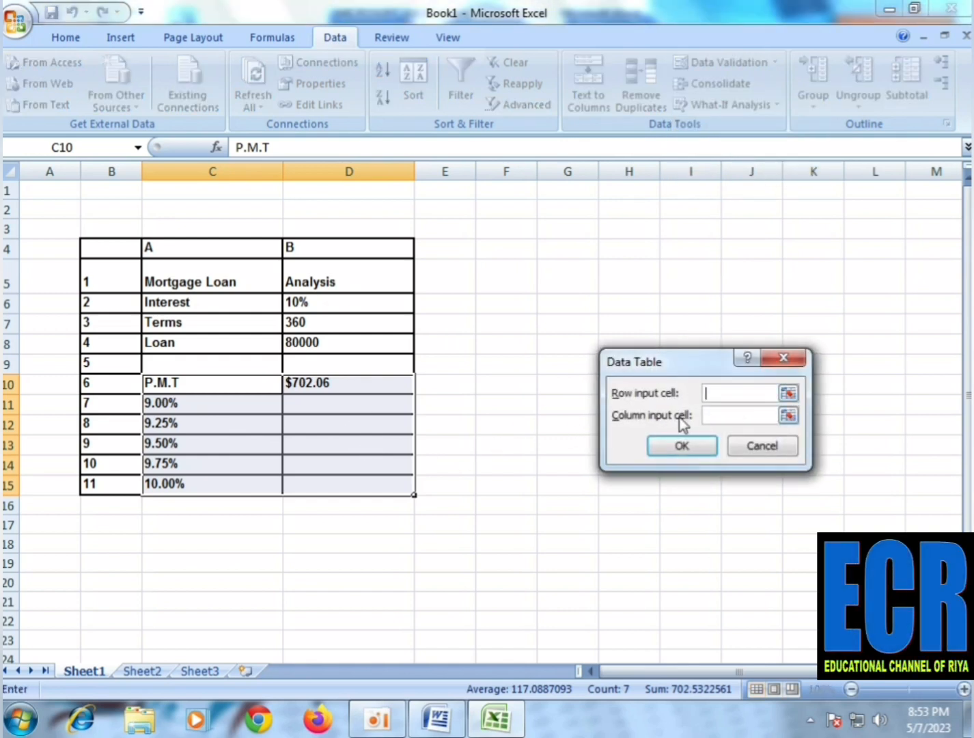
pyautogui.click(716, 414)
pyautogui.click(297, 309)
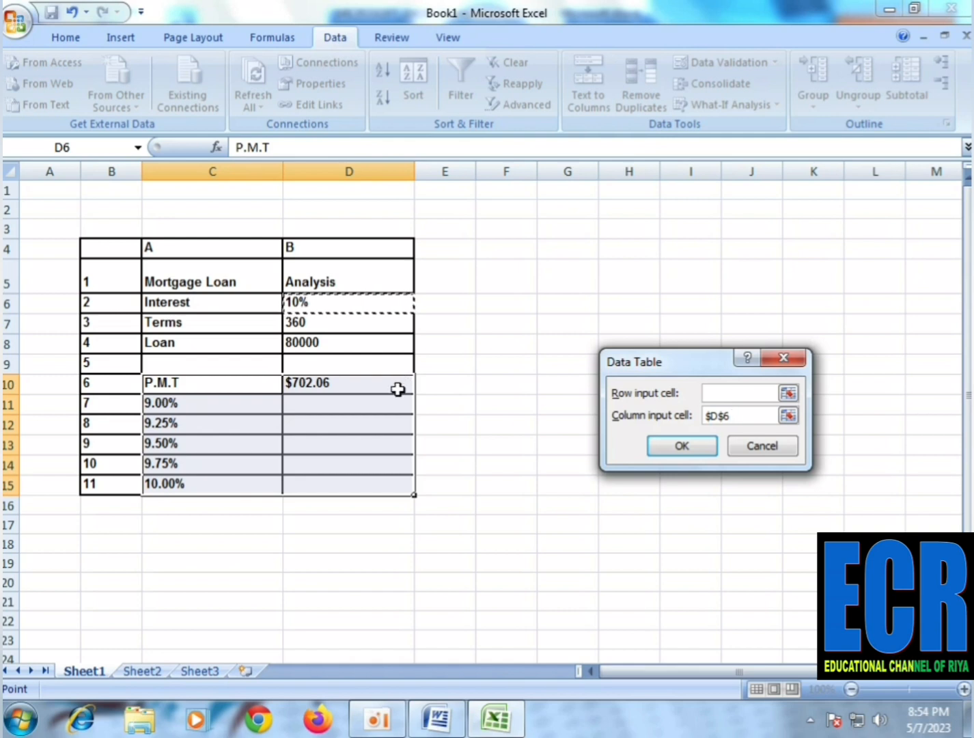
pyautogui.click(716, 451)
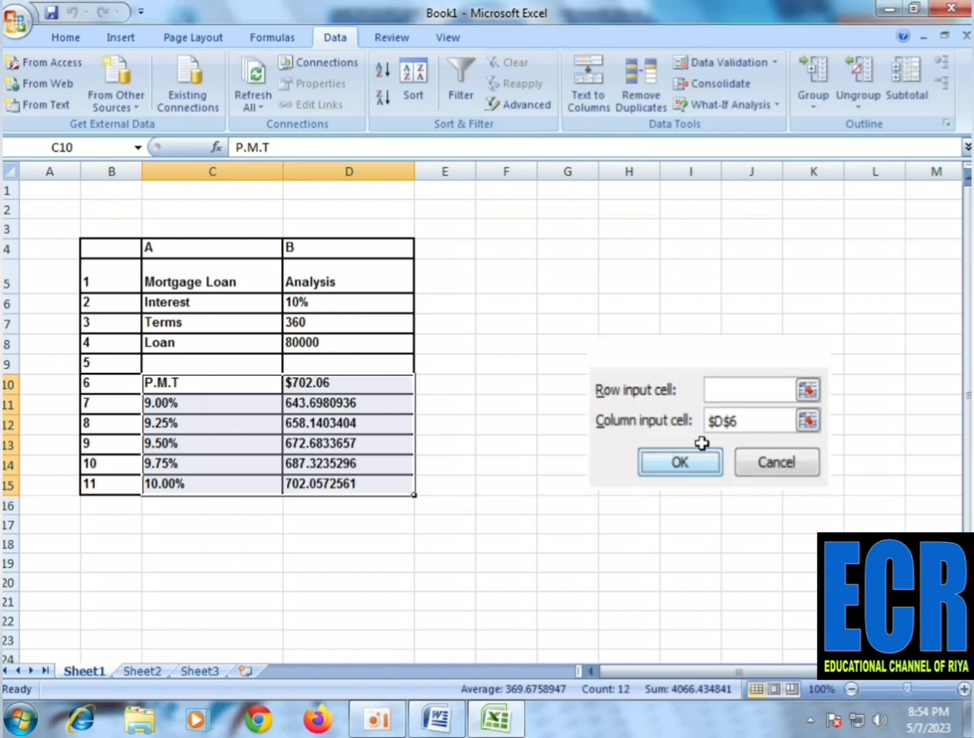
# Check the data table payments in column D against the P.M.T row and each interest rate in column C.
pyautogui.click(463, 491)
pyautogui.click(317, 403)
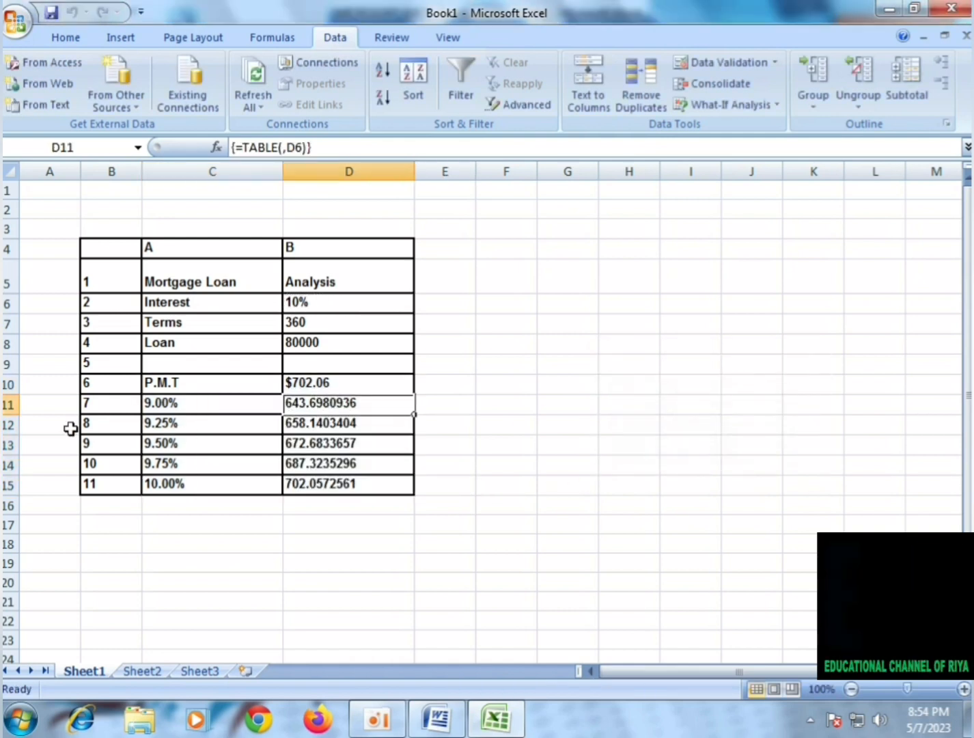
pyautogui.click(202, 380)
pyautogui.click(337, 377)
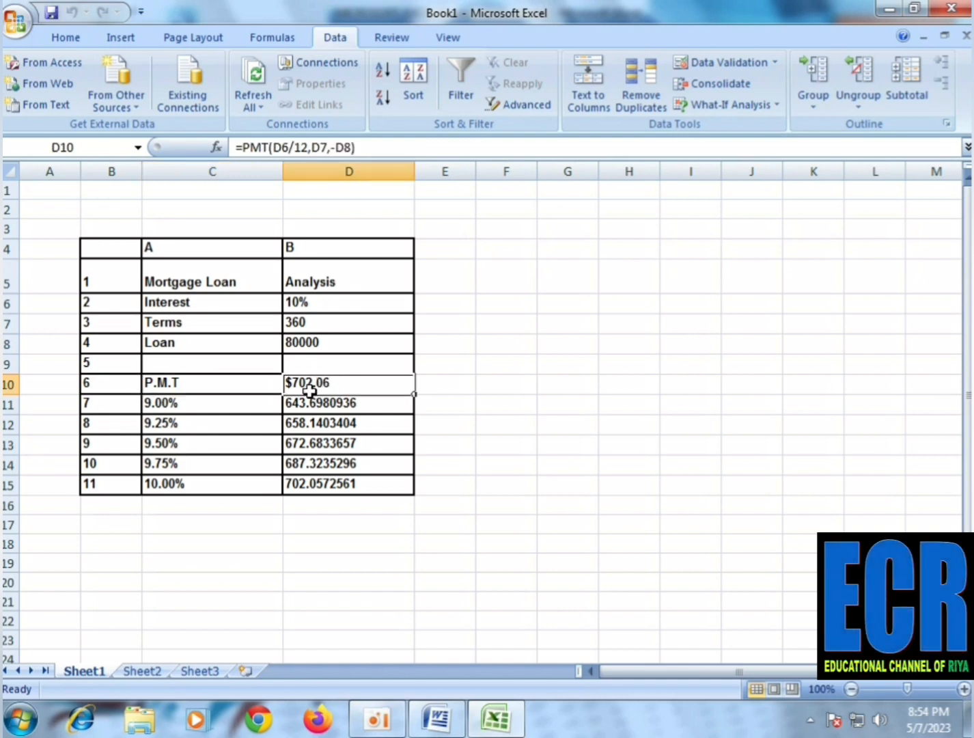
pyautogui.click(185, 415)
pyautogui.click(322, 410)
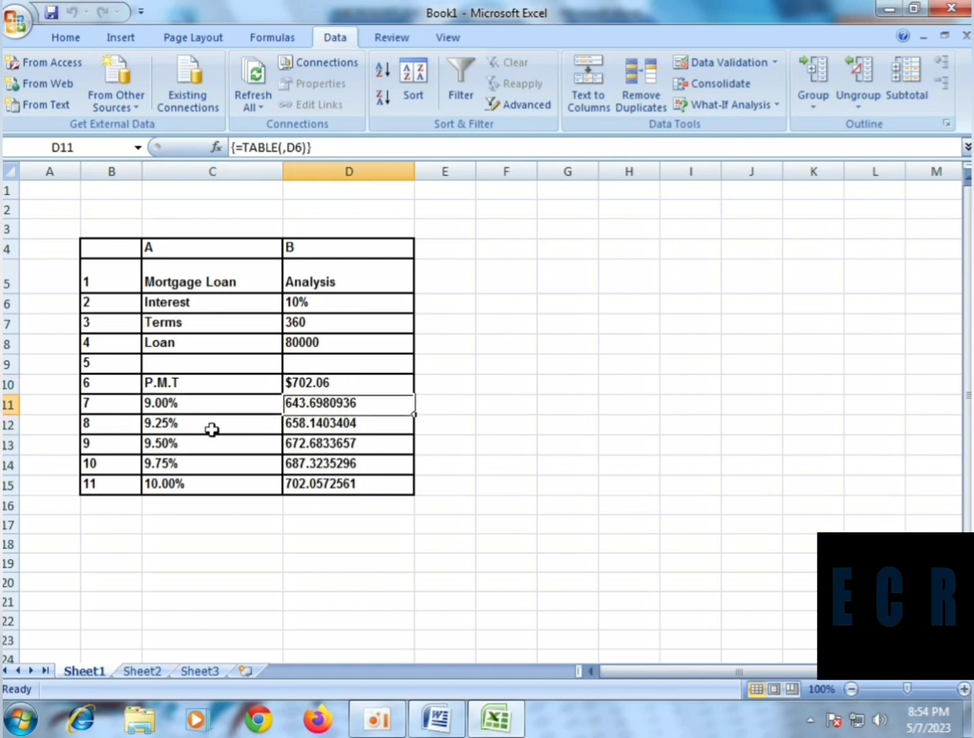
pyautogui.click(211, 430)
pyautogui.click(349, 424)
pyautogui.click(191, 444)
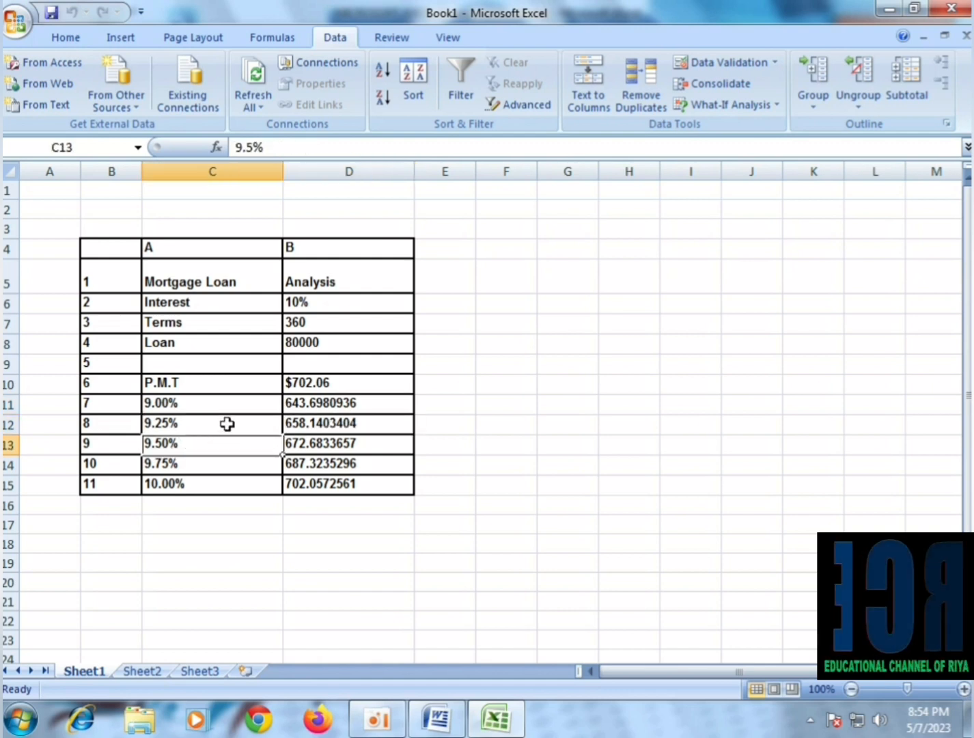
pyautogui.click(226, 388)
pyautogui.moveTo(226, 388); pyautogui.dragTo(375, 477)
pyautogui.click(571, 486)
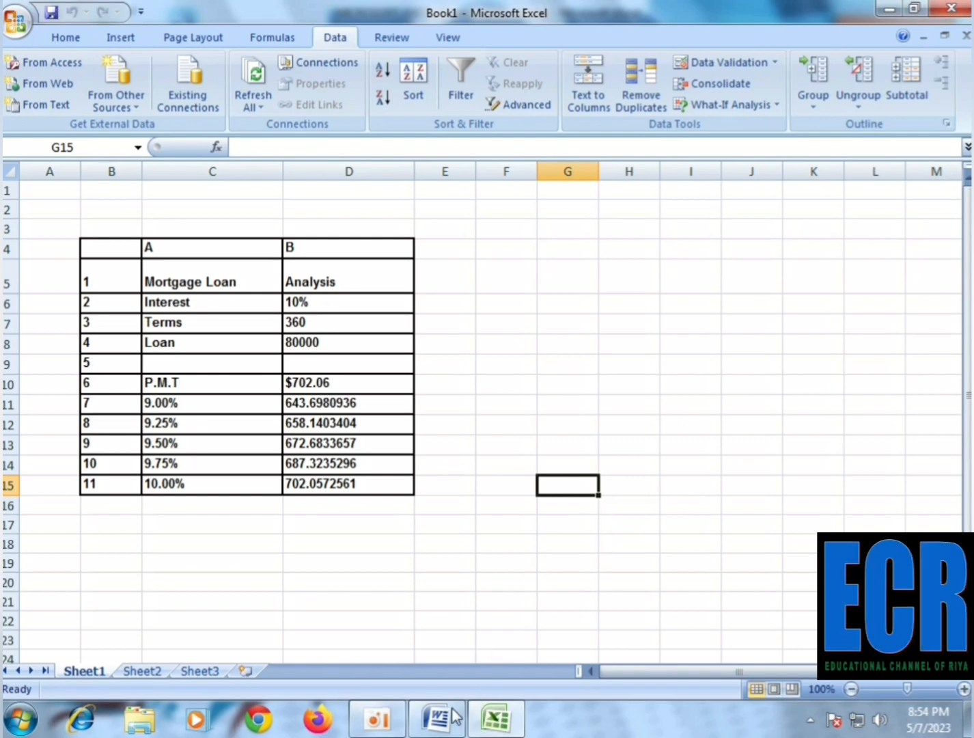
# Switch to the Word notes and copy the whole table under "Mortgage Loan analysis (In case of row)".
pyautogui.moveTo(437, 716)
pyautogui.click(385, 618)
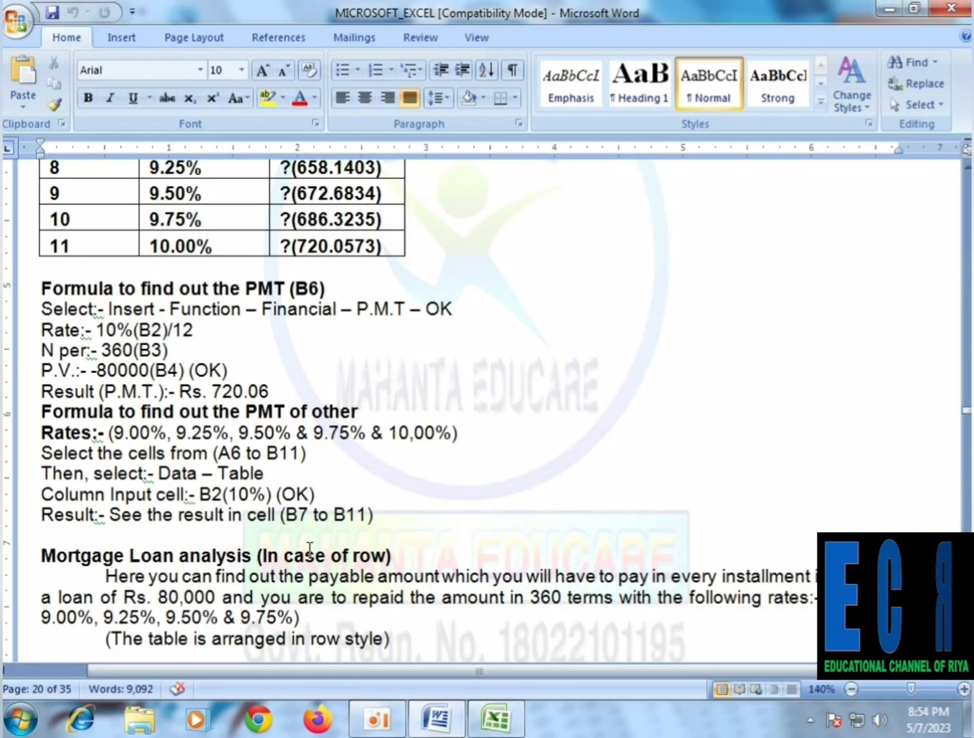
pyautogui.scroll(-1, 190, 506)
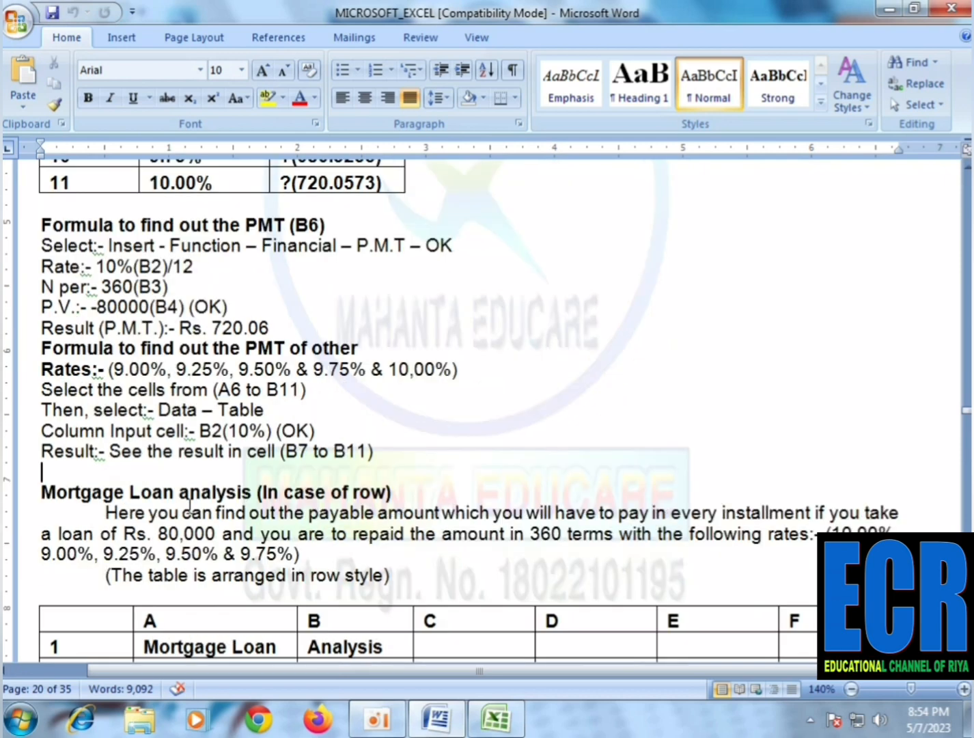
pyautogui.scroll(-2, 312, 483)
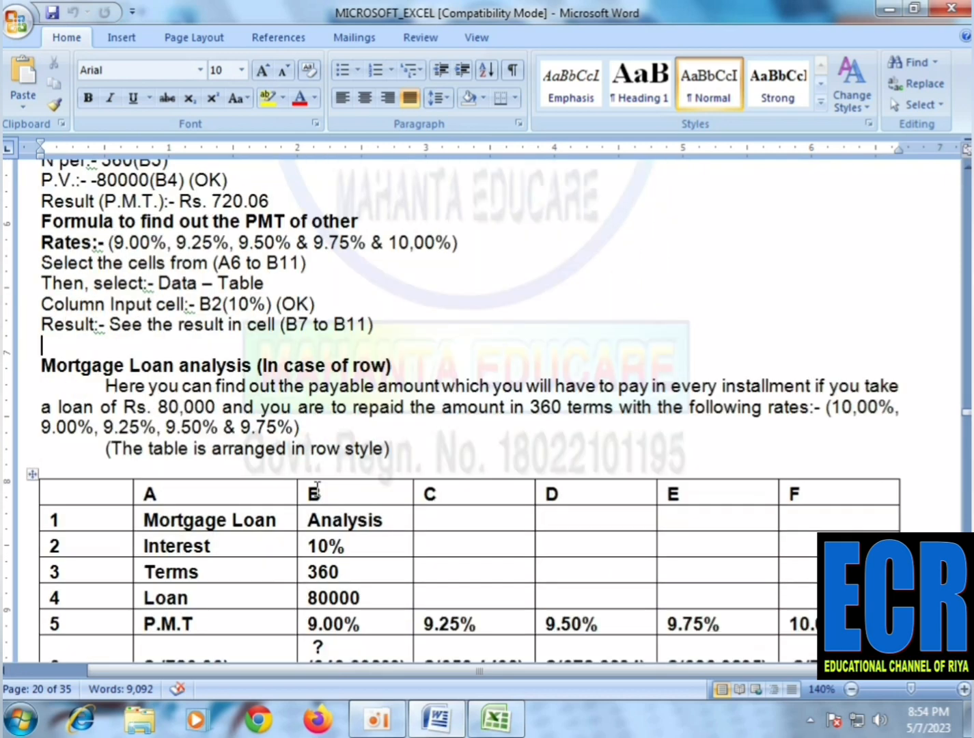
pyautogui.scroll(-1, 496, 587)
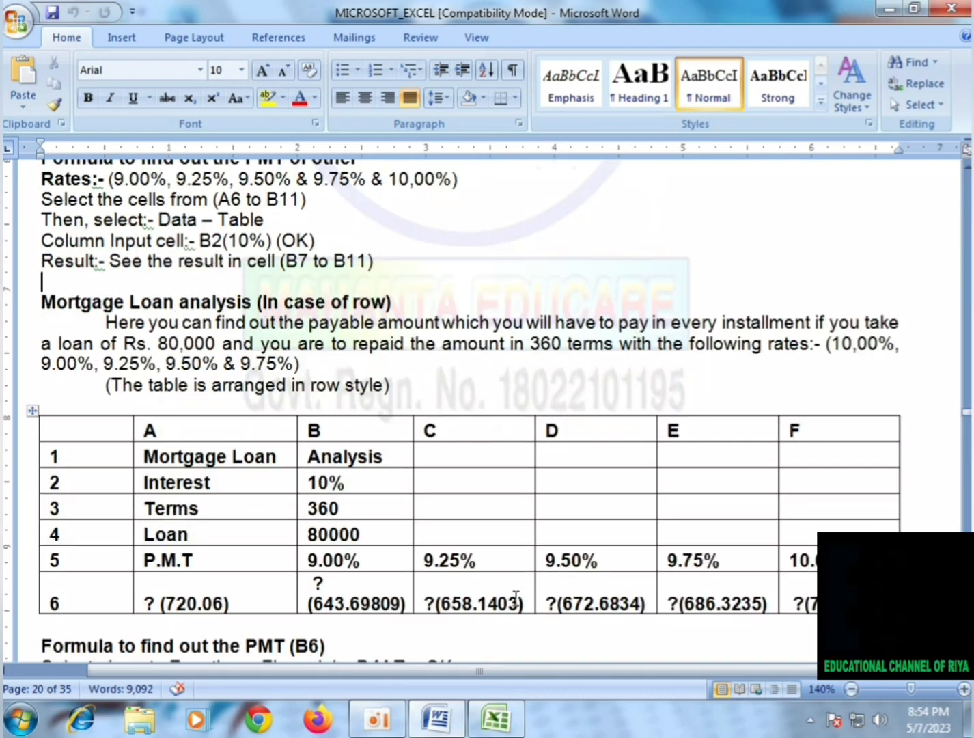
pyautogui.scroll(-1, 511, 593)
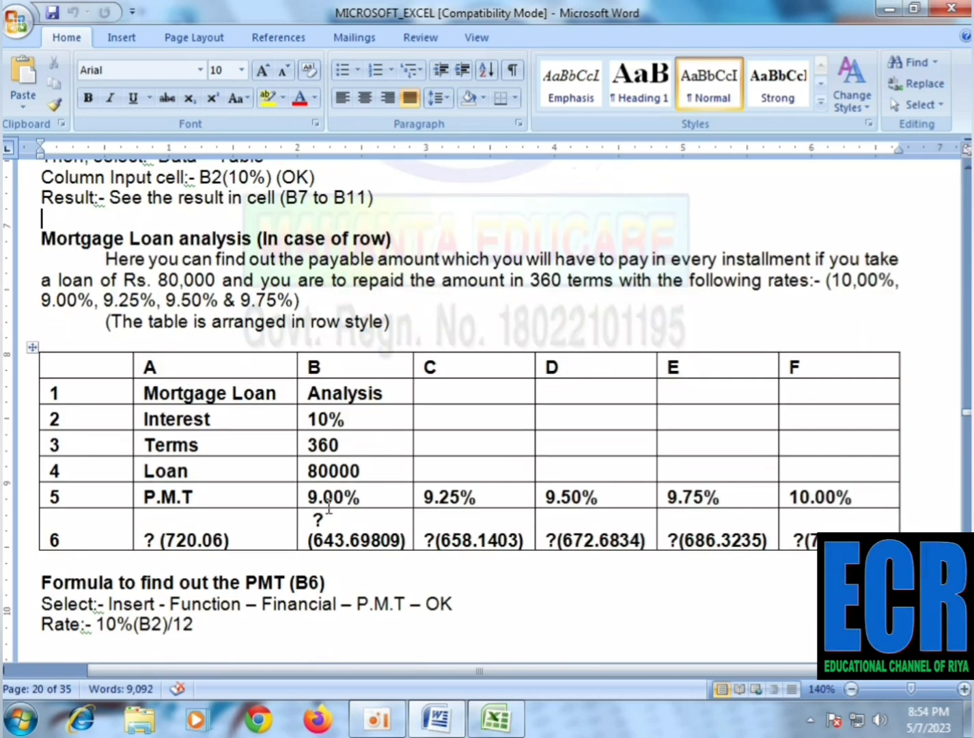
pyautogui.click(36, 355)
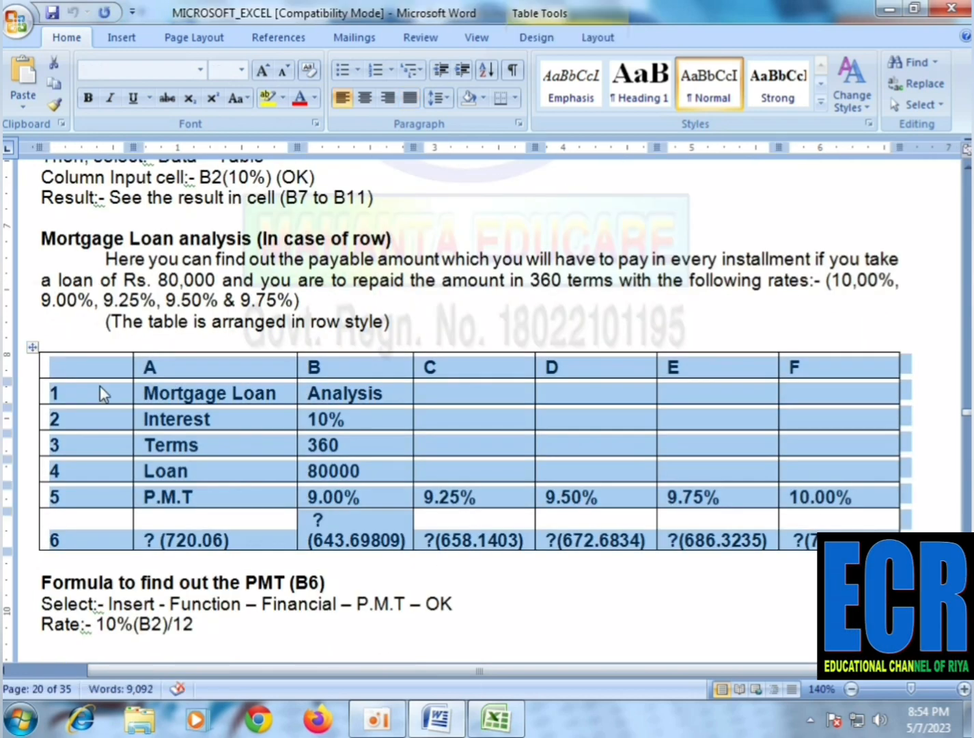
# Return to the Excel workbook and paste the copied row-style table at cell C19, below the first table.
pyautogui.click(495, 717)
pyautogui.scroll(-6, 470, 602)
pyautogui.scroll(2, 383, 492)
pyautogui.click(157, 311)
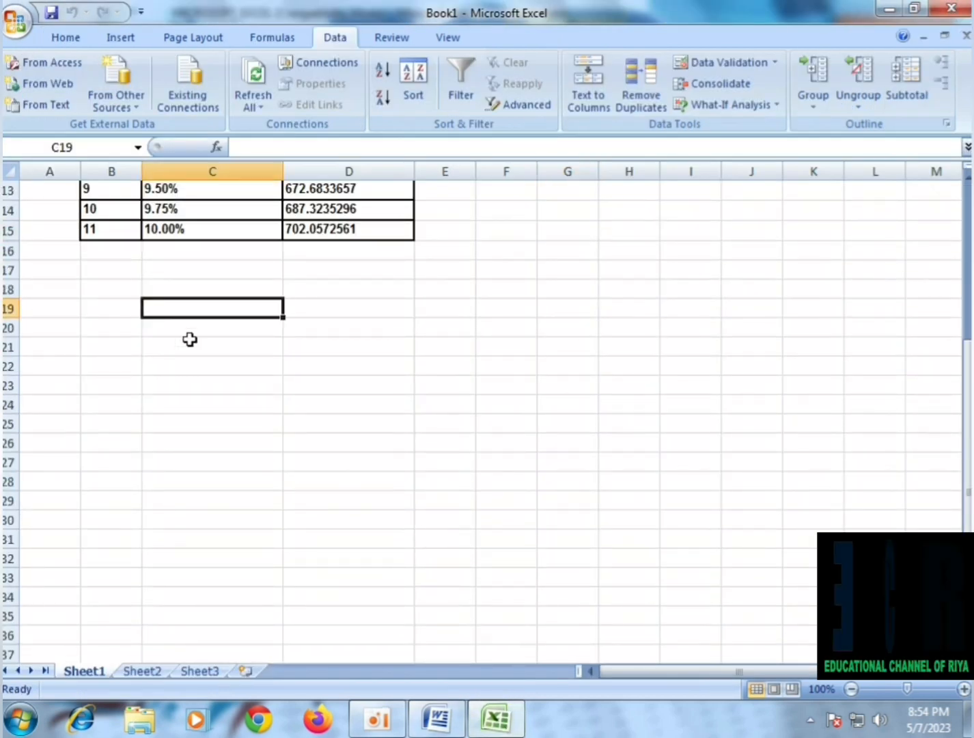
pyautogui.write('A\tB\tC\tD\tE\tF 1\tMortgage Loan\tAnalysis\t\t\t\t 2\tInterest\t10%\t\t\t\t 3\tTerms\t360\t\t\t\t 4\tLoan\t80000\t\t\t\t 5\tP.M.T\t9.00%\t9.25%\t9.50%\t9.75%\t10.00% 6\t? (720.06)\t?(643.69809)\t?(658.1403)\t?(672.6834)\t?(686.3235)\t?(720.0573)')
pyautogui.click(685, 544)
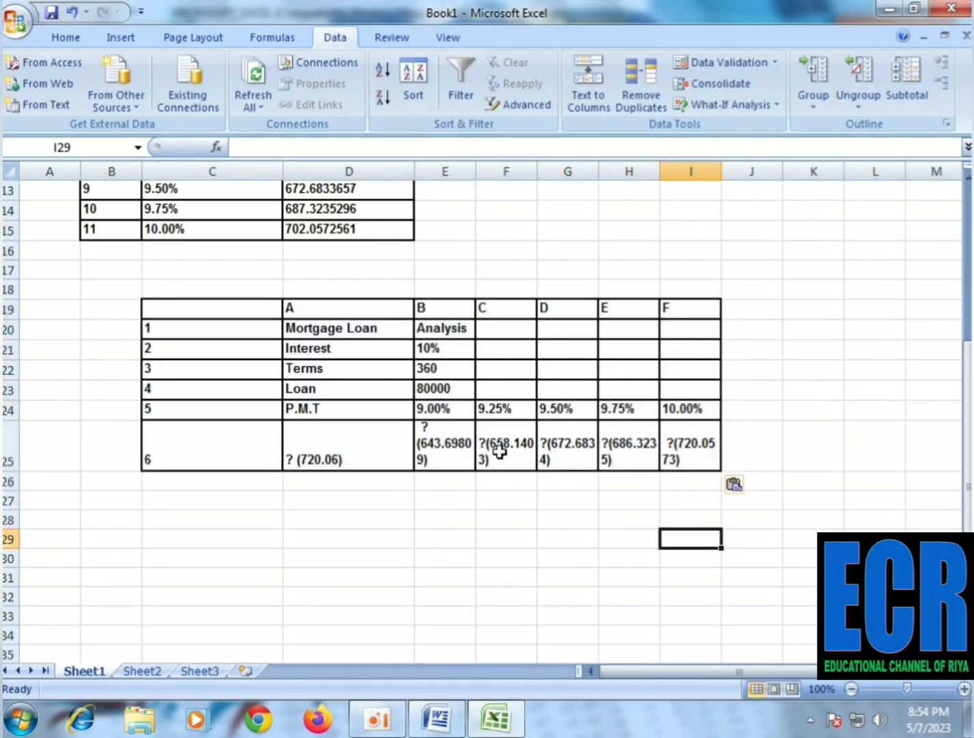
# Clear the sample payment answers in E25:I25 of the row-style table.
pyautogui.moveTo(444, 452); pyautogui.dragTo(674, 453)
pyautogui.press('Delete')
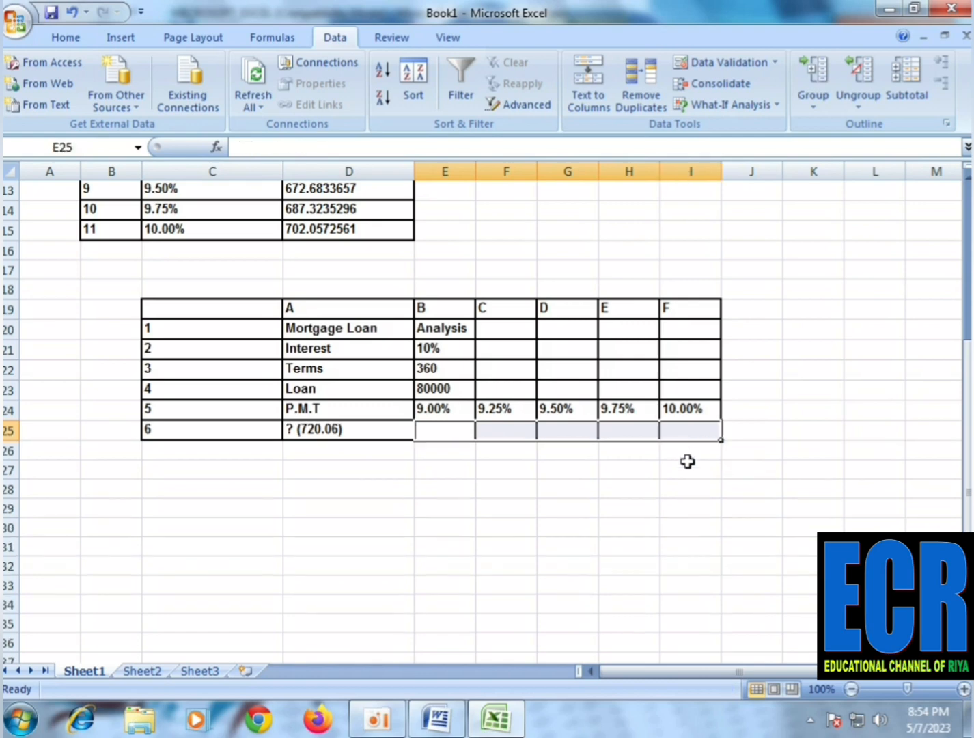
# Clear the sample P.M.T answer in D25 of the row-style table.
pyautogui.click(567, 582)
pyautogui.click(355, 430)
pyautogui.press('Delete')
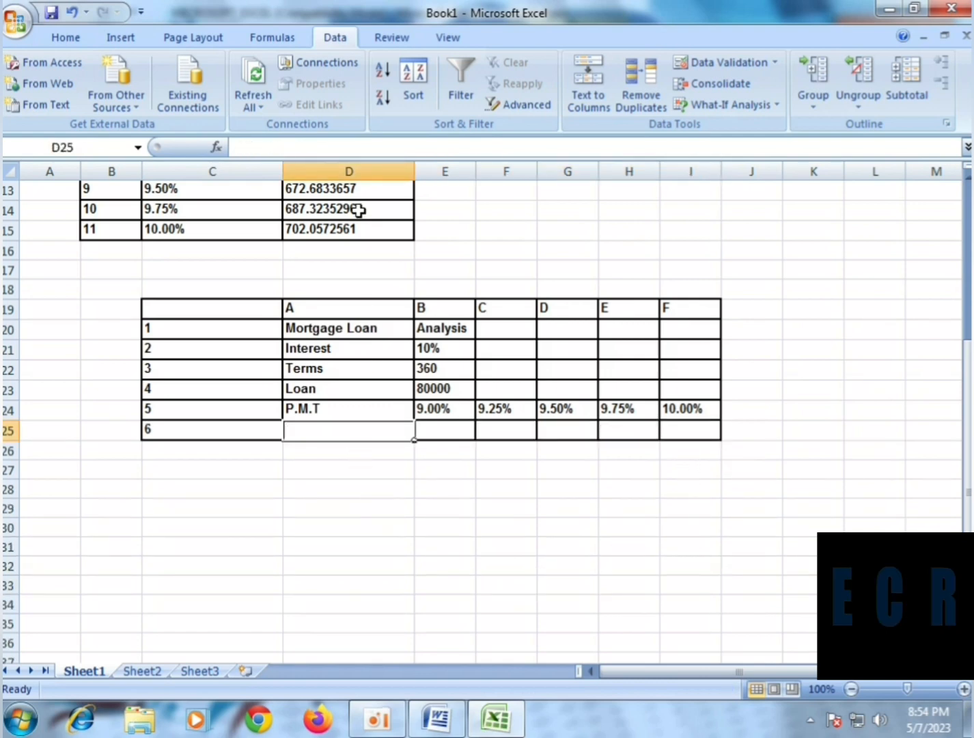
# Insert the financial function PMT in D25 with Rate E21/12, Nper E22 and Pv -E23.
pyautogui.click(217, 147)
pyautogui.click(578, 412)
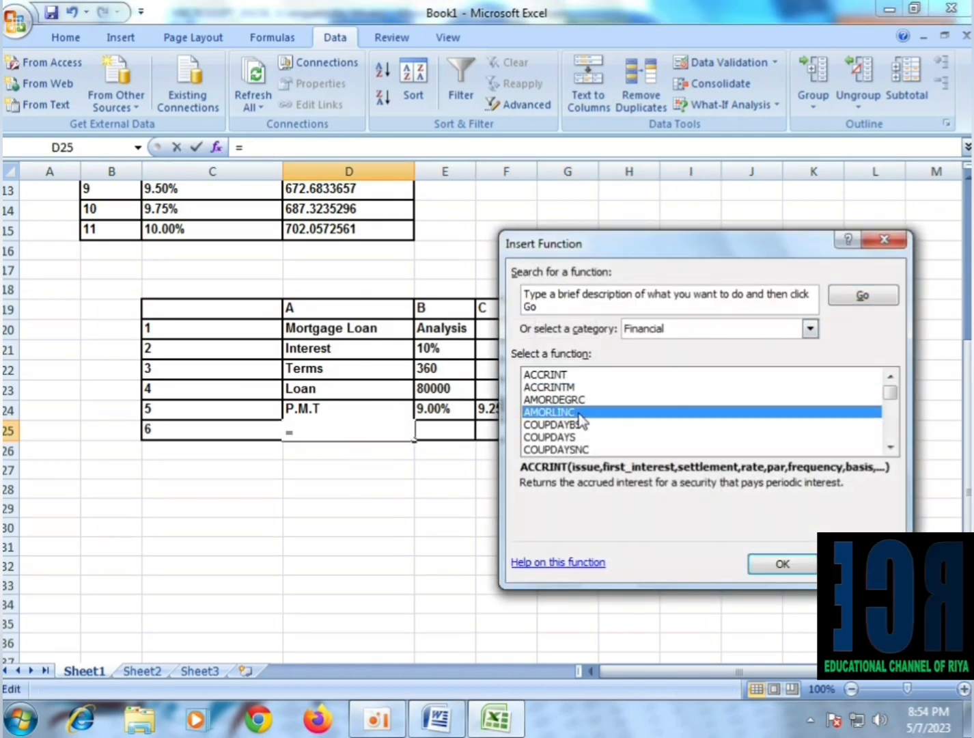
pyautogui.press('p')
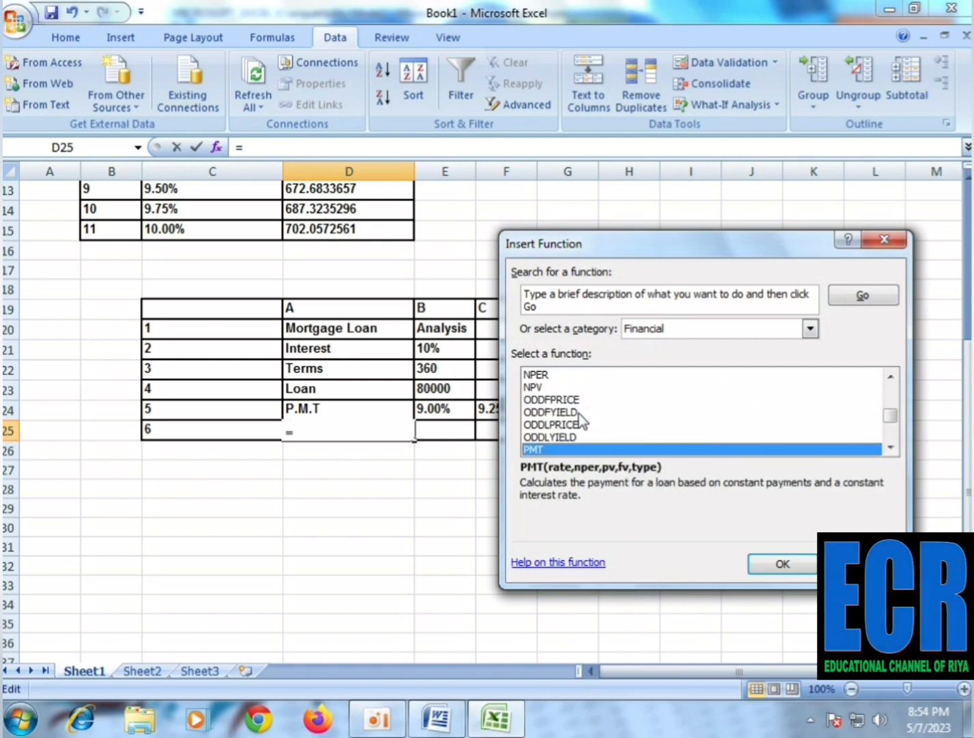
pyautogui.click(776, 564)
pyautogui.moveTo(603, 265); pyautogui.dragTo(615, 470)
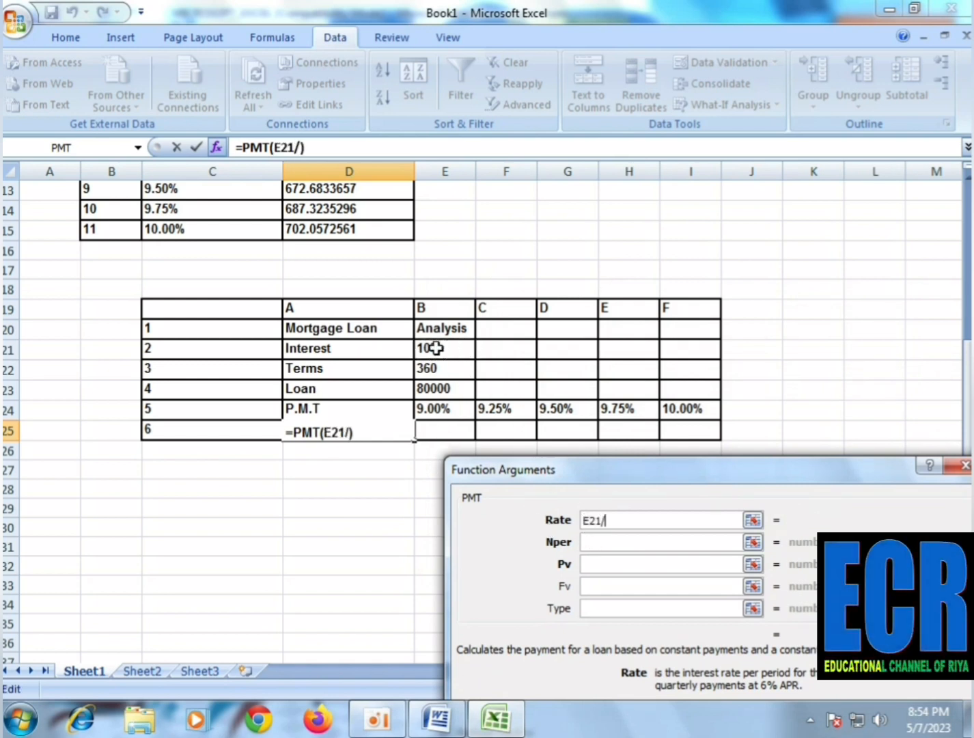
pyautogui.click(598, 543)
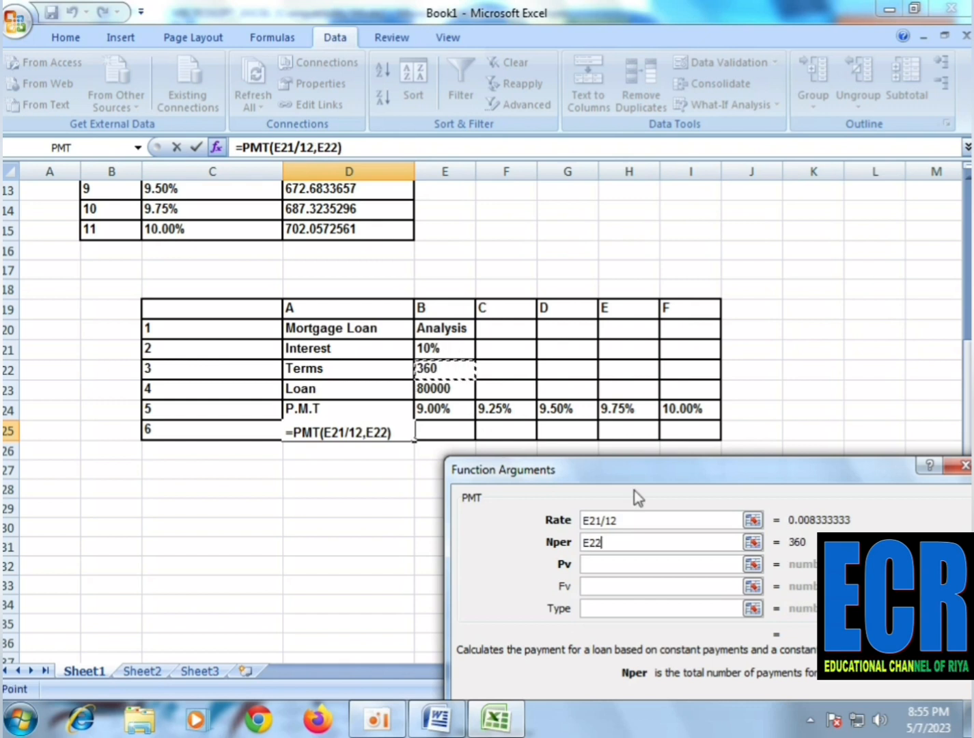
pyautogui.click(612, 565)
pyautogui.write('-')
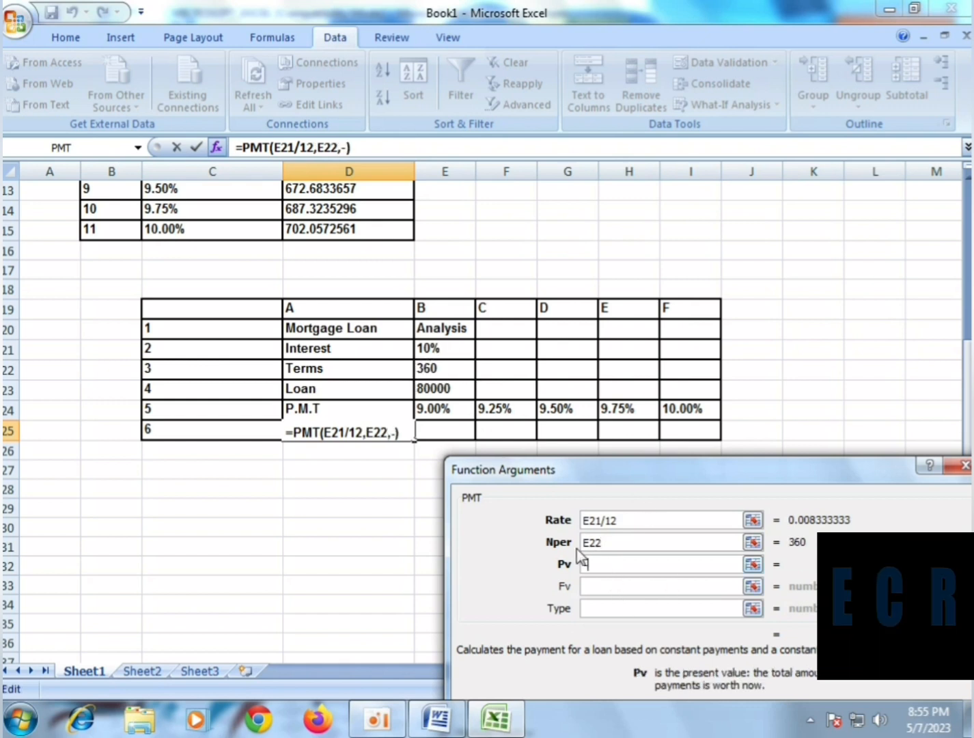
pyautogui.click(446, 389)
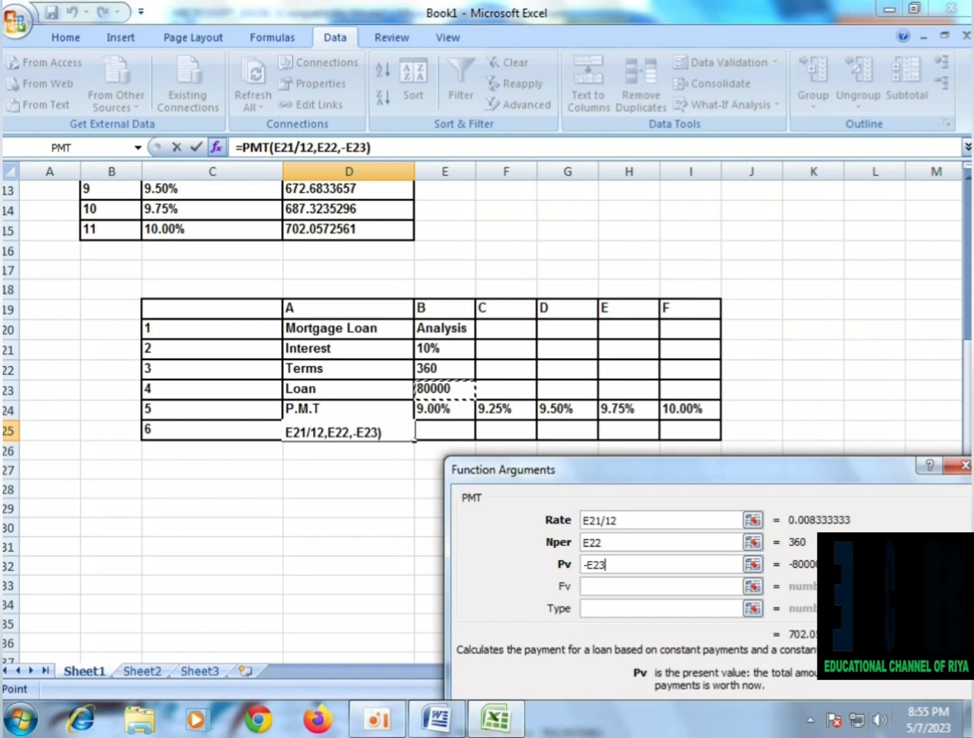
pyautogui.moveTo(807, 460); pyautogui.dragTo(759, 395)
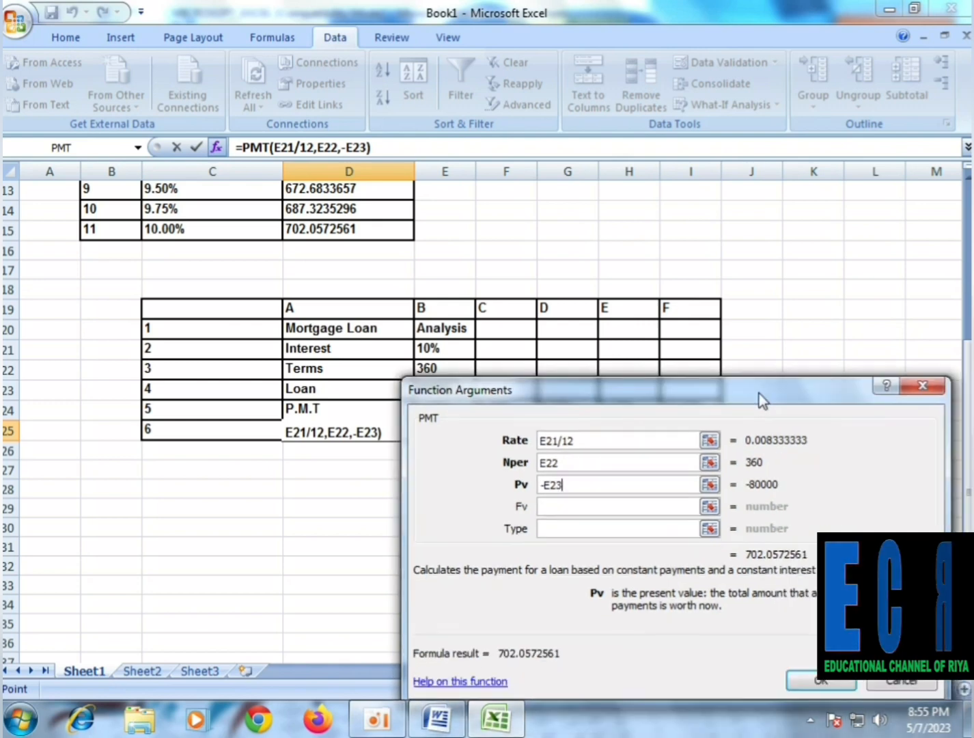
pyautogui.click(821, 682)
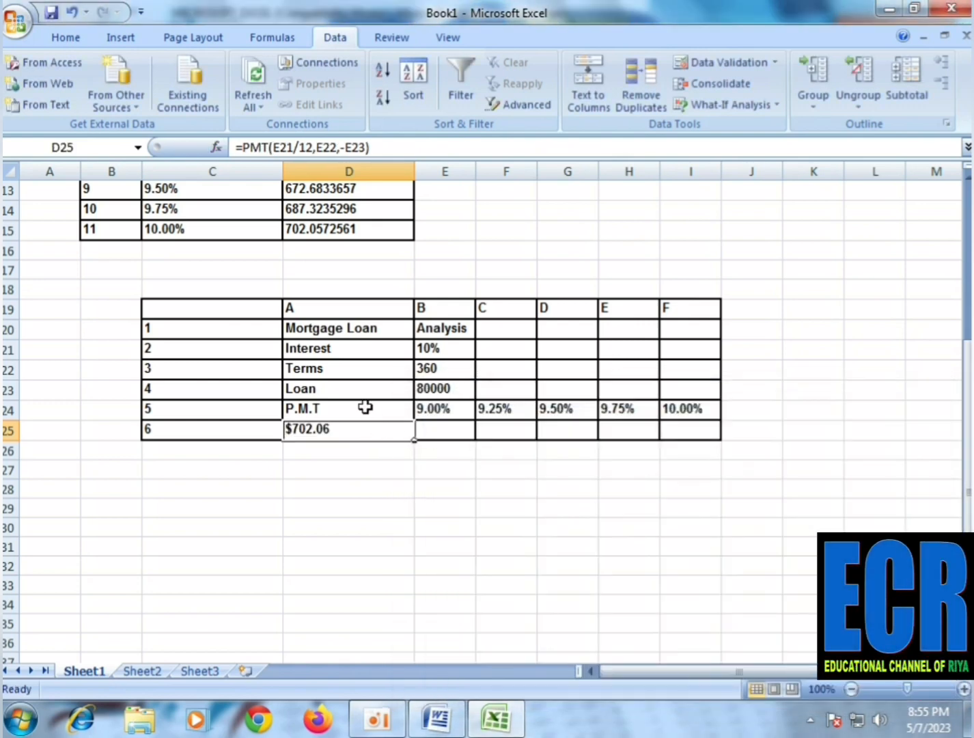
pyautogui.moveTo(366, 408); pyautogui.dragTo(715, 433)
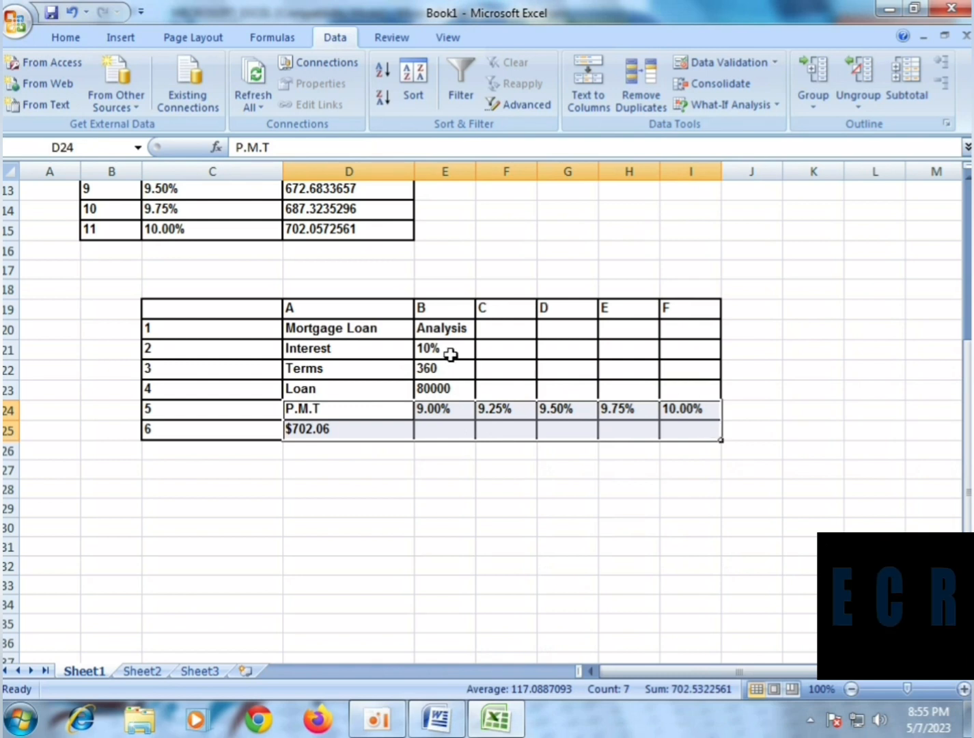
pyautogui.moveTo(318, 308); pyautogui.dragTo(881, 566)
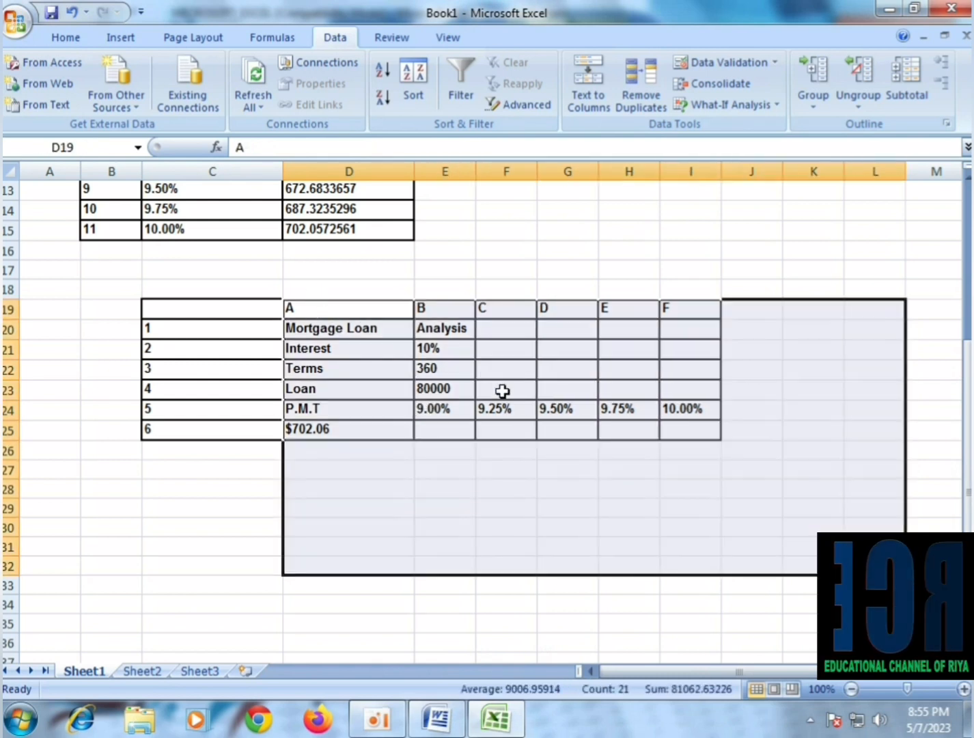
pyautogui.click(430, 330)
pyautogui.moveTo(380, 317); pyautogui.dragTo(396, 335)
pyautogui.click(361, 430)
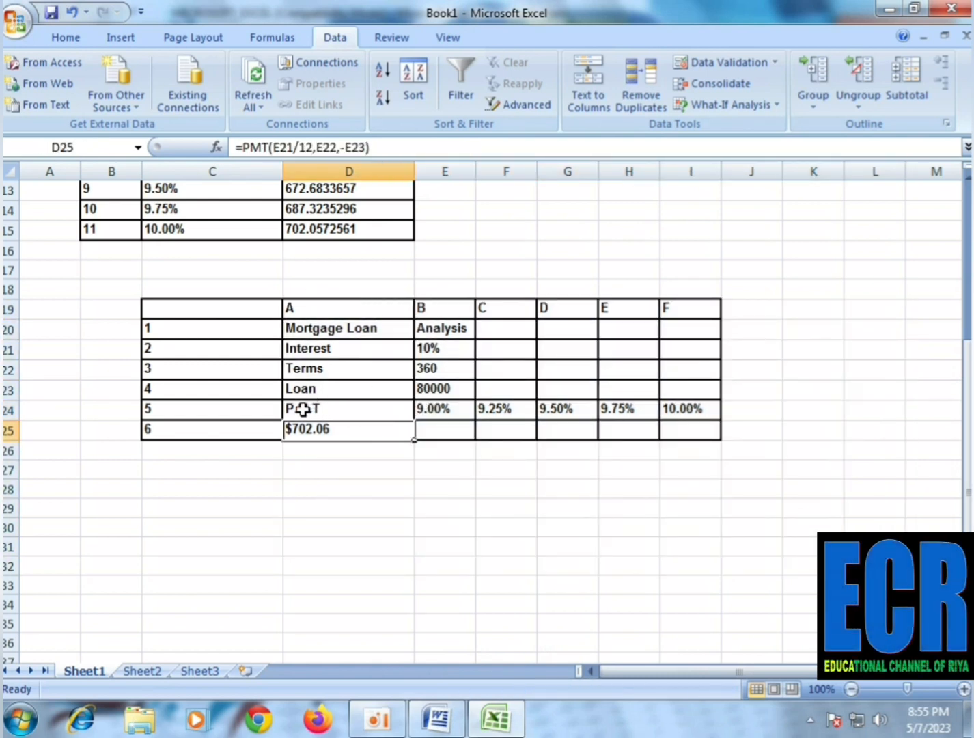
# Create a What-If data table over D24:I25 using the interest cell E21 as the row input cell.
pyautogui.moveTo(303, 409); pyautogui.dragTo(677, 428)
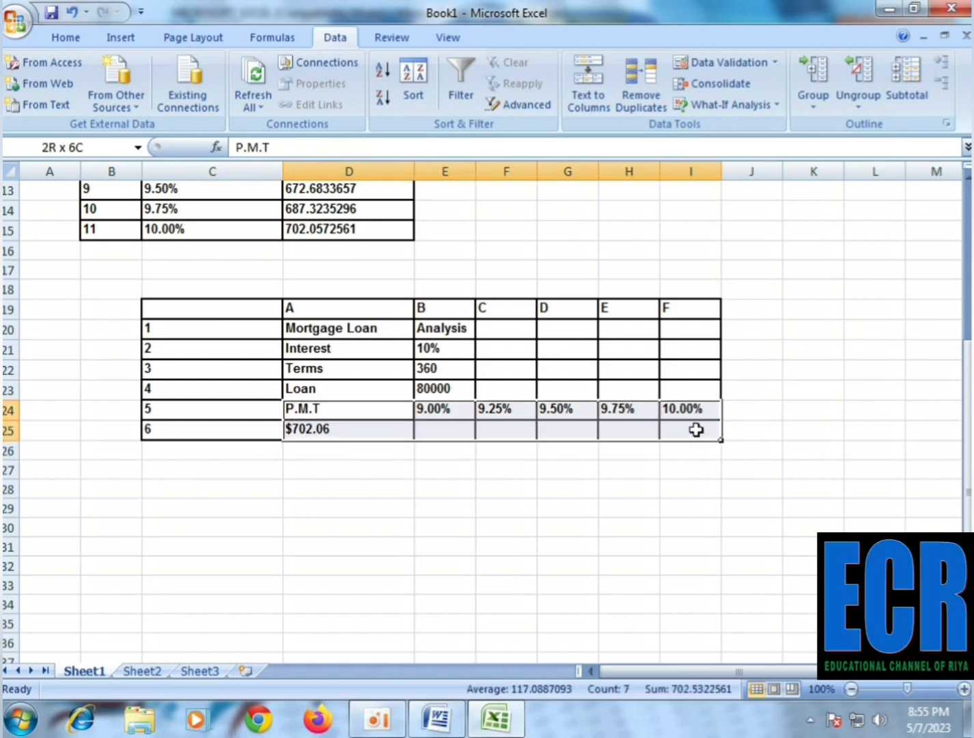
pyautogui.moveTo(685, 434); pyautogui.dragTo(679, 426)
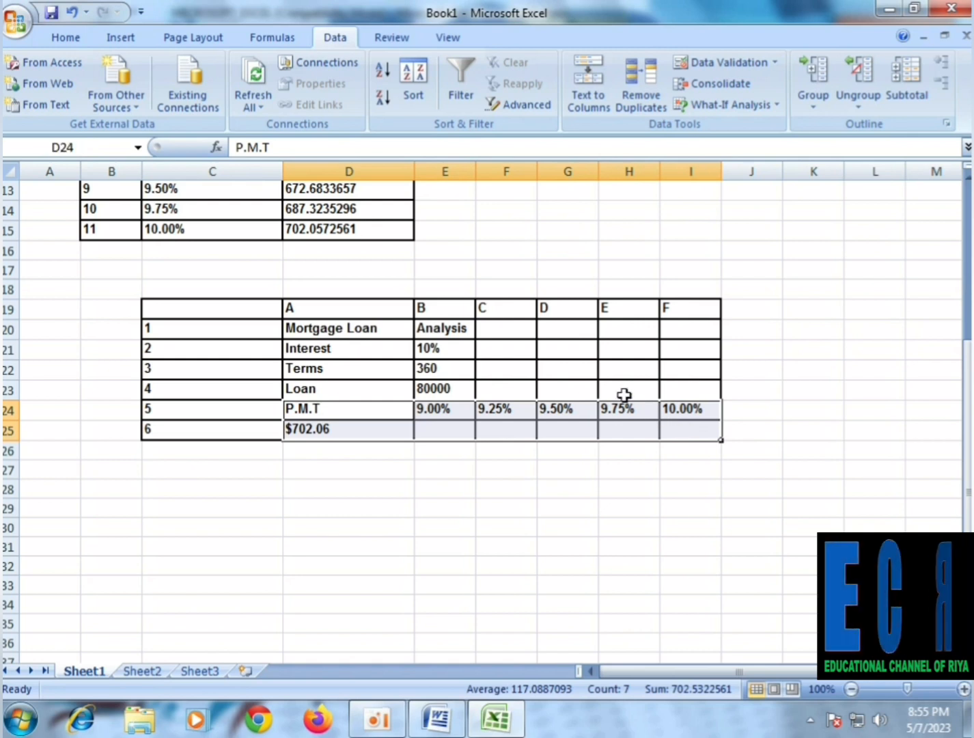
pyautogui.click(710, 108)
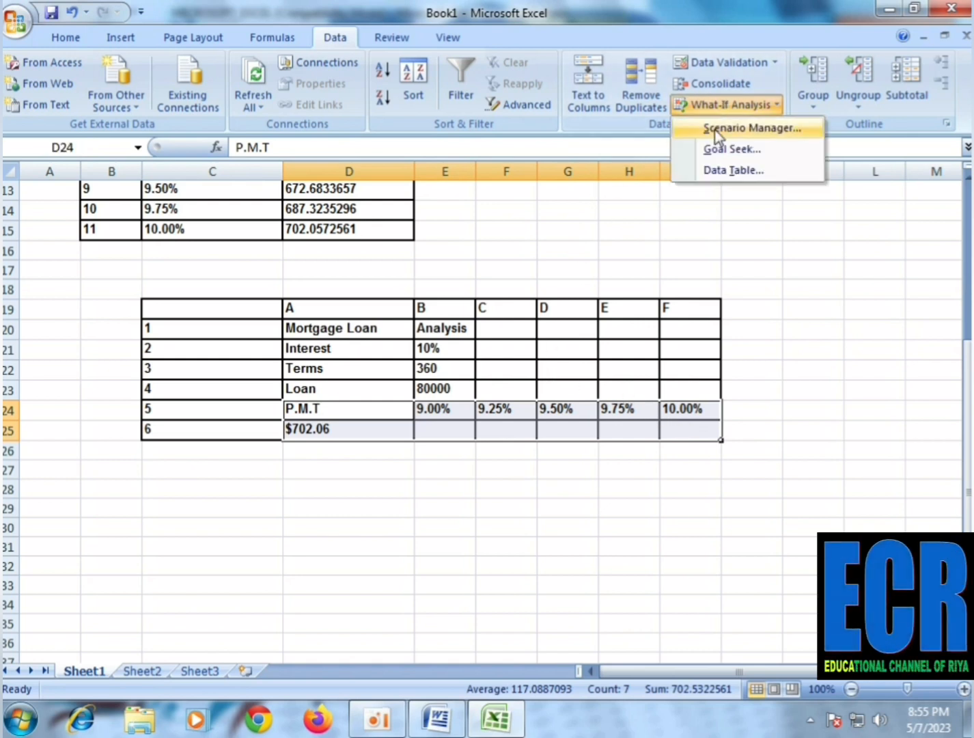
pyautogui.click(744, 169)
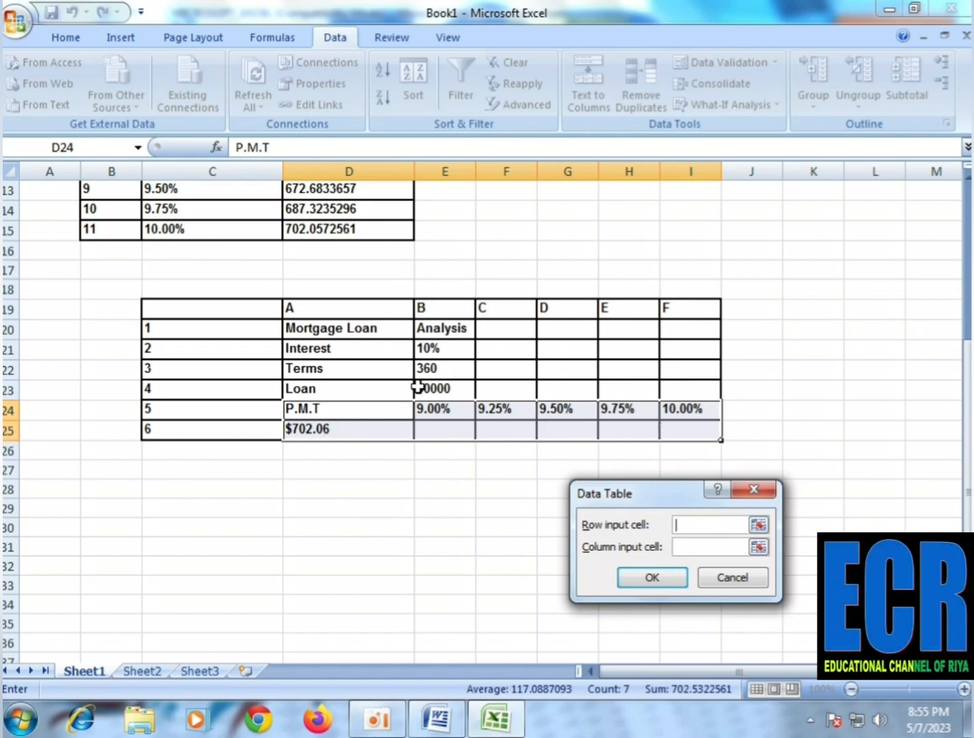
pyautogui.scroll(2, 421, 352)
pyautogui.scroll(-2, 477, 413)
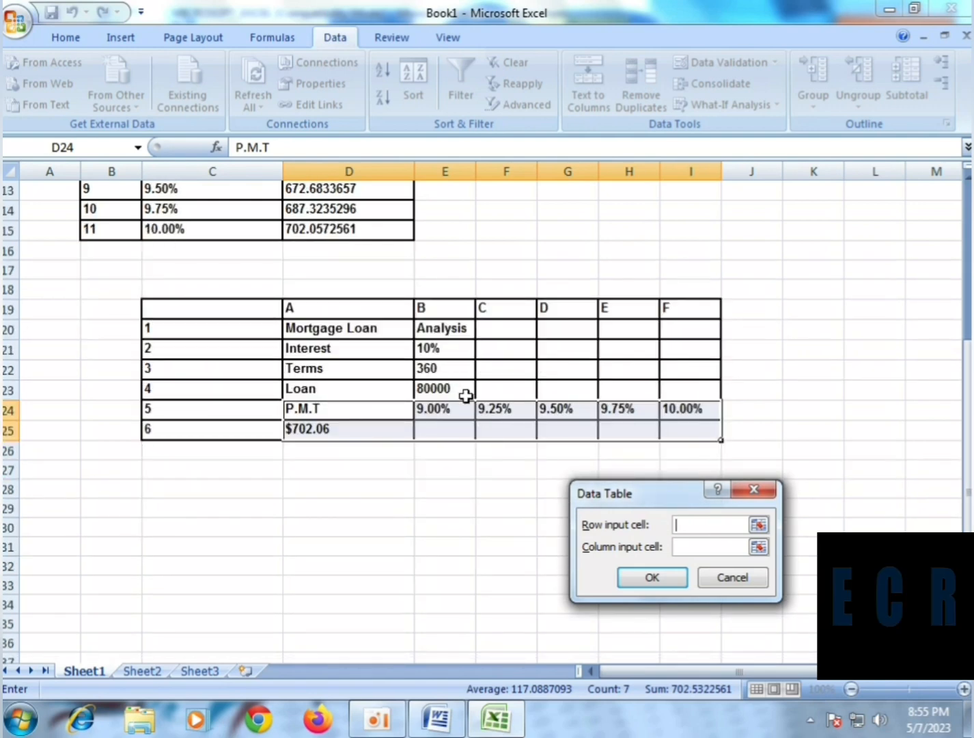
pyautogui.click(426, 350)
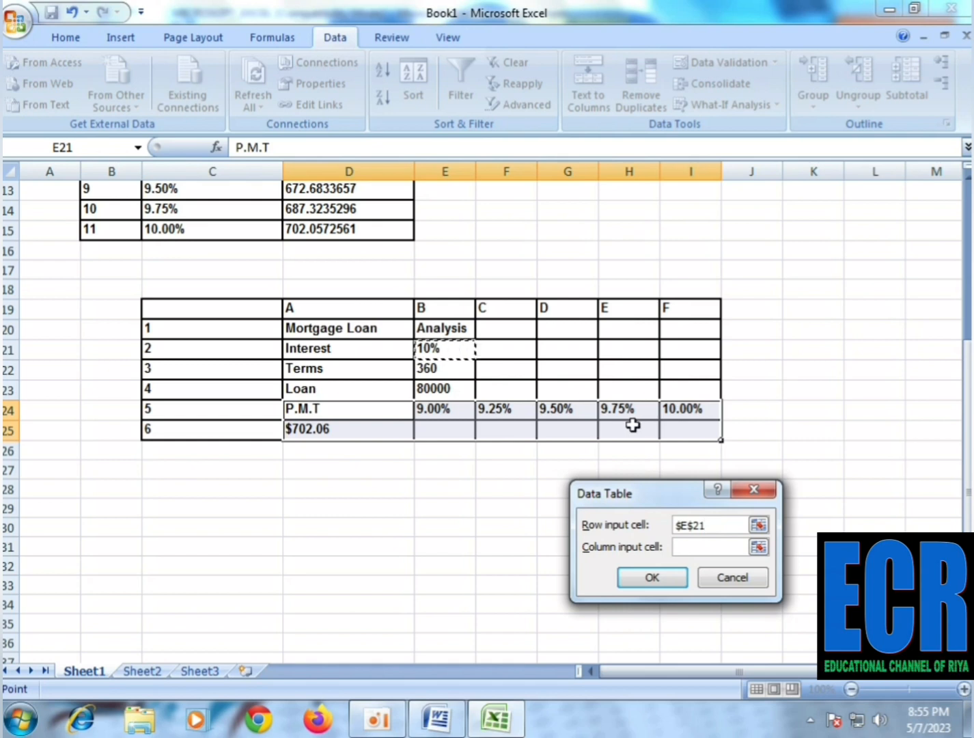
pyautogui.click(649, 576)
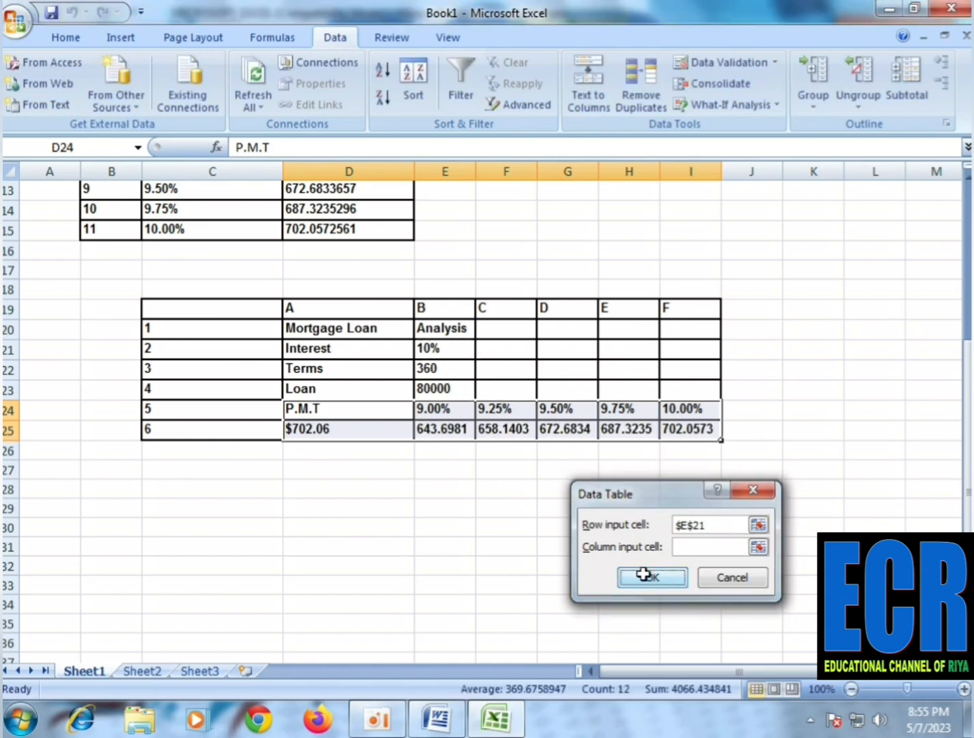
# Check the calculated payments in E25:I25 of the row-style table.
pyautogui.click(518, 509)
pyautogui.moveTo(449, 430); pyautogui.dragTo(671, 429)
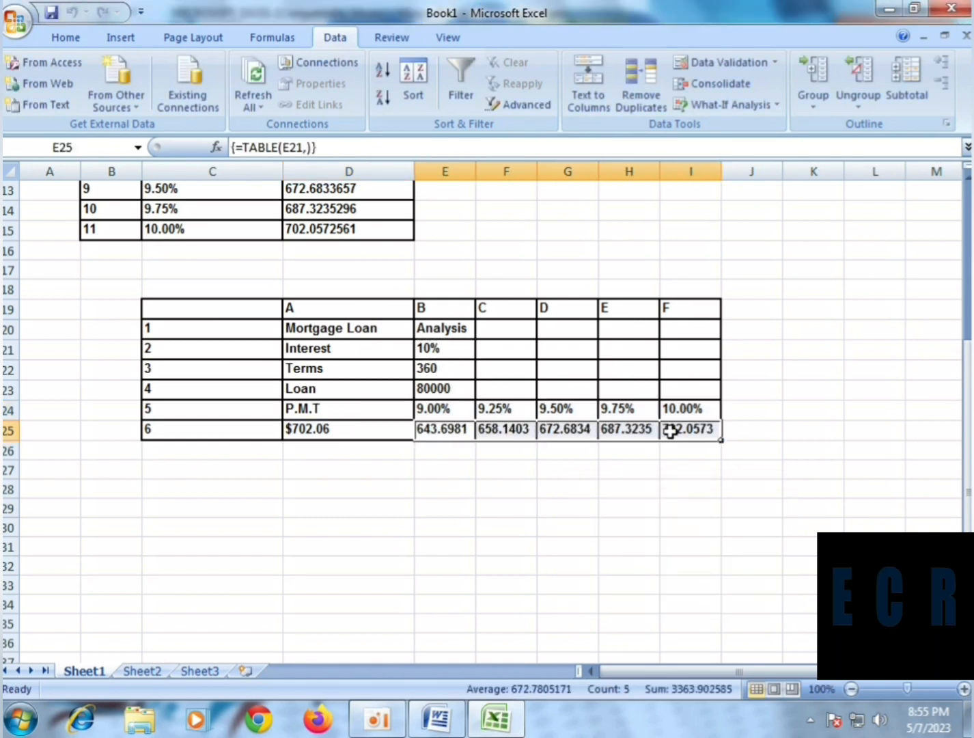
pyautogui.click(540, 504)
pyautogui.scroll(-1, 540, 501)
pyautogui.scroll(1, 540, 501)
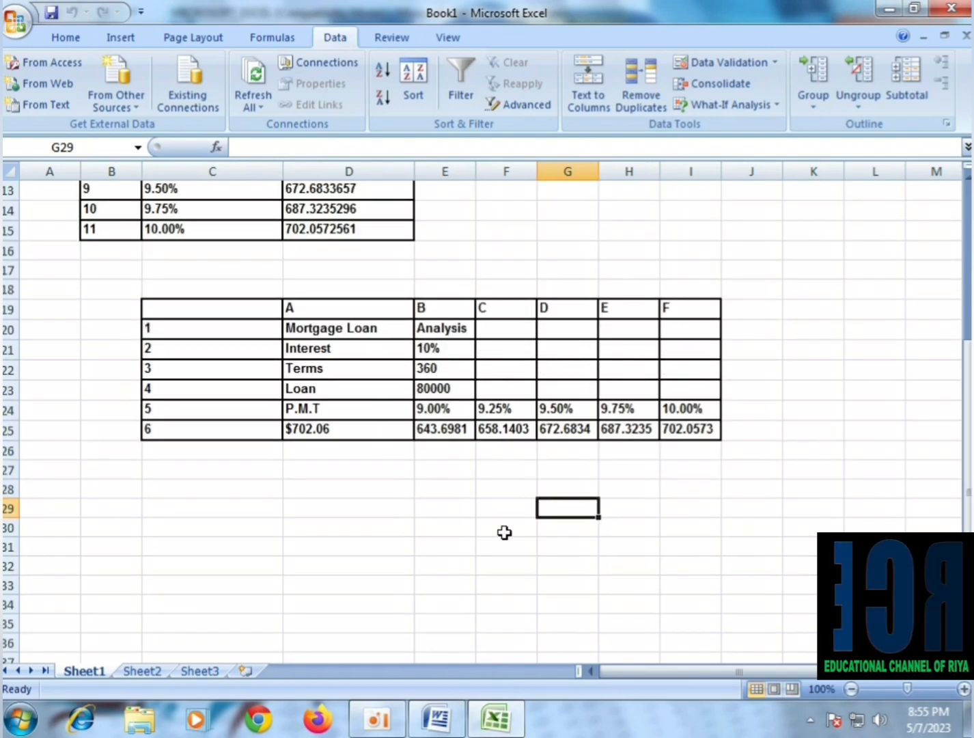
# Switch to the Word notes and find the "Mortgage loan analysis (In case of both column and row)" table.
pyautogui.click(437, 718)
pyautogui.scroll(-10, 381, 469)
pyautogui.scroll(-4, 380, 468)
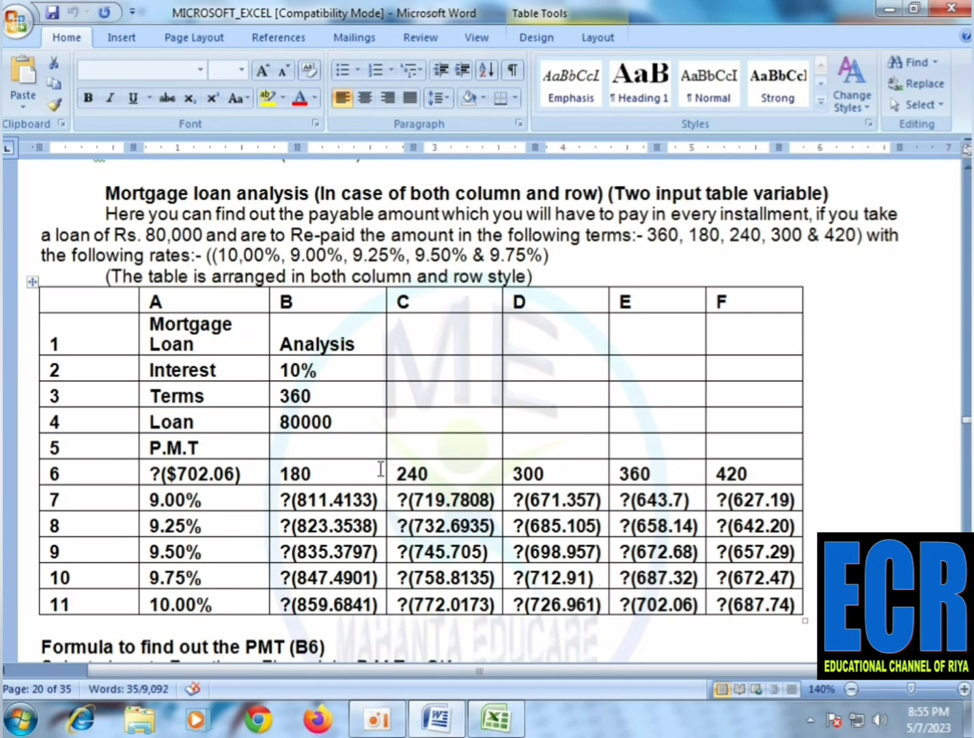
pyautogui.scroll(-2, 381, 469)
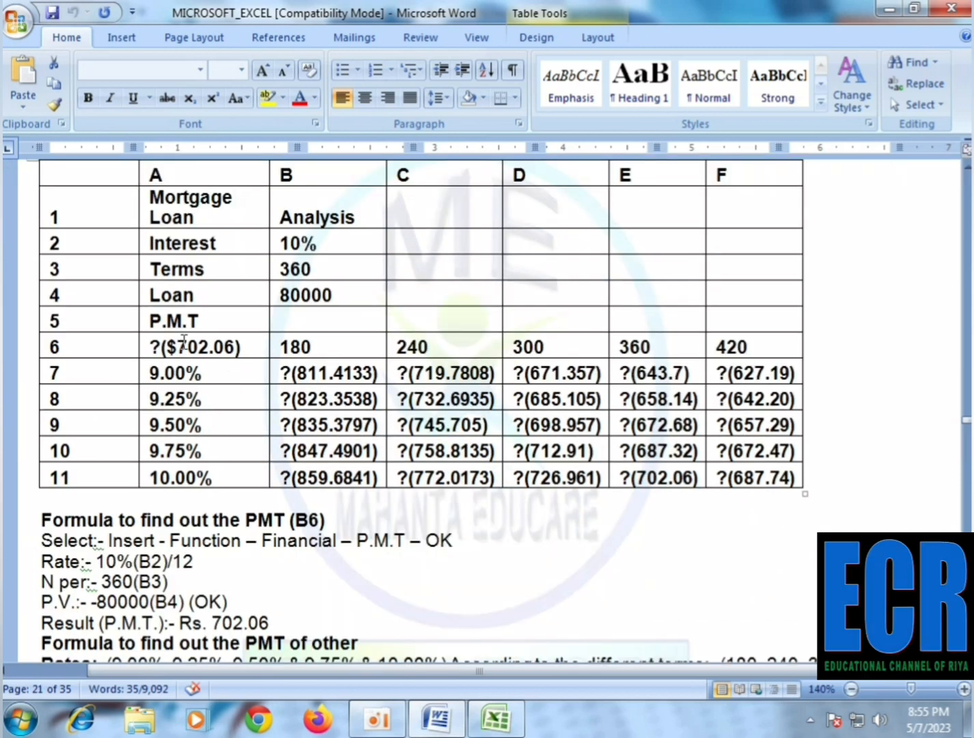
pyautogui.scroll(1, 273, 399)
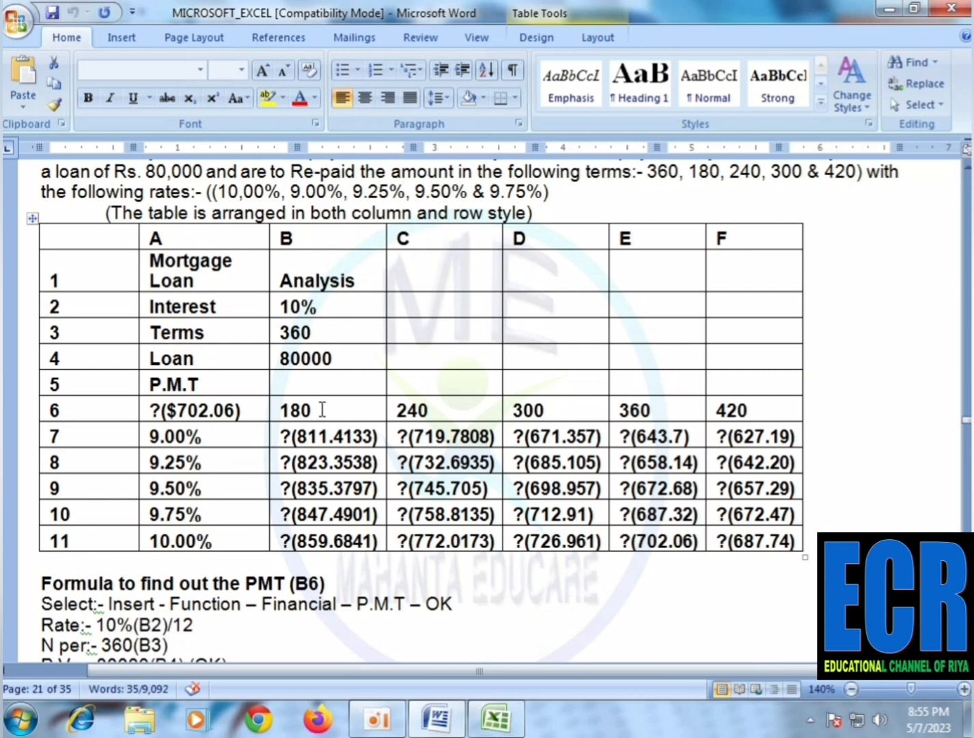
# Examine how the sample payments relate to the terms in row 6 and the interest rates in column A.
pyautogui.moveTo(322, 410); pyautogui.dragTo(762, 395)
pyautogui.moveTo(194, 430); pyautogui.dragTo(200, 542)
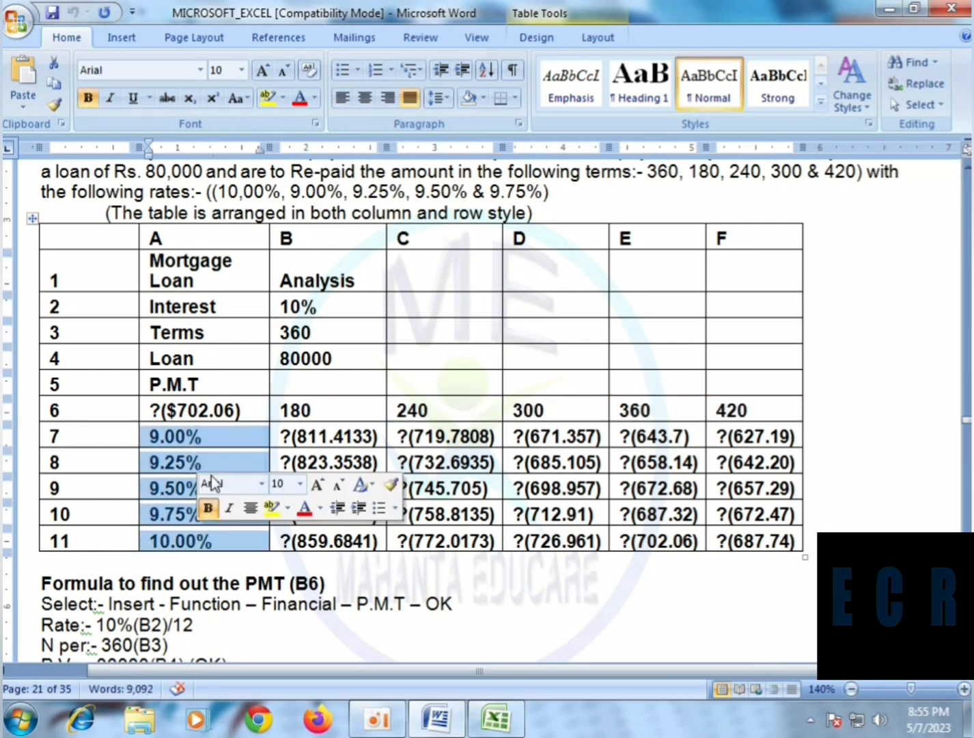
pyautogui.click(177, 437)
pyautogui.click(324, 409)
pyautogui.doubleClick(334, 409)
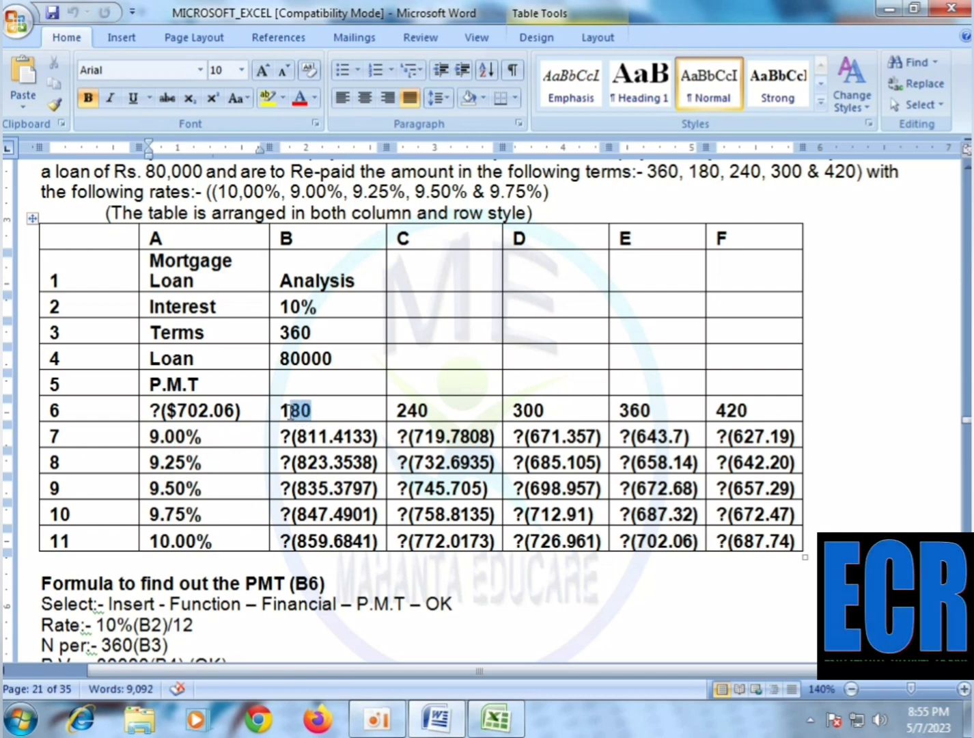
pyautogui.doubleClick(349, 437)
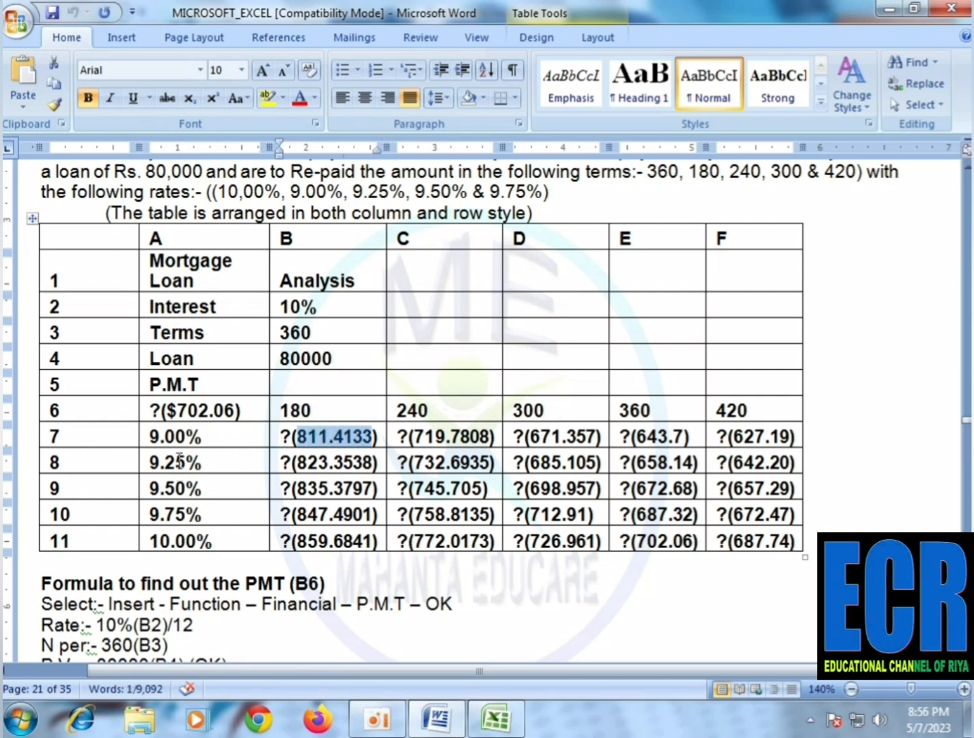
pyautogui.moveTo(207, 441); pyautogui.dragTo(205, 465)
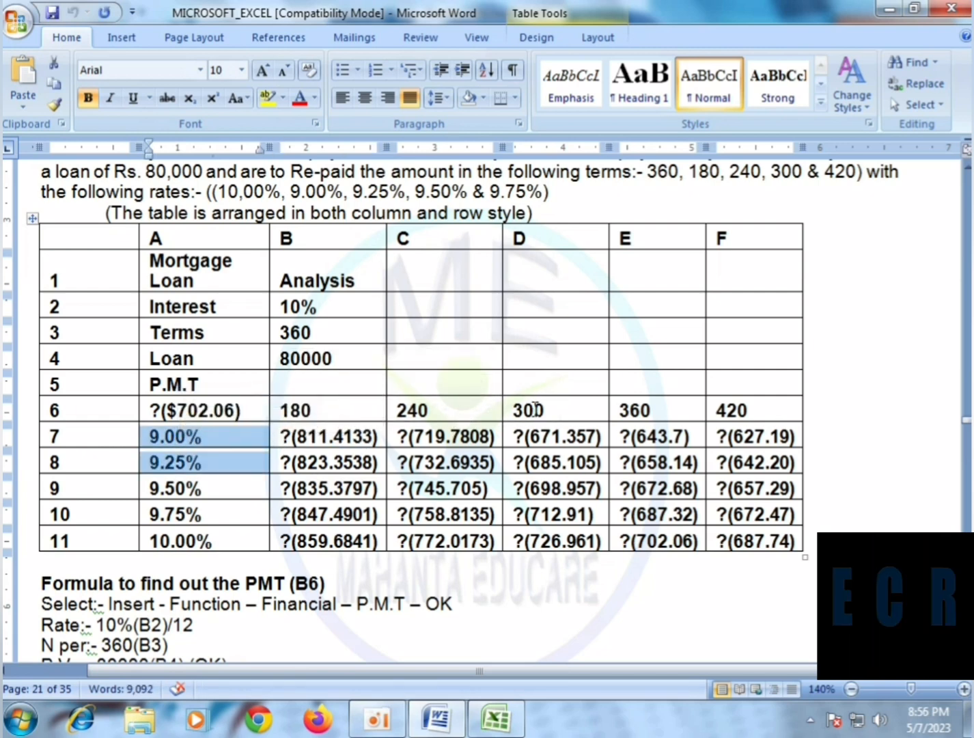
pyautogui.moveTo(537, 411); pyautogui.dragTo(561, 412)
pyautogui.doubleClick(564, 437)
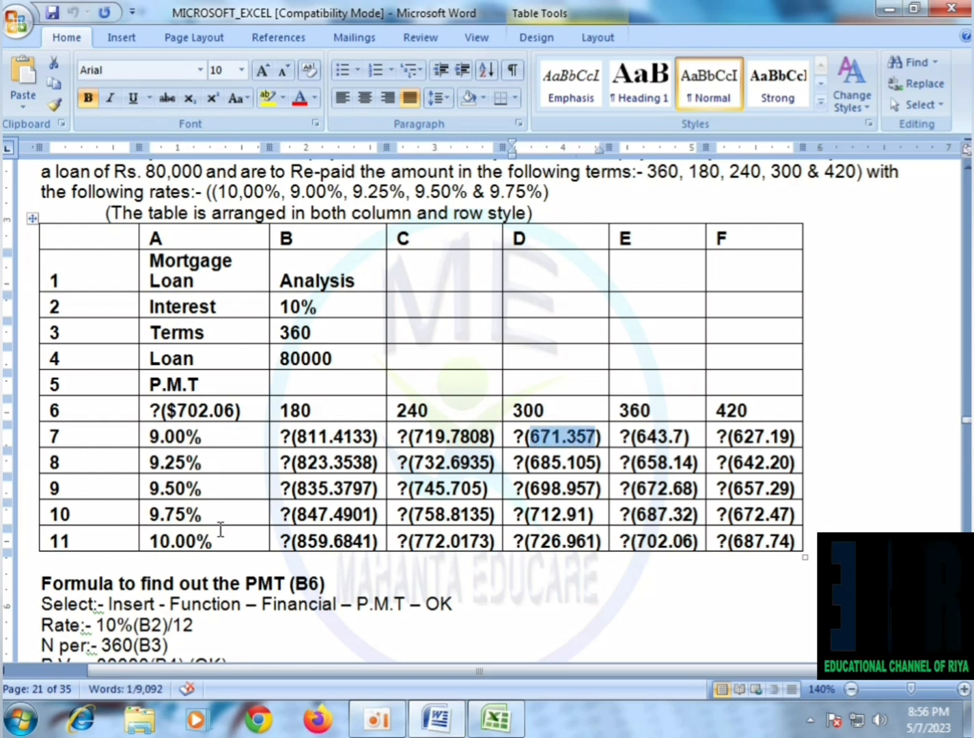
pyautogui.moveTo(163, 514); pyautogui.dragTo(203, 514)
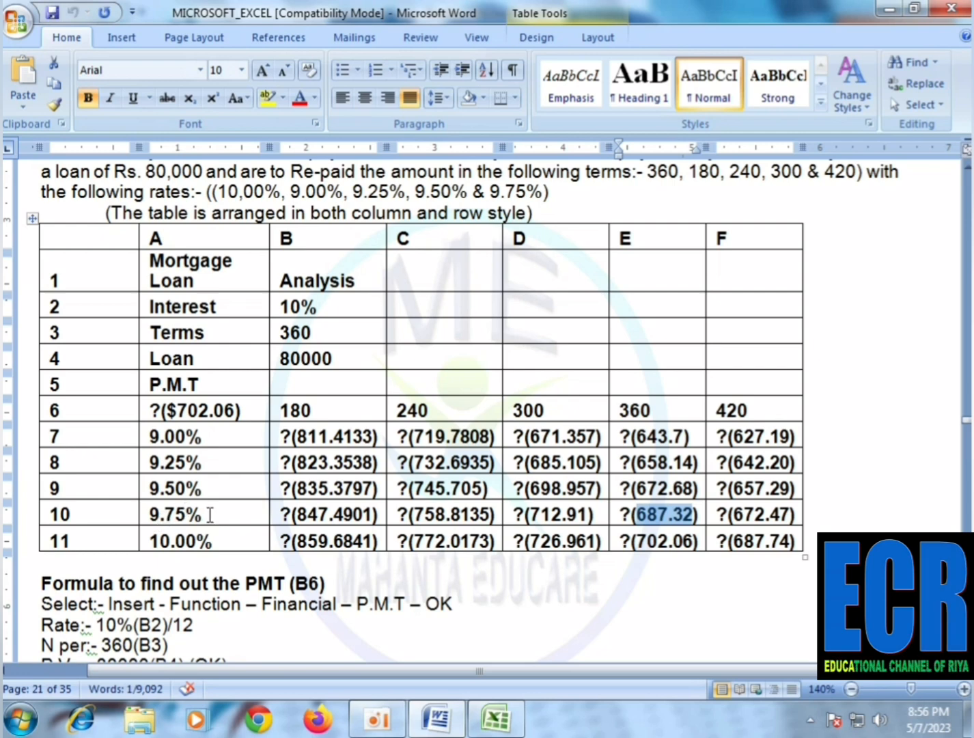
pyautogui.moveTo(210, 514); pyautogui.dragTo(201, 457)
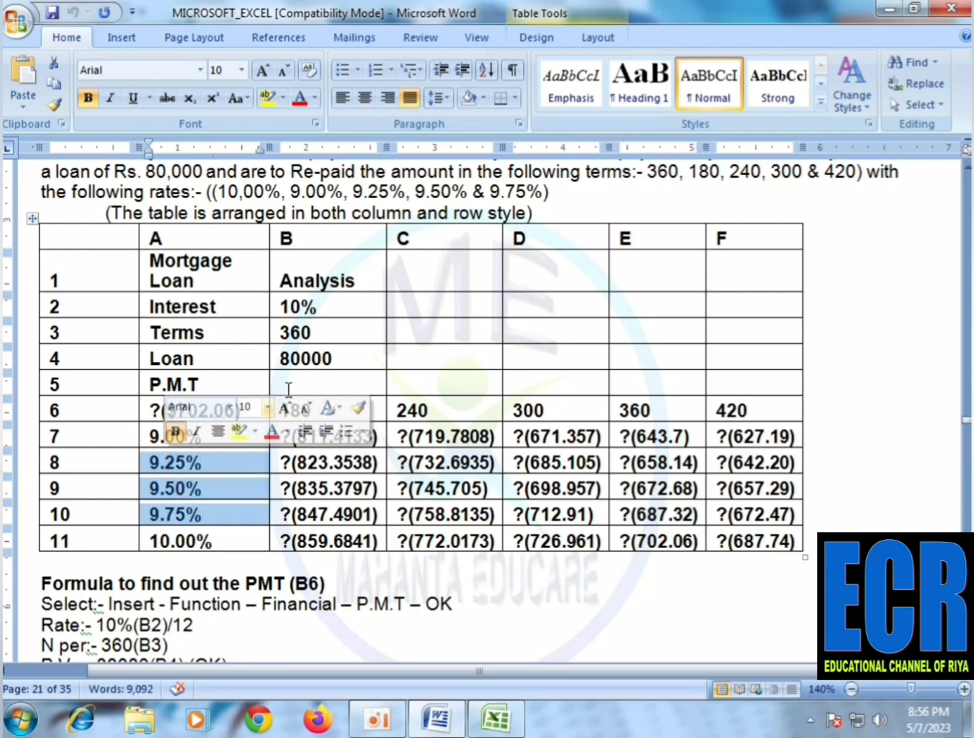
pyautogui.click(201, 515)
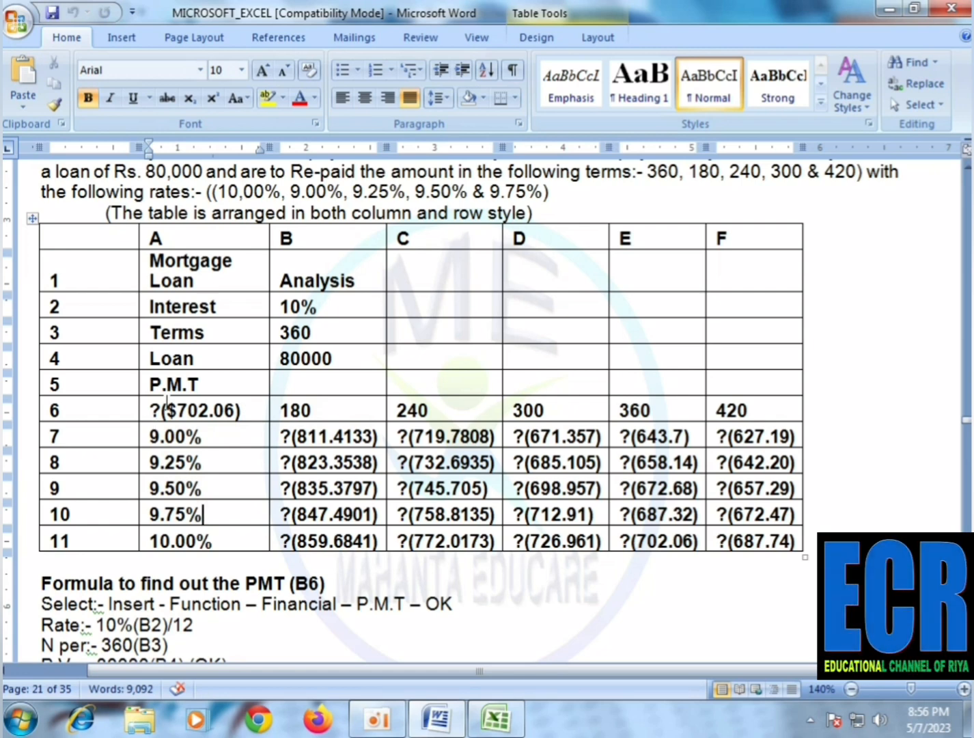
# Review the base interest, terms and loan values in column B alongside the alternative terms in row 6.
pyautogui.moveTo(311, 310); pyautogui.dragTo(311, 358)
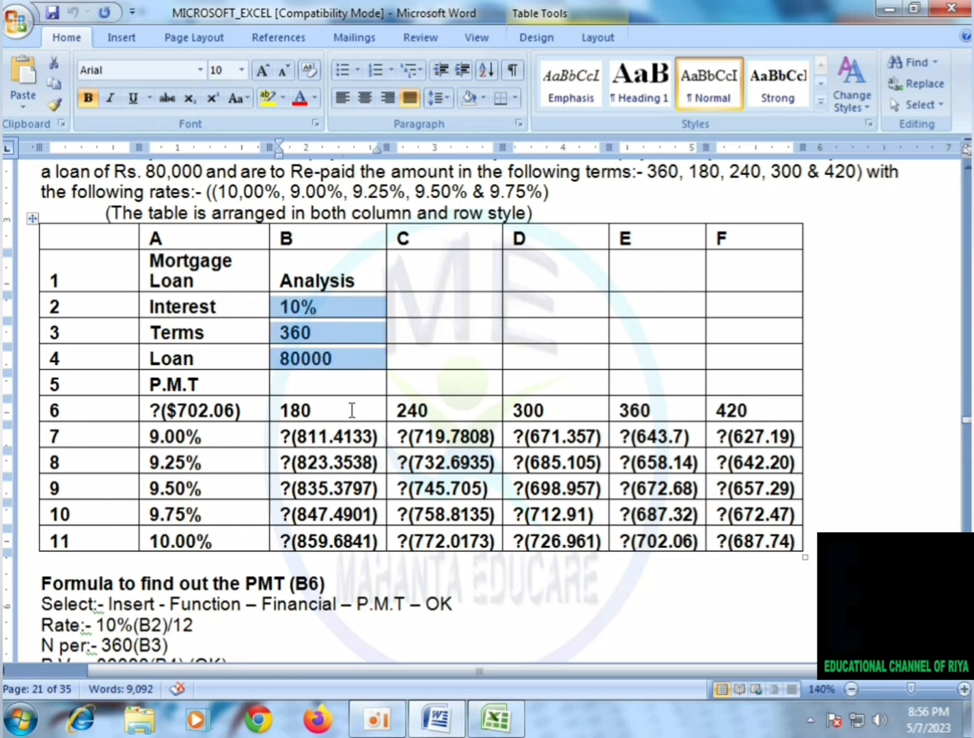
pyautogui.moveTo(354, 409); pyautogui.dragTo(691, 409)
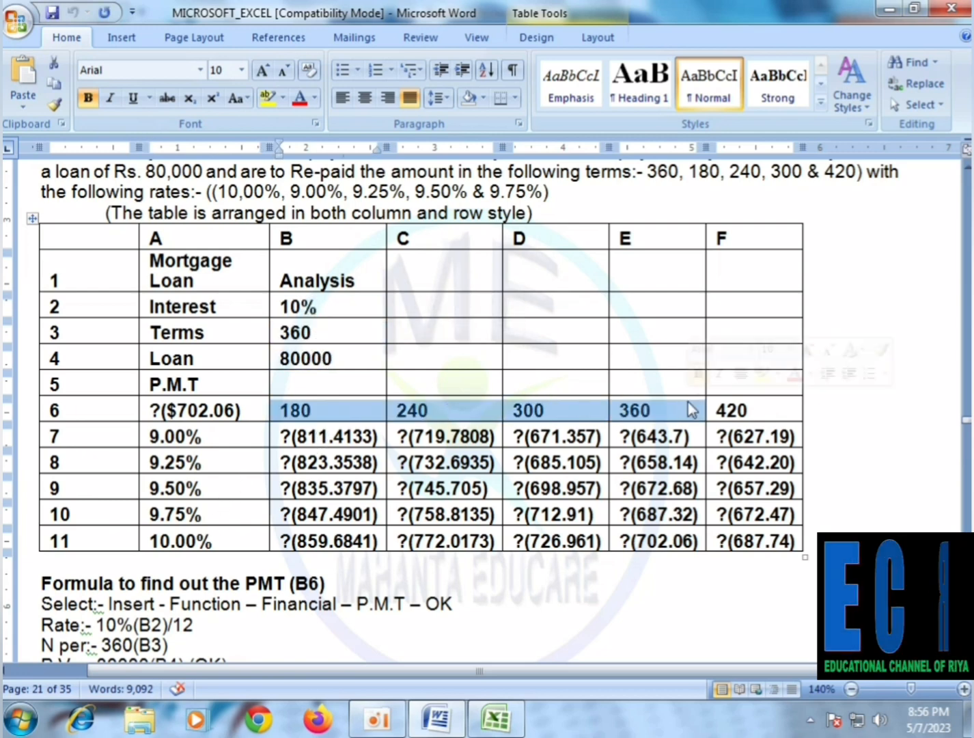
pyautogui.click(505, 496)
pyautogui.click(543, 489)
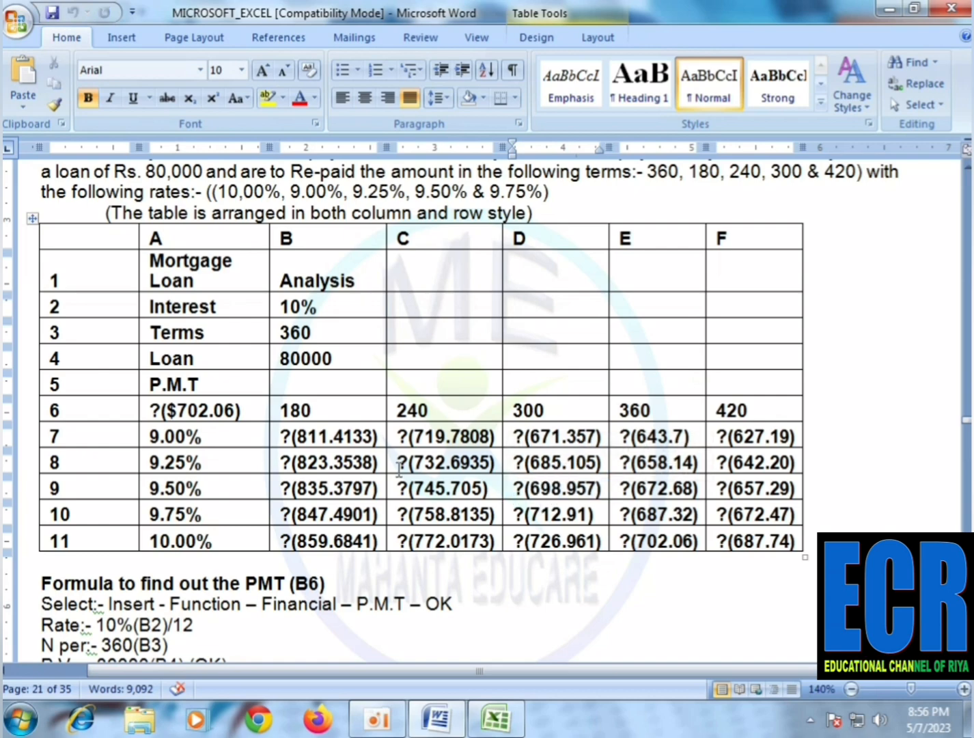
# Copy the whole two-variable mortgage table from the Word notes and paste it into the Excel sheet at C44.
pyautogui.click(32, 218)
pyautogui.hotkey('ctrl', 'c')
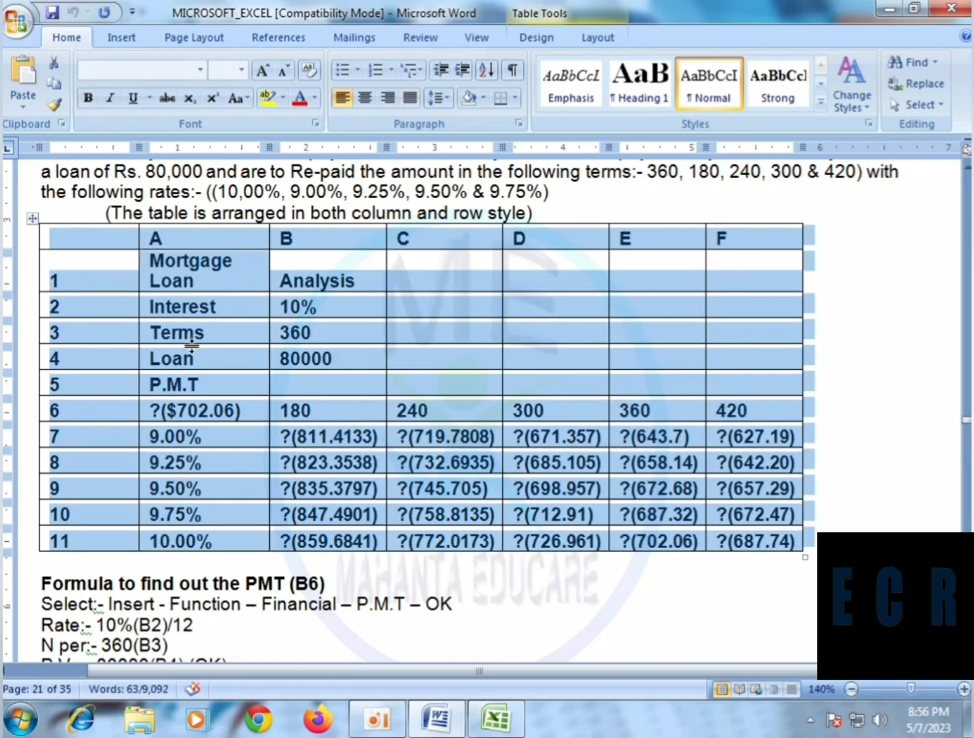
pyautogui.click(501, 726)
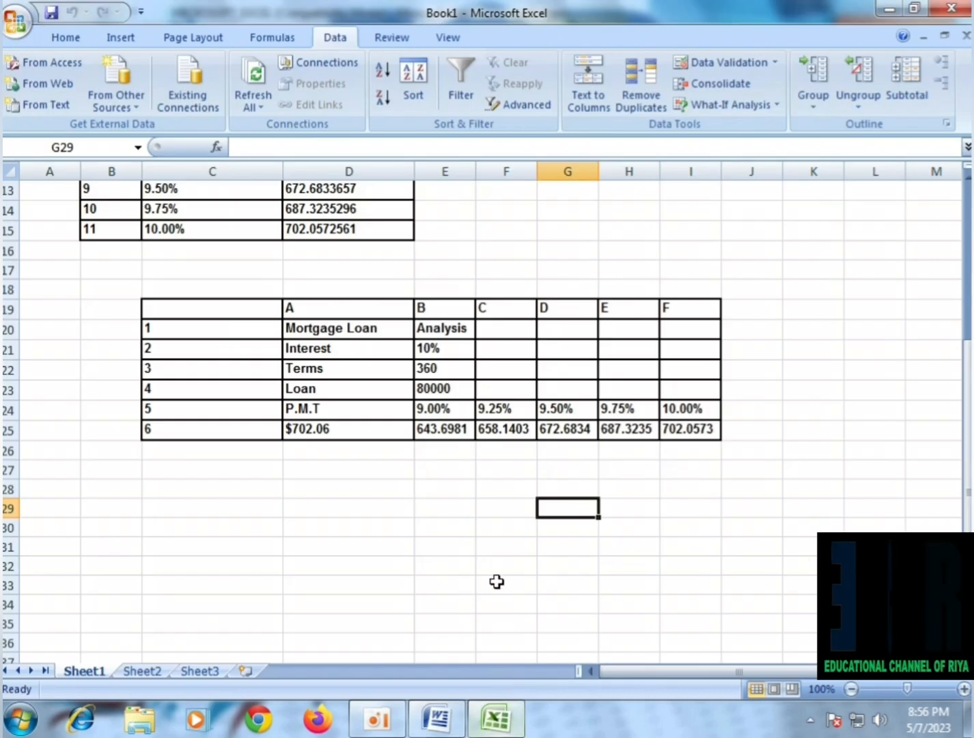
pyautogui.scroll(-9, 444, 559)
pyautogui.click(182, 273)
pyautogui.hotkey('ctrl', 'v')
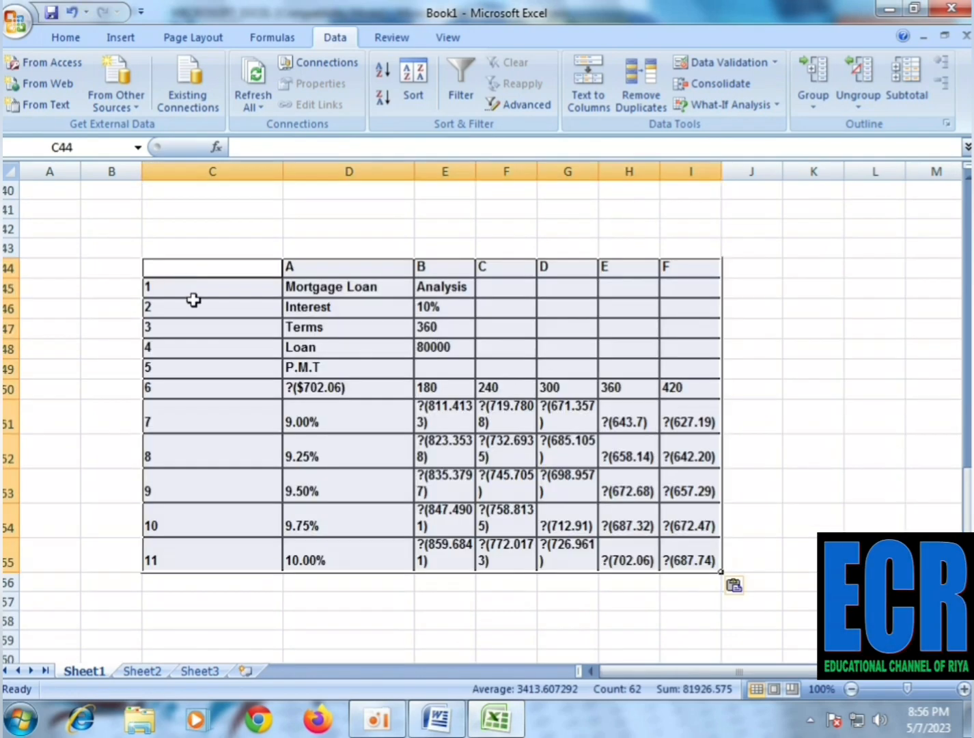
# Clear the sample payments in E51:I55 of the pasted table.
pyautogui.click(645, 519)
pyautogui.moveTo(465, 419); pyautogui.dragTo(704, 557)
pyautogui.press('Delete')
pyautogui.click(624, 518)
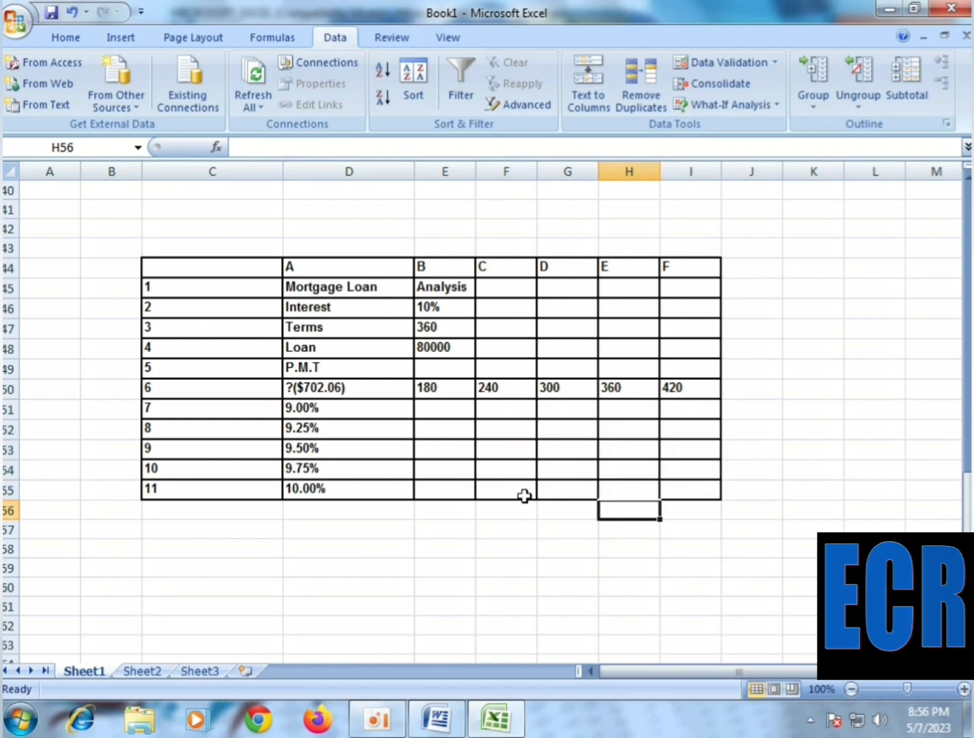
# Clear the sample payment text from cell D50, where the terms row meets the interest rate column.
pyautogui.click(322, 388)
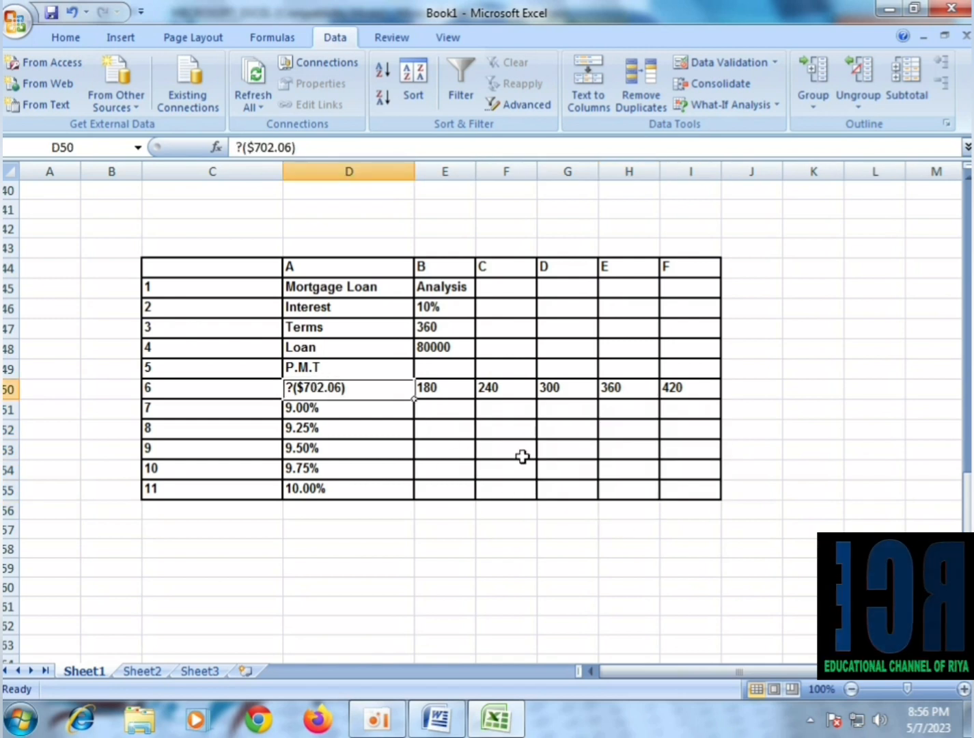
pyautogui.click(564, 566)
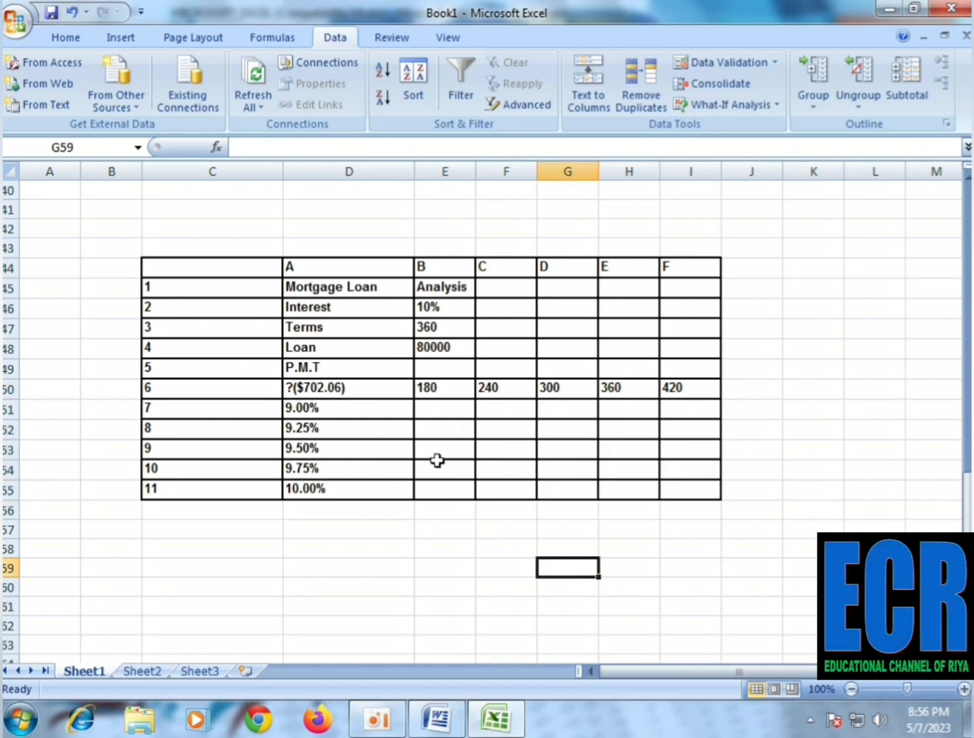
pyautogui.click(344, 410)
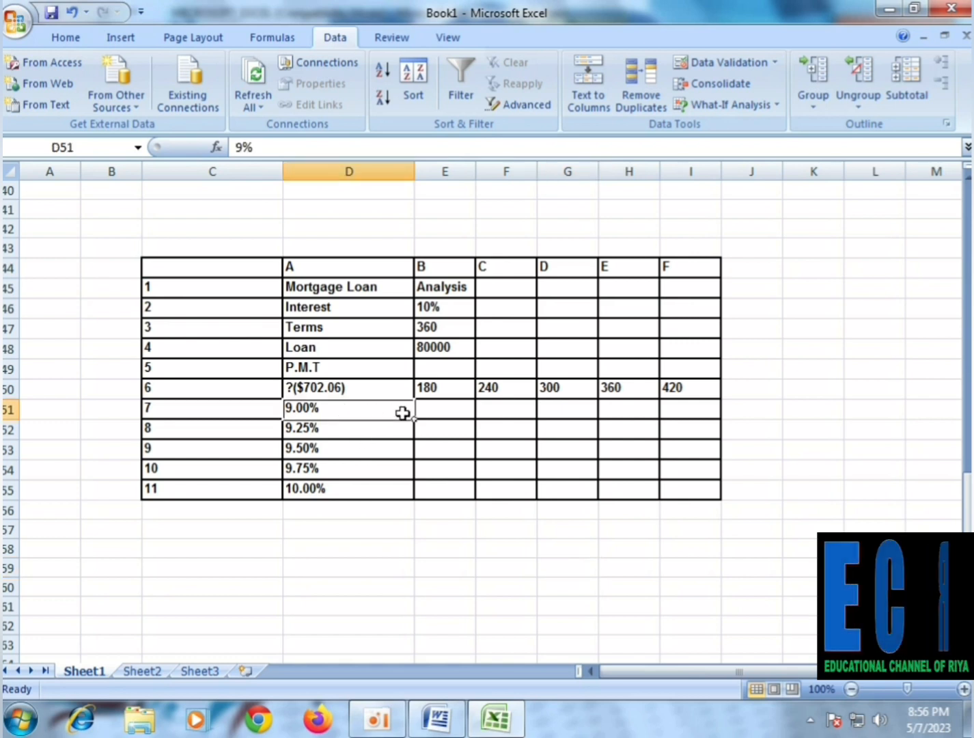
pyautogui.click(304, 388)
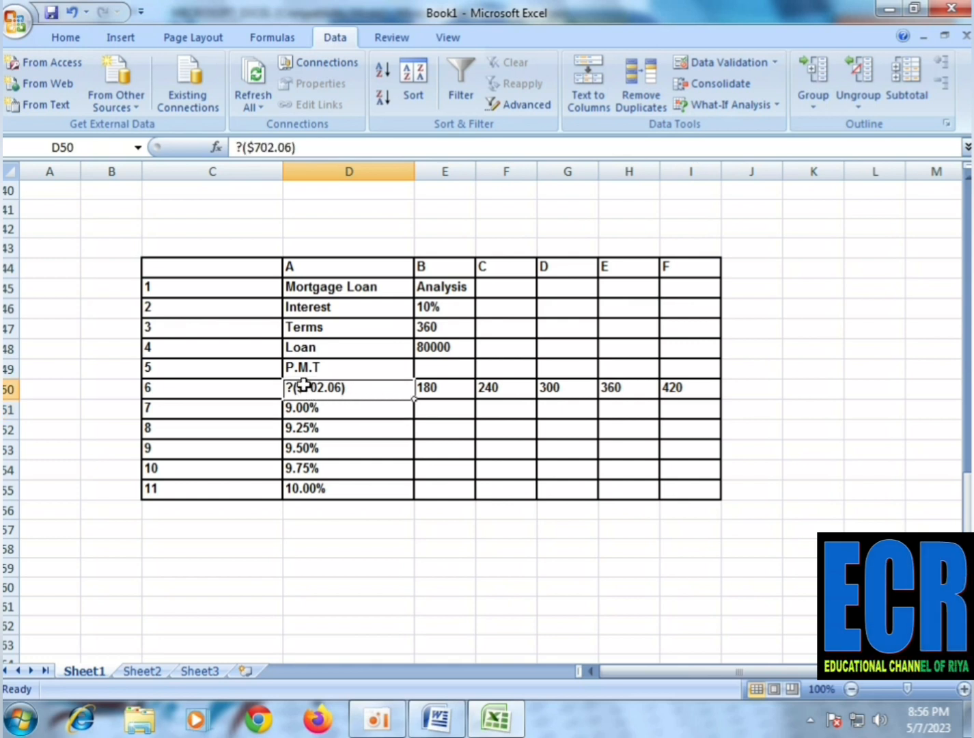
pyautogui.click(448, 364)
pyautogui.click(305, 388)
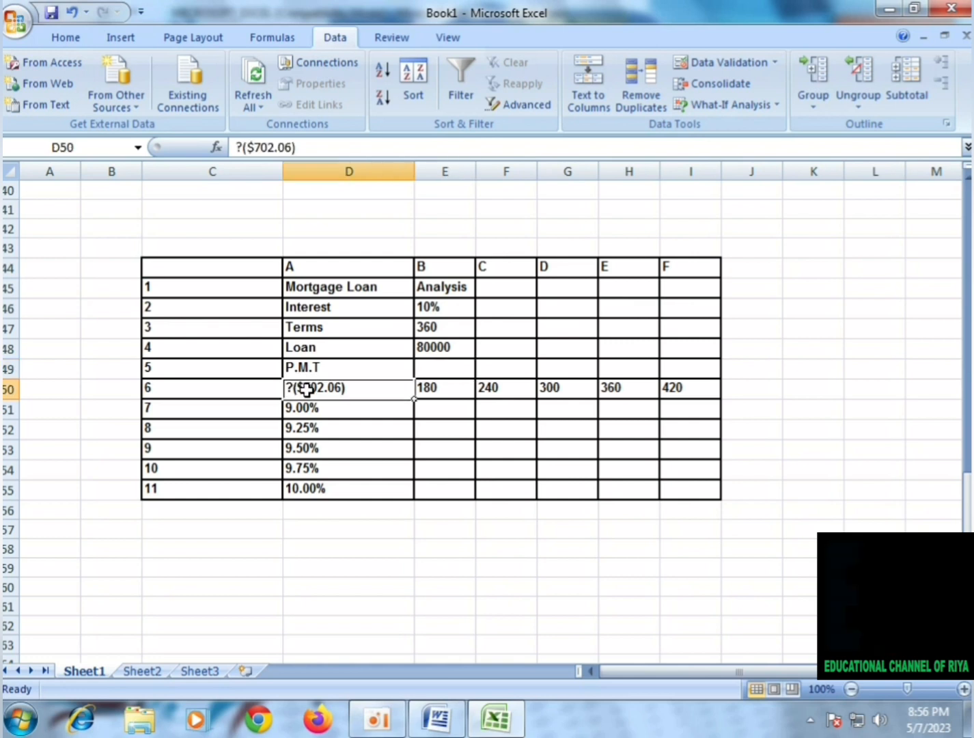
pyautogui.press('Delete')
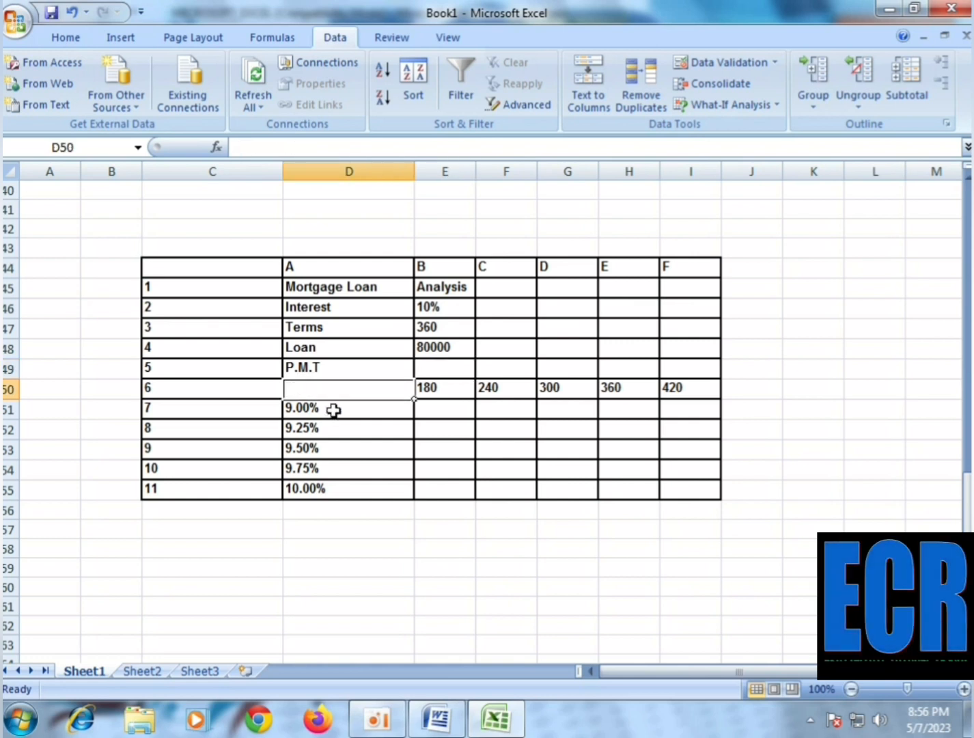
# Examine the position of payment cell D50 relative to the terms, the rates and the empty payment grid.
pyautogui.click(367, 503)
pyautogui.click(337, 384)
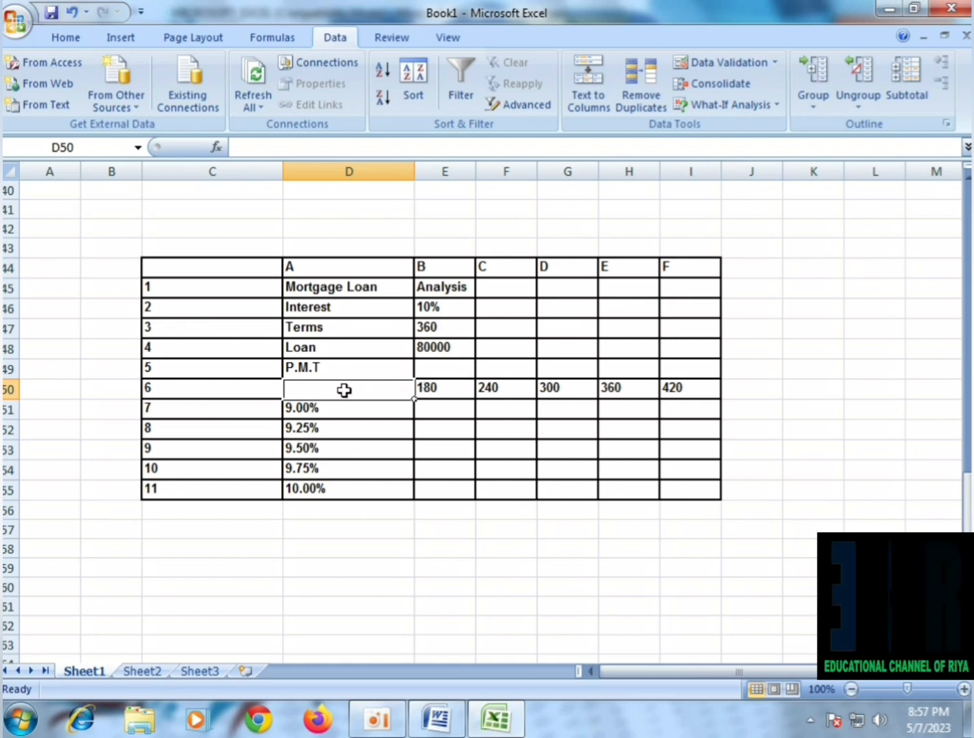
pyautogui.click(465, 621)
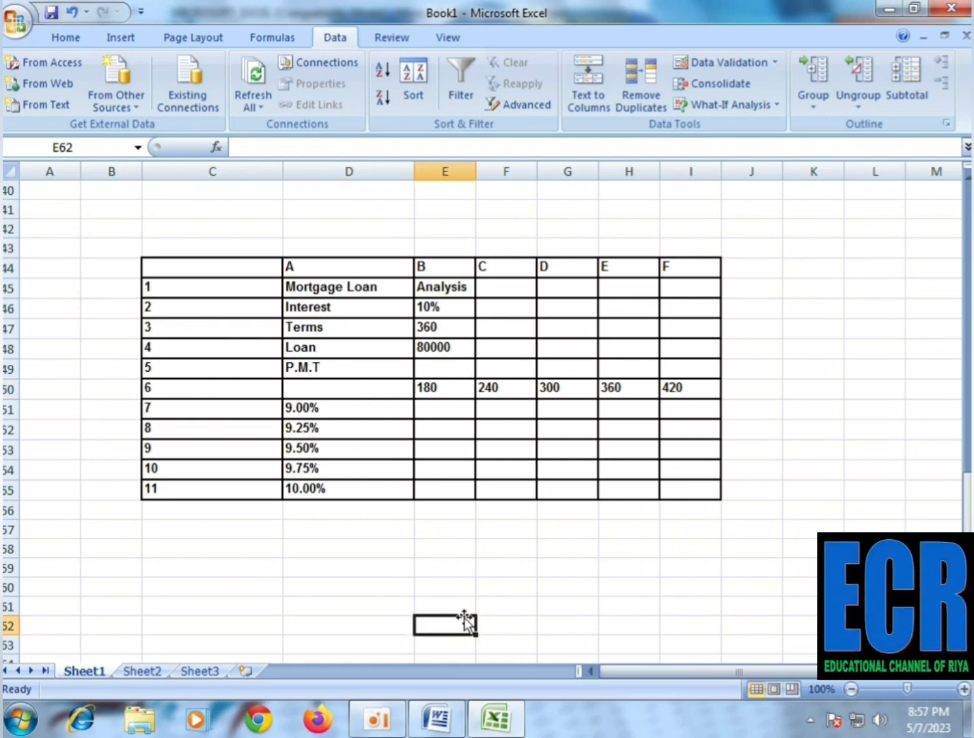
pyautogui.moveTo(360, 393); pyautogui.dragTo(710, 497)
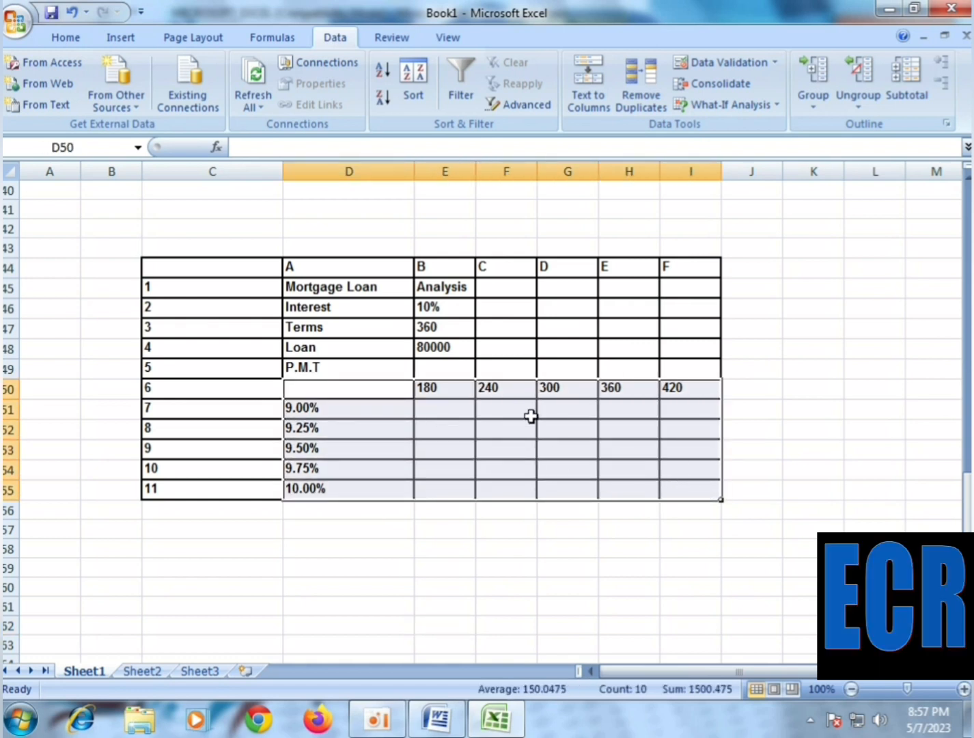
pyautogui.click(318, 383)
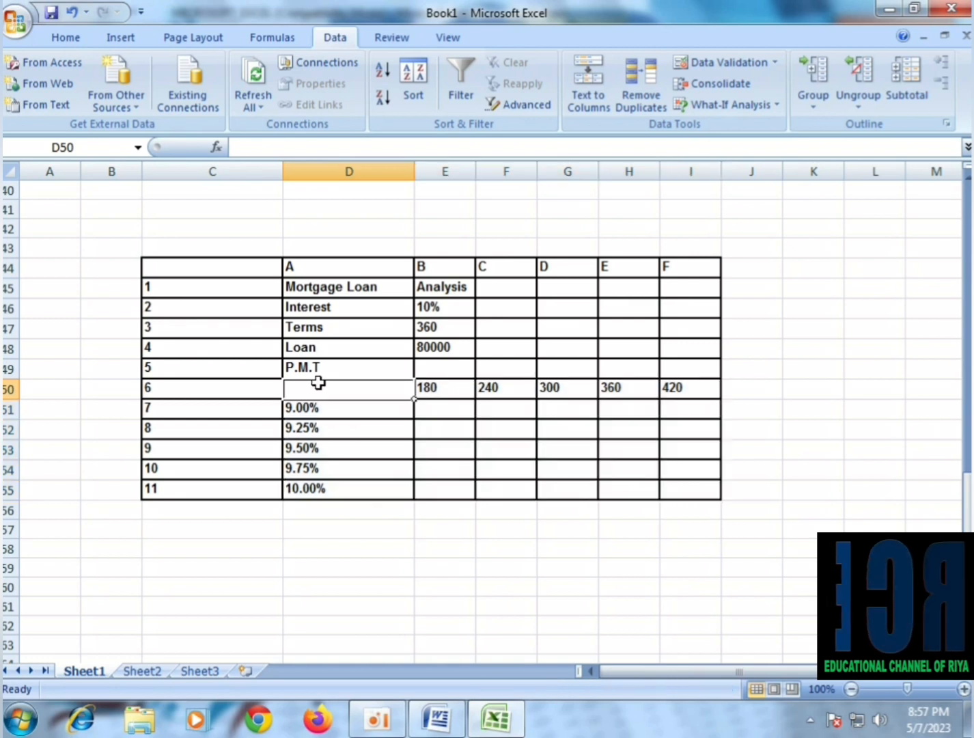
pyautogui.click(434, 371)
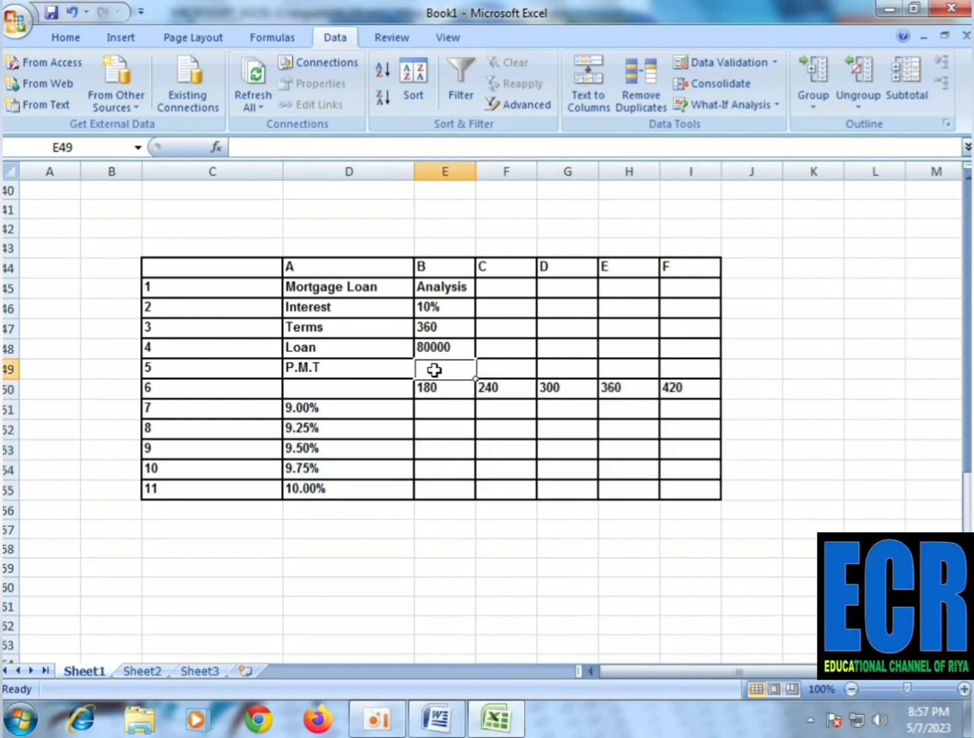
pyautogui.moveTo(434, 370); pyautogui.dragTo(706, 498)
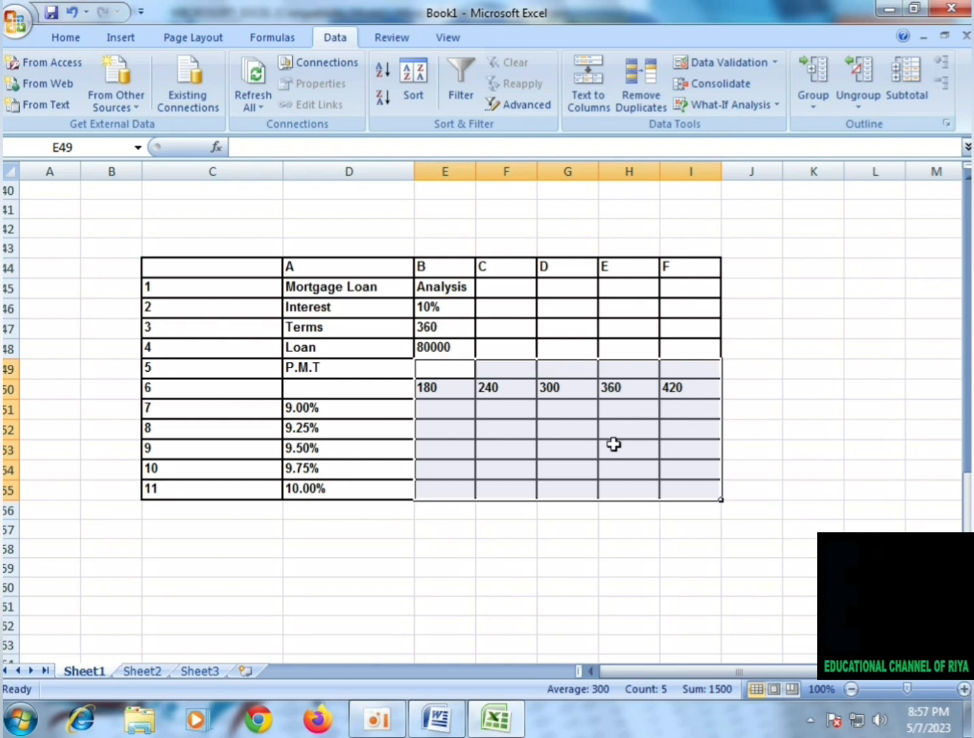
pyautogui.click(580, 445)
# Insert the financial PMT function in D50 with Rate E46/12, Nper E47 and Pv -E48.
pyautogui.click(330, 391)
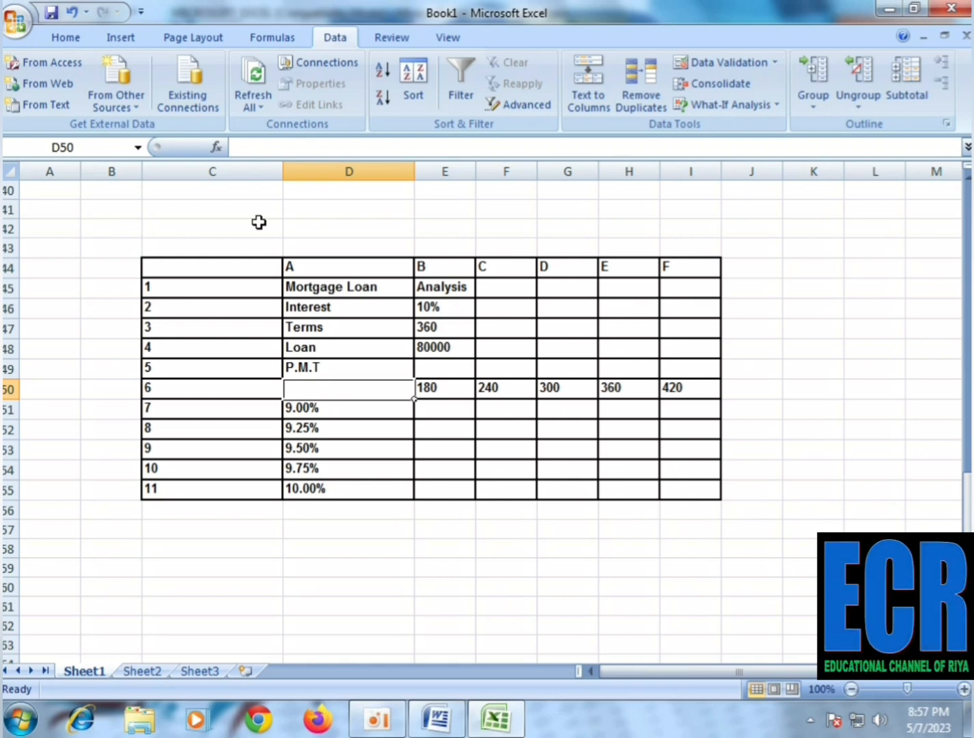
pyautogui.click(217, 147)
pyautogui.click(609, 525)
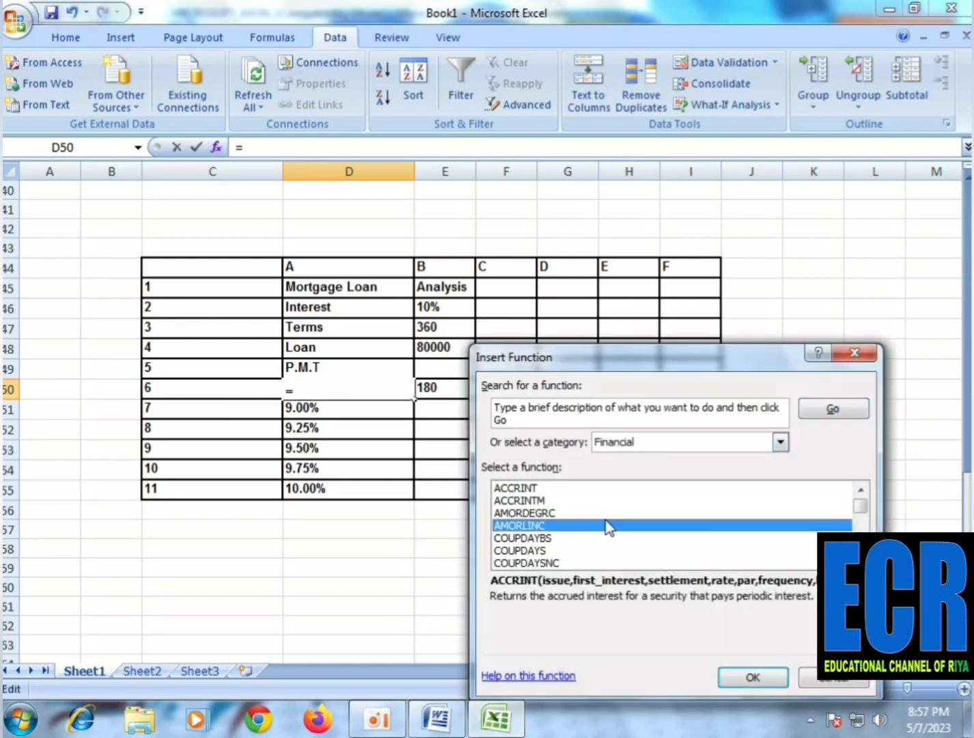
pyautogui.press('p')
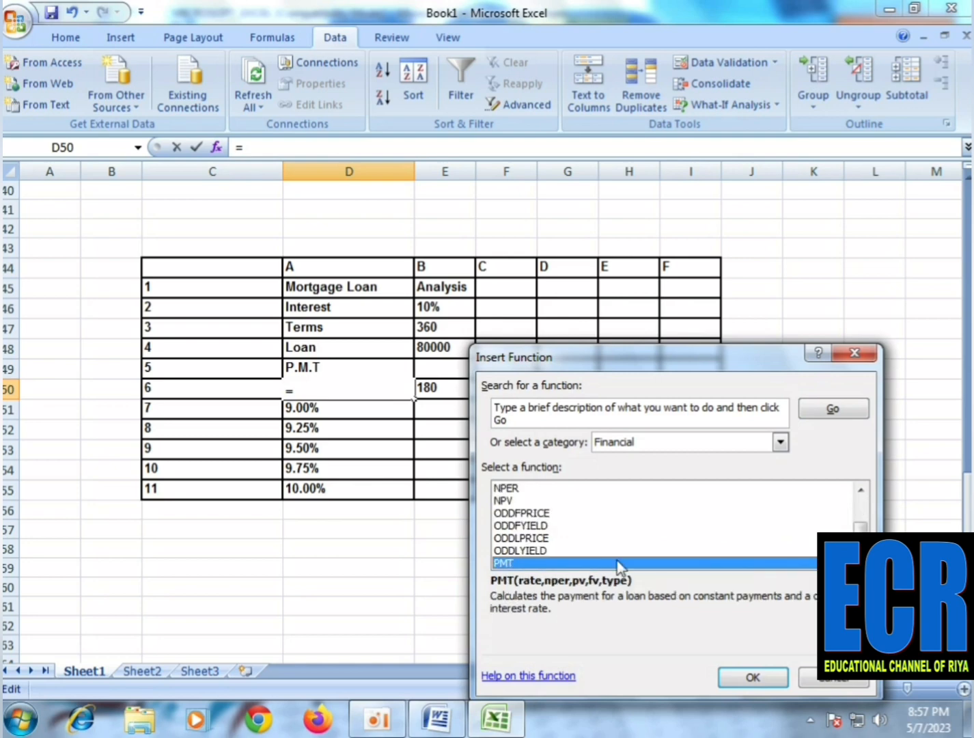
pyautogui.click(754, 676)
pyautogui.click(432, 307)
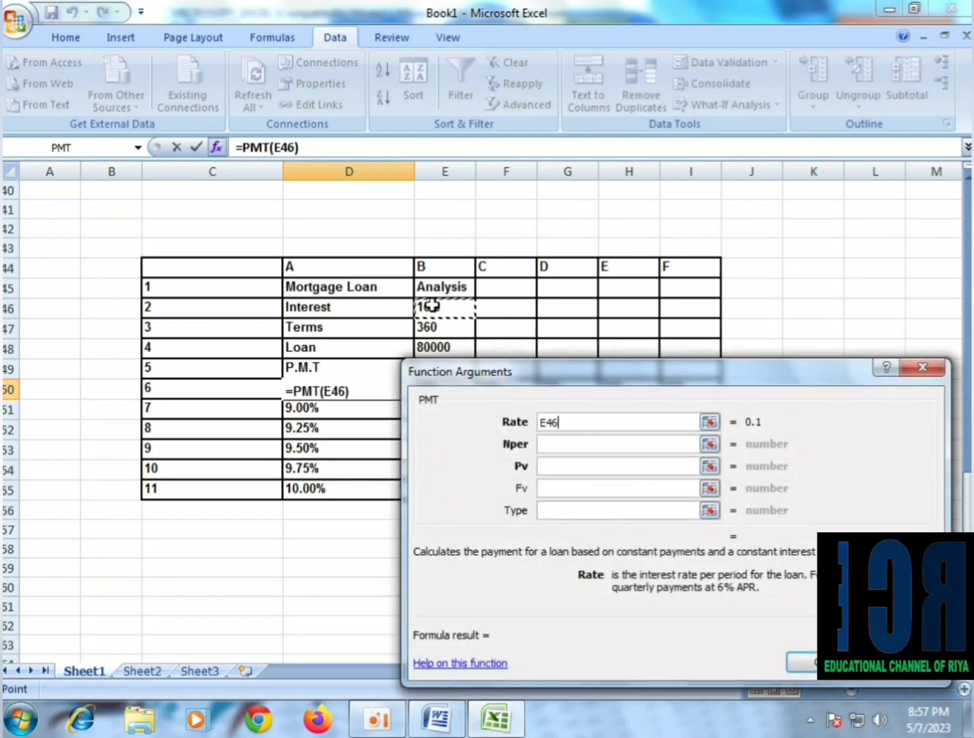
pyautogui.write('/12')
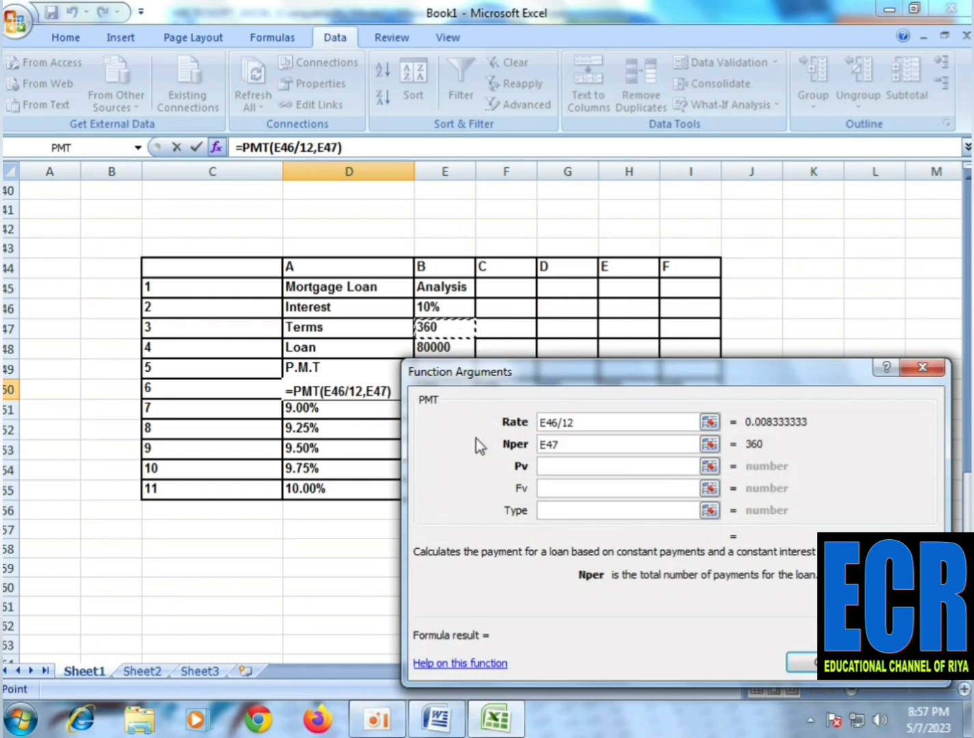
pyautogui.click(561, 465)
pyautogui.write('-')
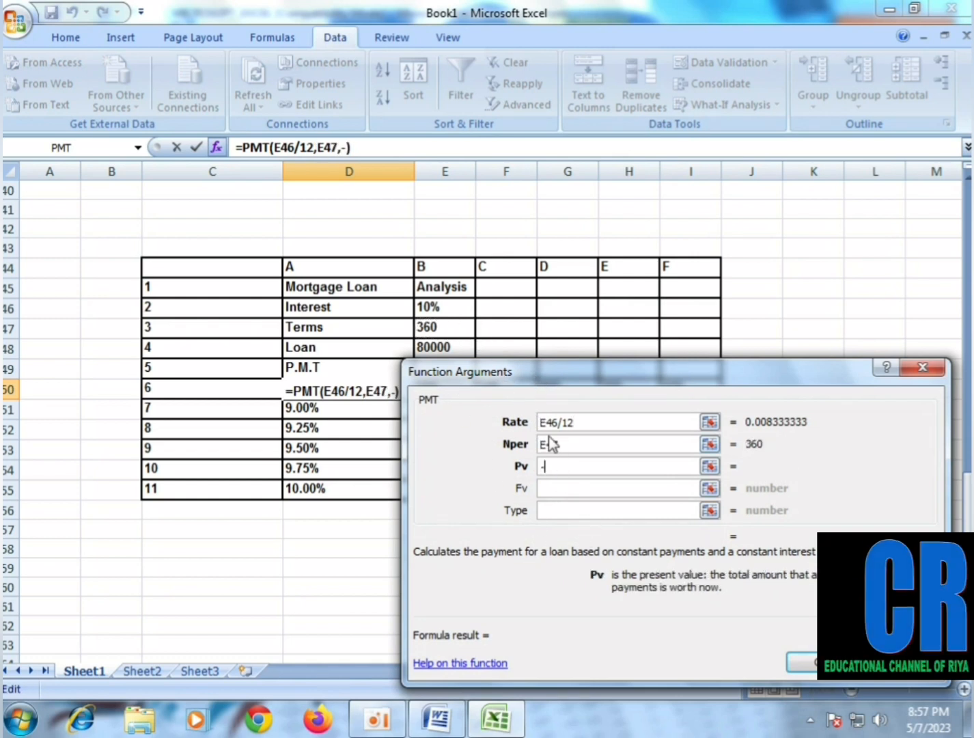
pyautogui.click(478, 348)
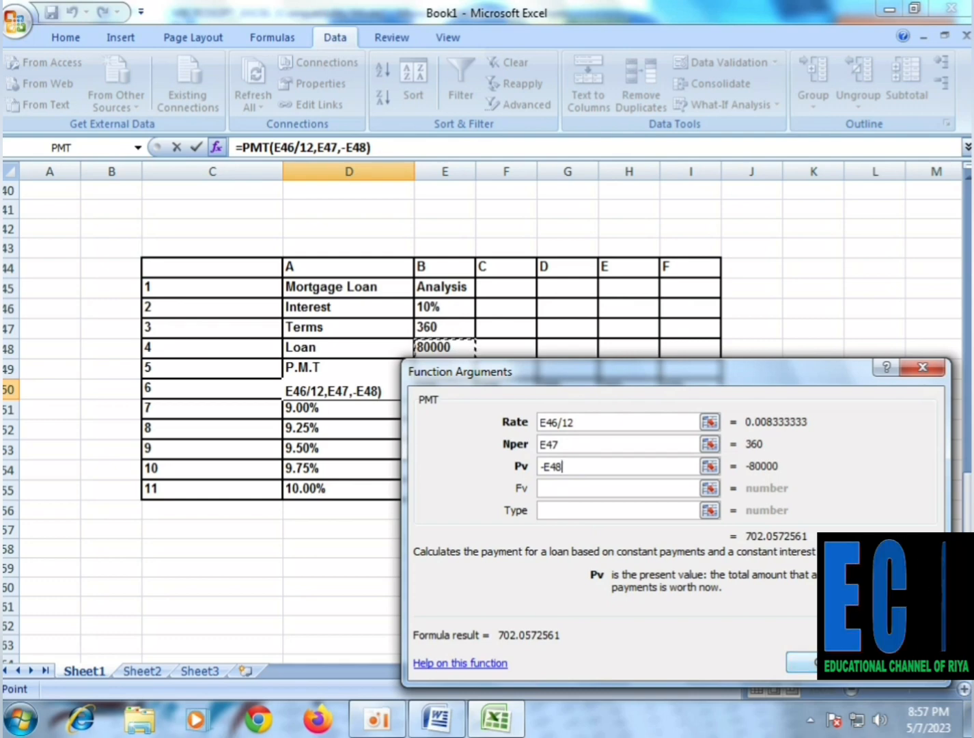
pyautogui.press('Return')
# Open the What-If Data Table settings for D50:I55 and move the dialog clear of the table.
pyautogui.moveTo(313, 394); pyautogui.dragTo(697, 496)
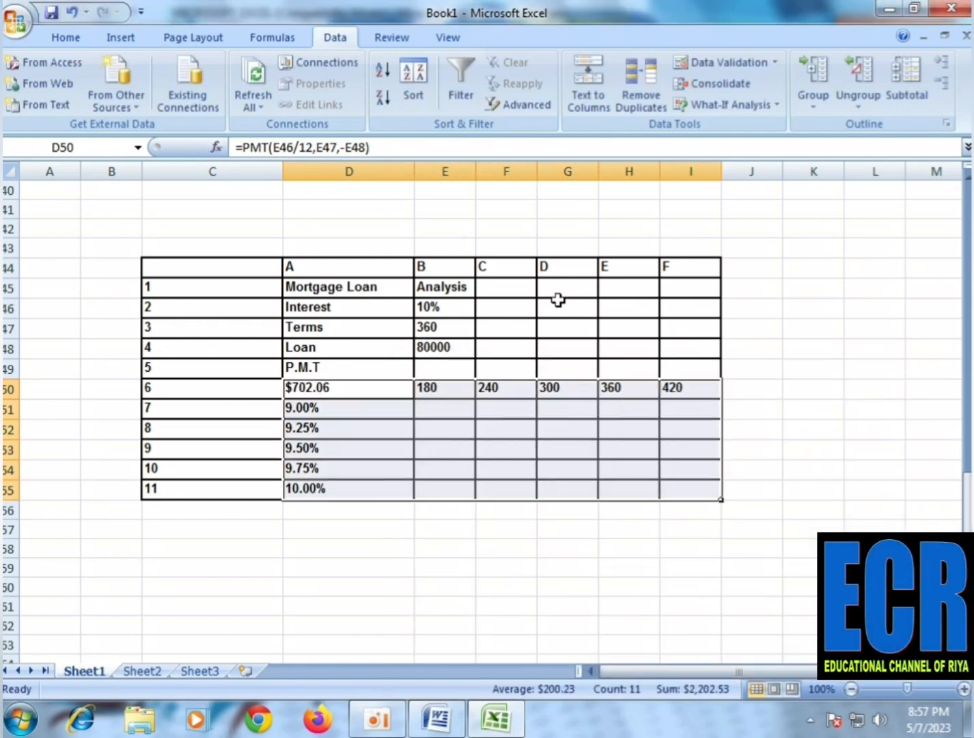
pyautogui.click(727, 105)
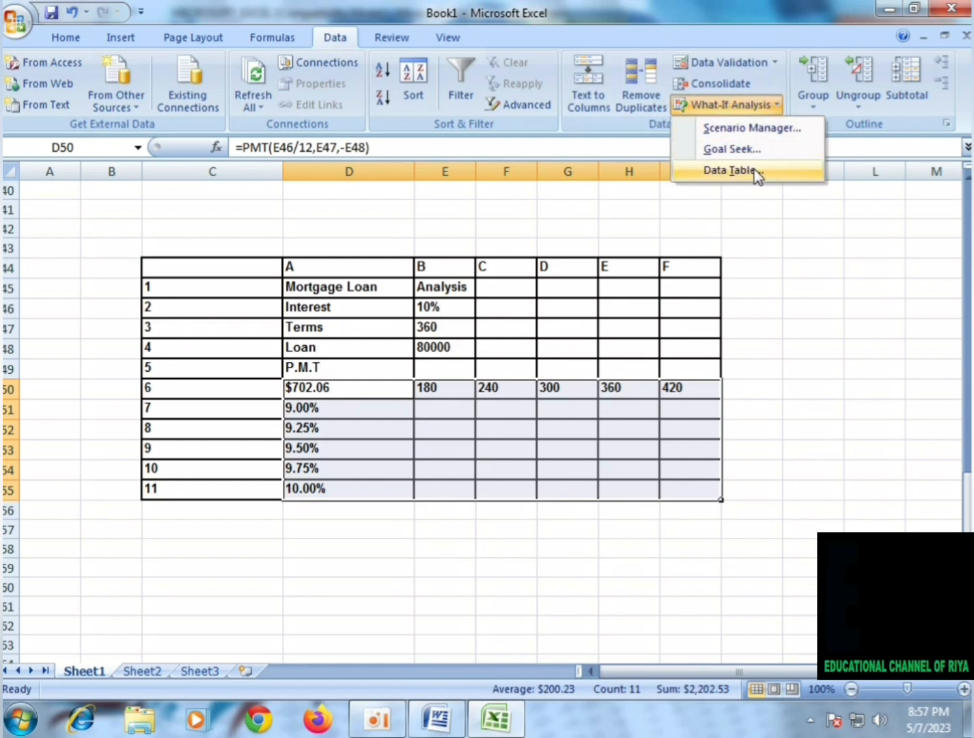
pyautogui.click(754, 171)
pyautogui.moveTo(629, 483); pyautogui.dragTo(680, 475)
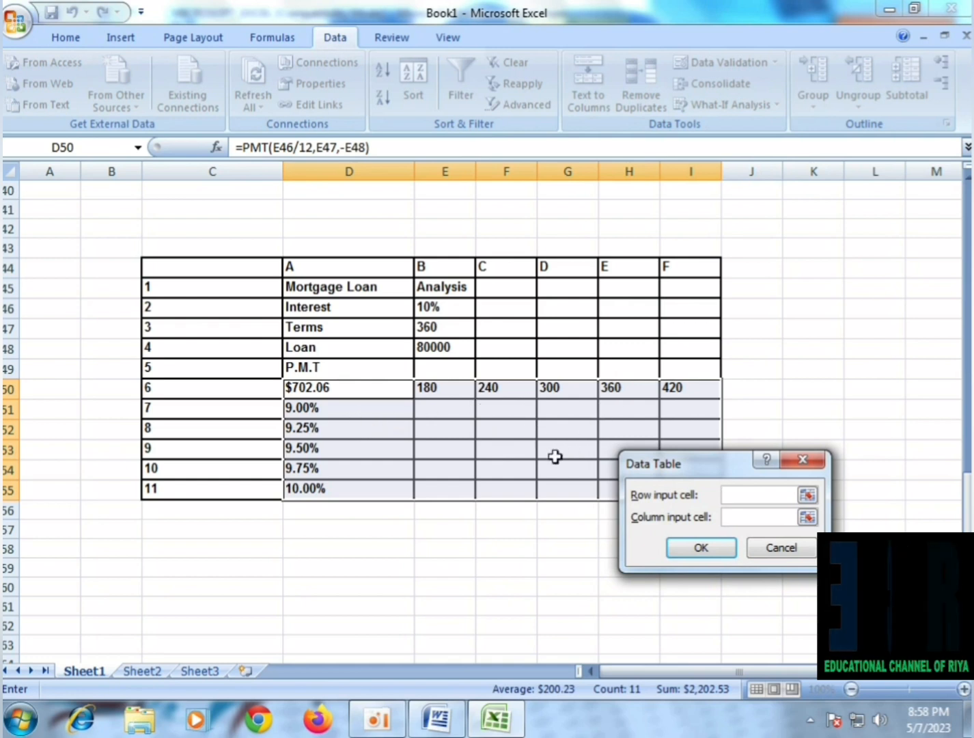
pyautogui.moveTo(711, 470); pyautogui.dragTo(817, 370)
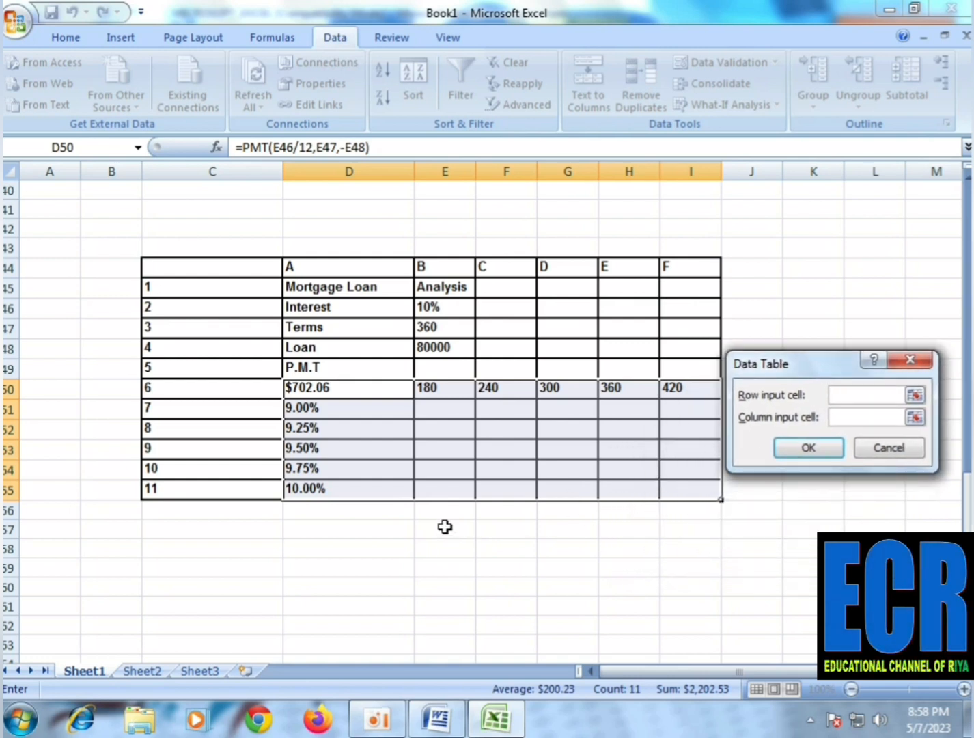
pyautogui.click(7, 409)
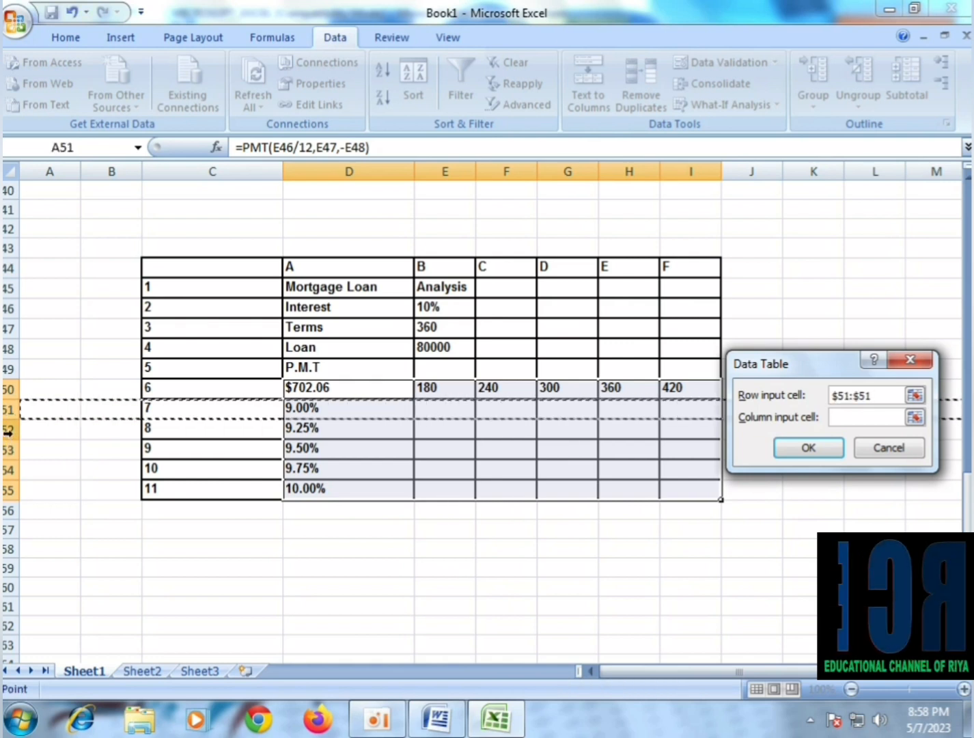
pyautogui.press('BackSpace')
pyautogui.press('BackSpace')
pyautogui.press('BackSpace')
pyautogui.press('BackSpace')
pyautogui.press('BackSpace')
pyautogui.press('BackSpace')
pyautogui.press('BackSpace')
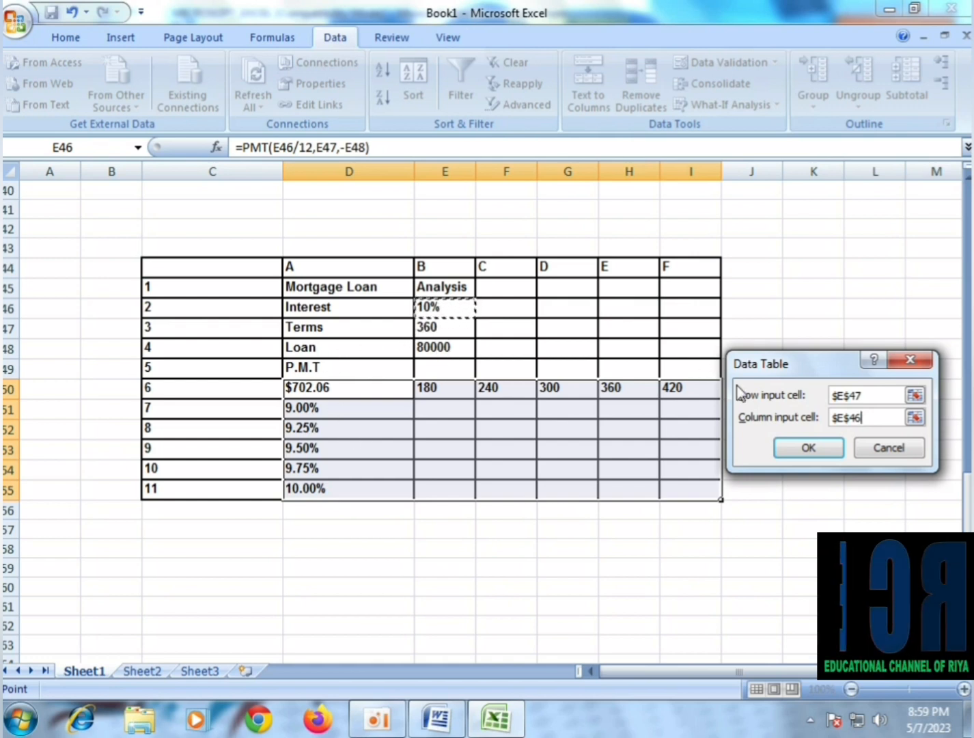
# Create the two-variable data table with row input cell $E$47 and column input cell $E$46.
pyautogui.click(809, 459)
pyautogui.click(674, 573)
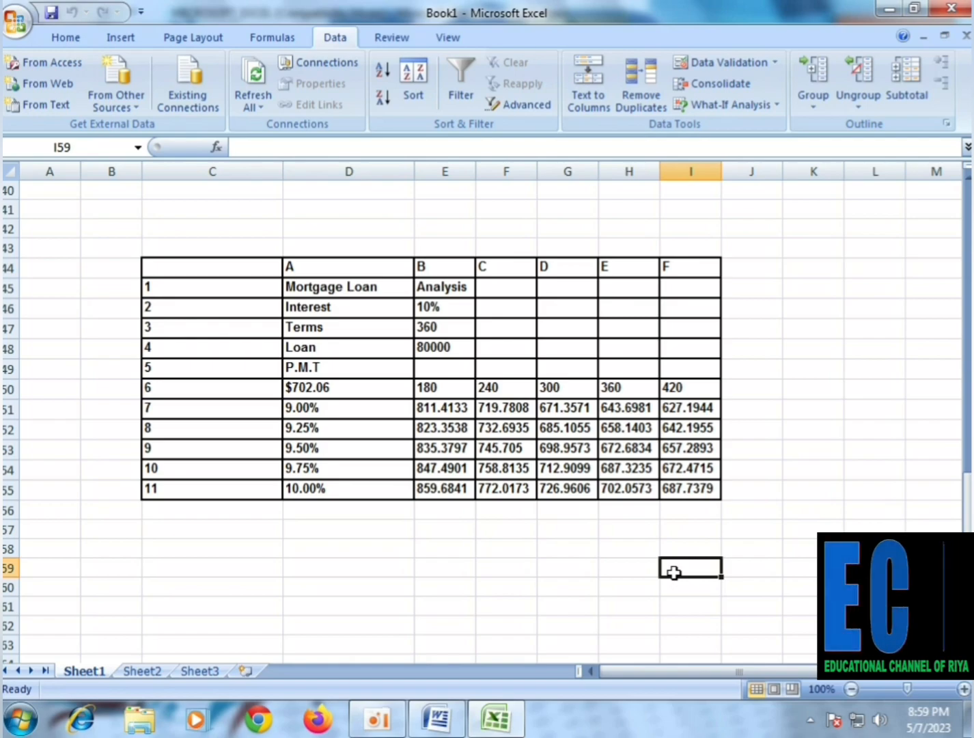
pyautogui.click(441, 557)
# Switch to the Word notes and review the two-variable table, its PMT formula and the data table instructions.
pyautogui.click(437, 718)
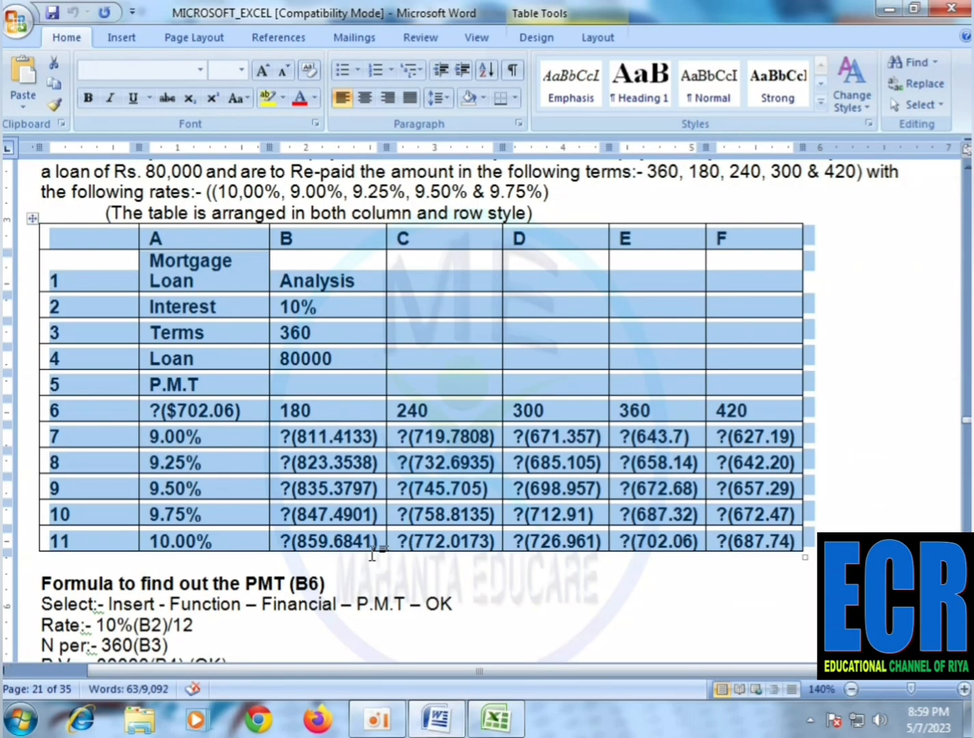
pyautogui.scroll(-3, 411, 546)
pyautogui.scroll(8, 368, 540)
pyautogui.scroll(-10, 368, 540)
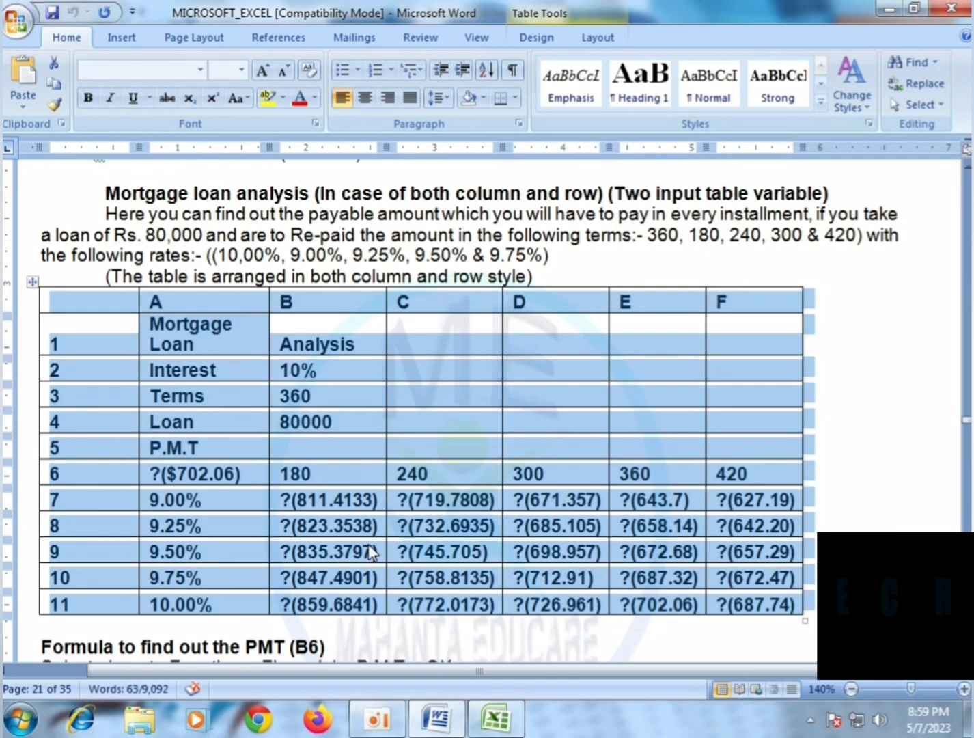
pyautogui.scroll(4, 370, 545)
pyautogui.scroll(-2, 370, 545)
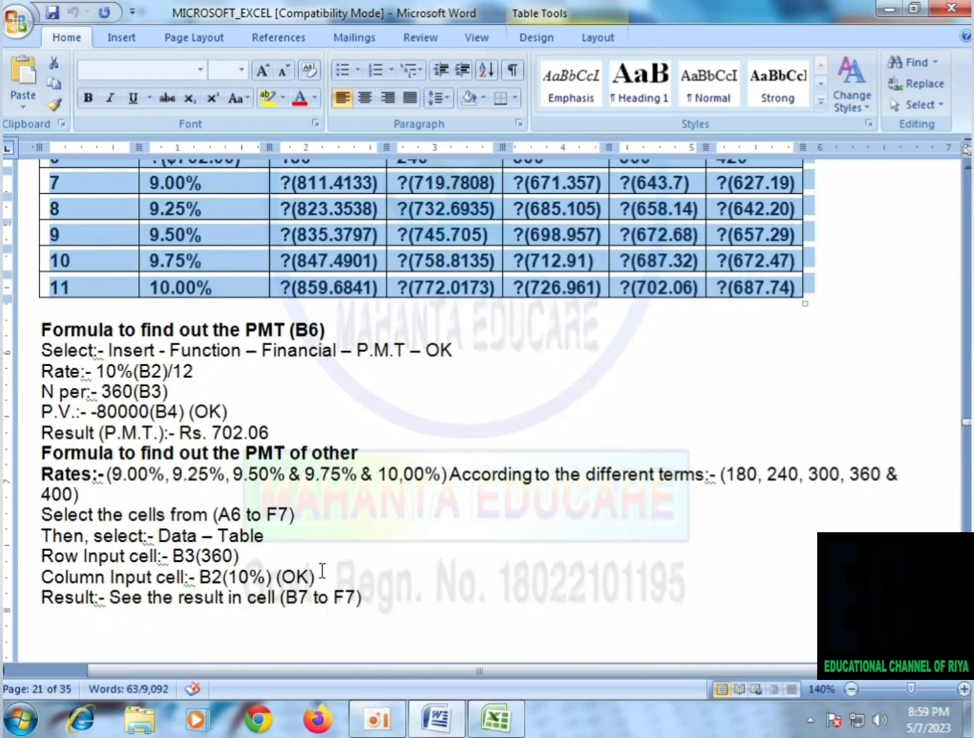
pyautogui.click(435, 608)
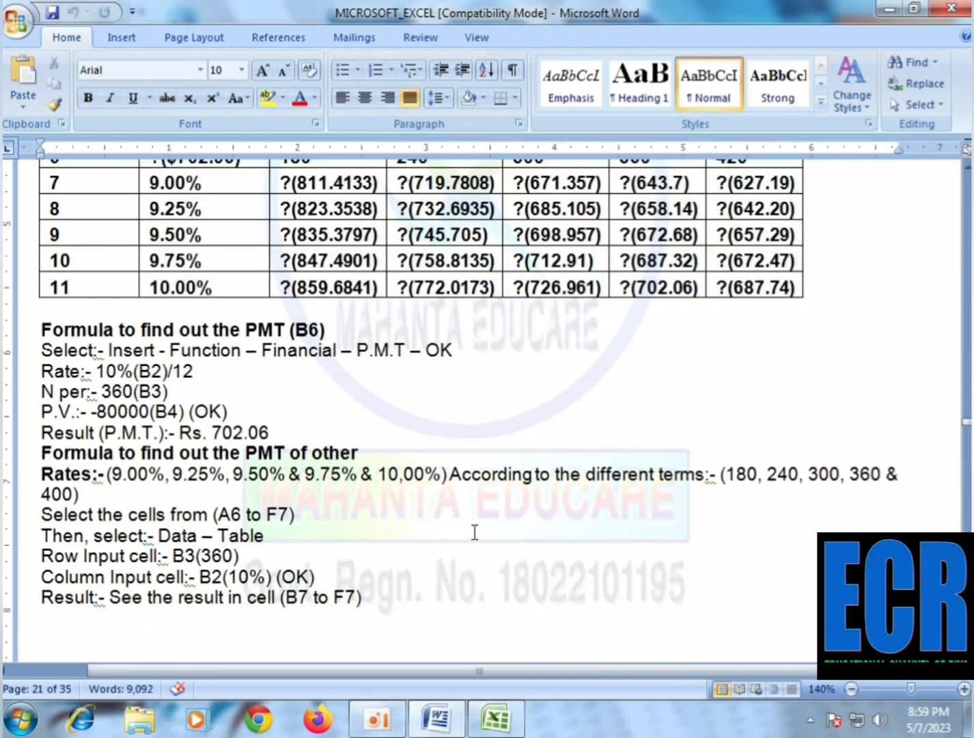
pyautogui.scroll(7, 474, 529)
pyautogui.scroll(15, 461, 576)
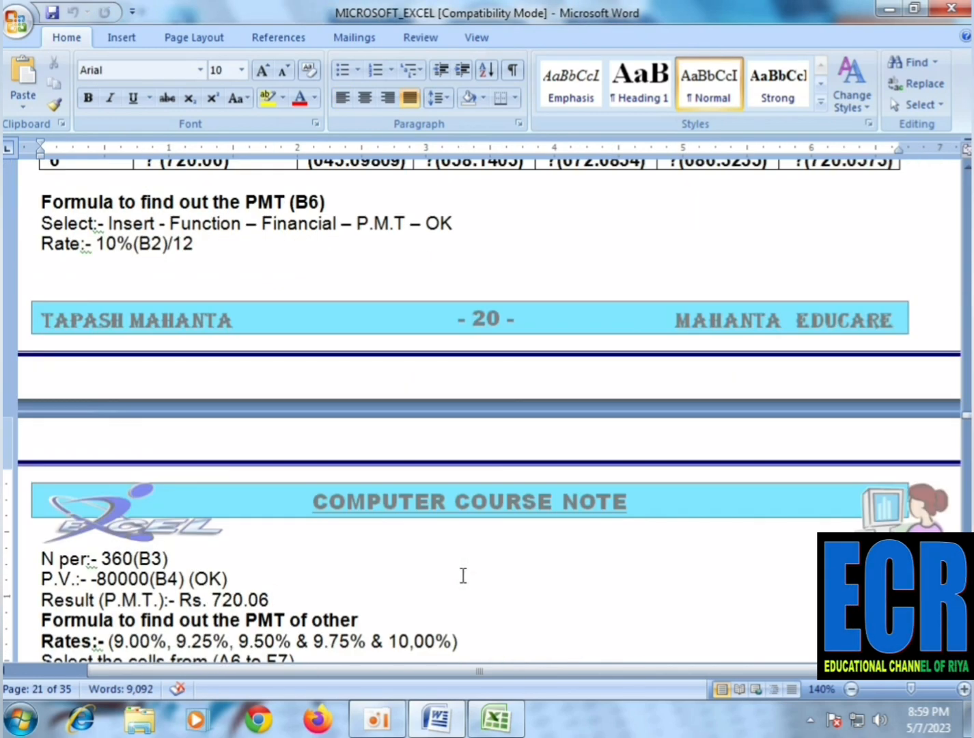
# Review the column-style and row-style mortgage loan analysis notes, including their tables, PMT formulas and data table instructions.
pyautogui.scroll(-2, 462, 576)
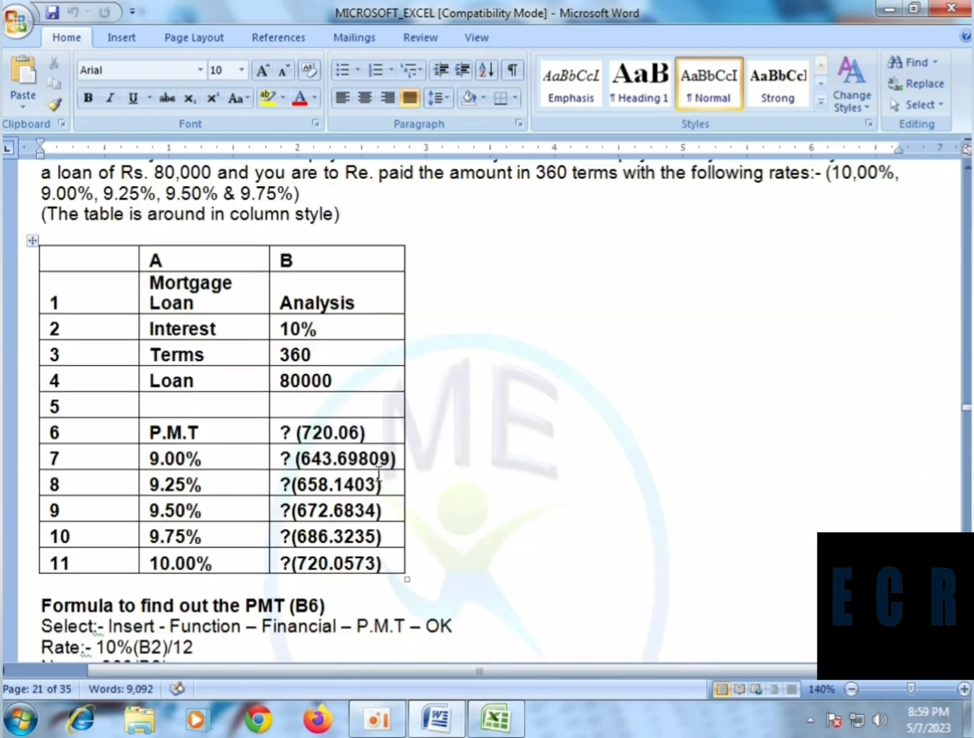
pyautogui.scroll(3, 239, 324)
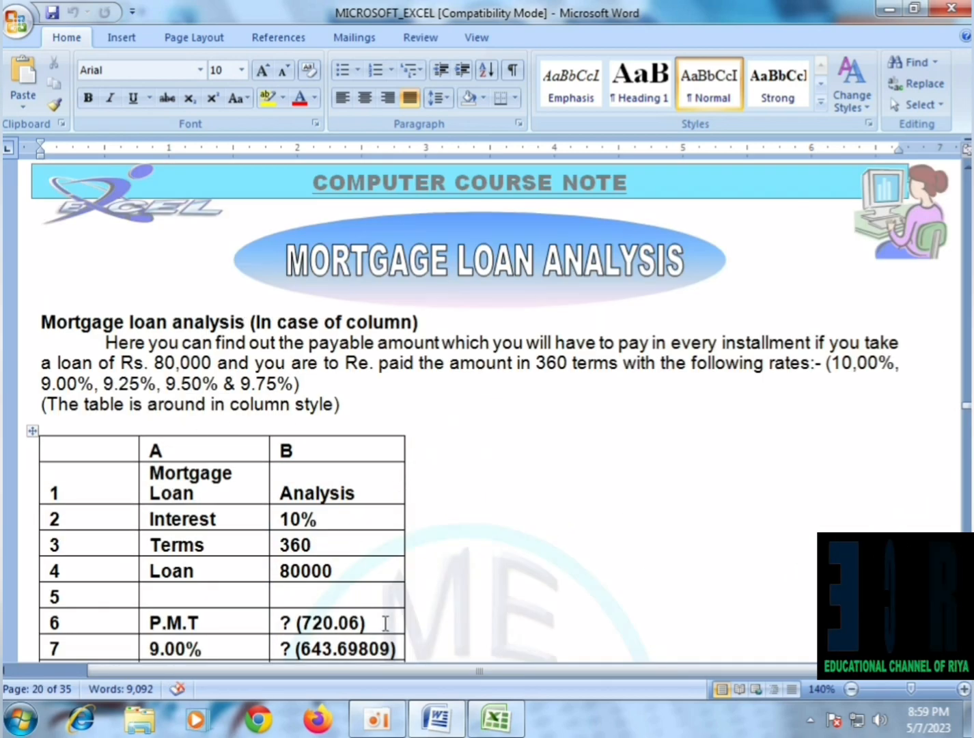
pyautogui.scroll(-7, 382, 625)
pyautogui.scroll(-3, 378, 576)
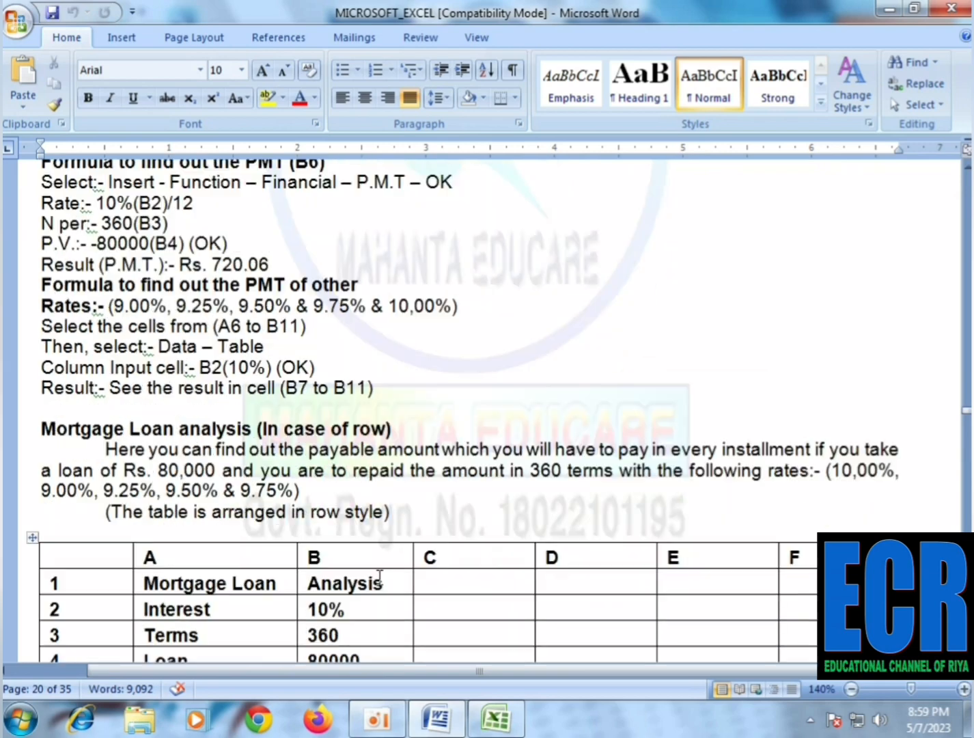
pyautogui.scroll(2, 380, 576)
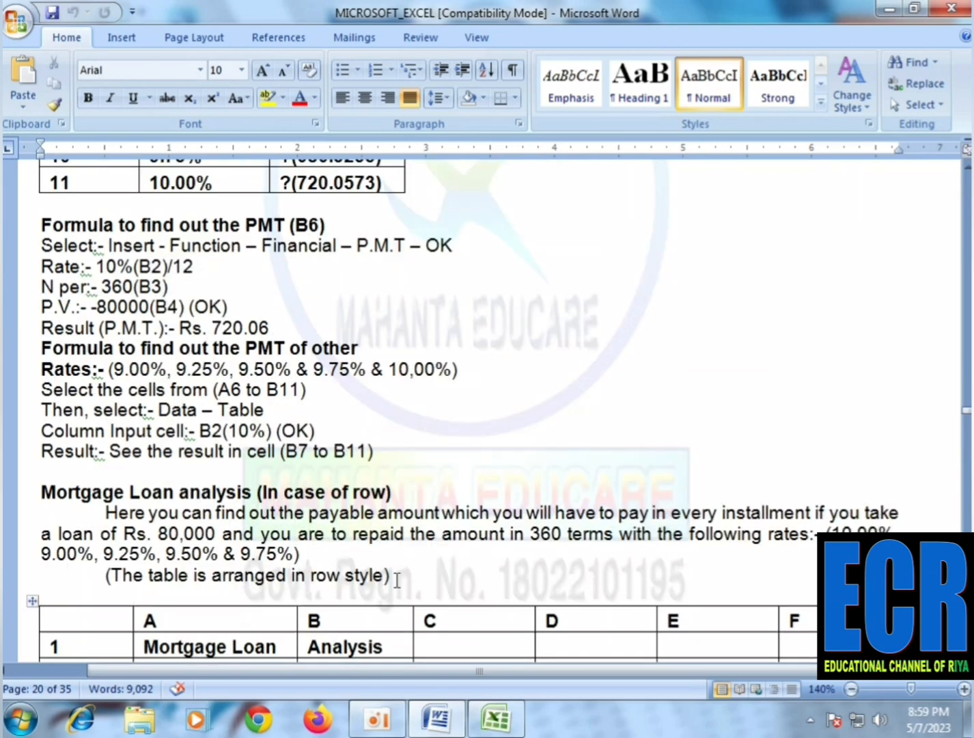
pyautogui.scroll(-6, 397, 582)
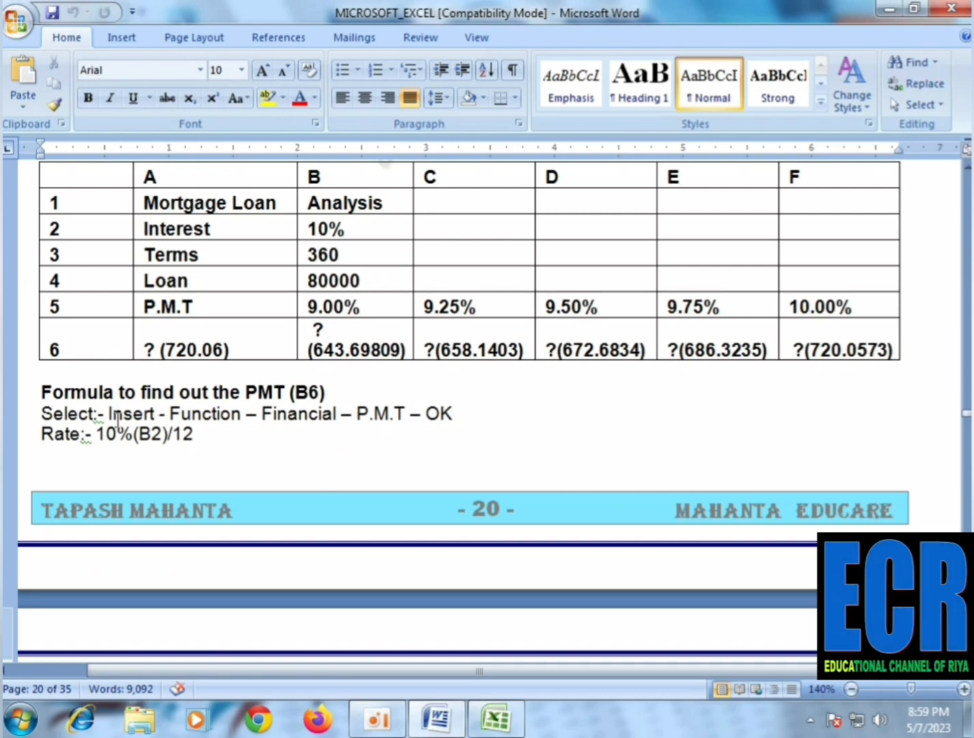
pyautogui.scroll(-7, 315, 437)
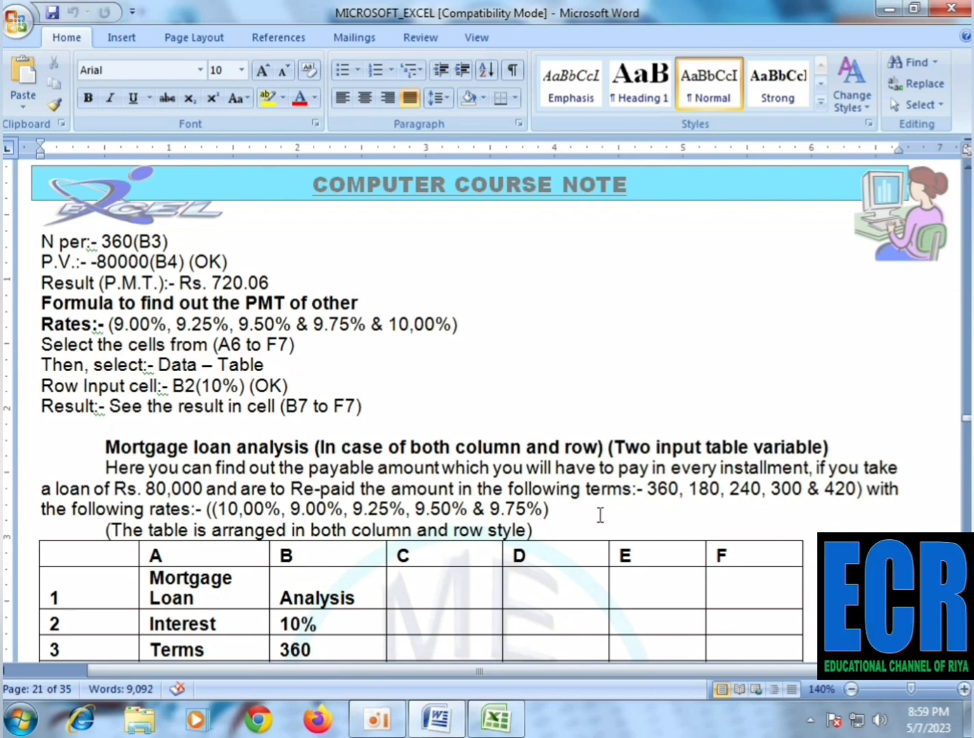
# Review the two-variable mortgage table in the notes and read its PMT arguments and row and column input cell instructions through the page's end.
pyautogui.scroll(-5, 600, 515)
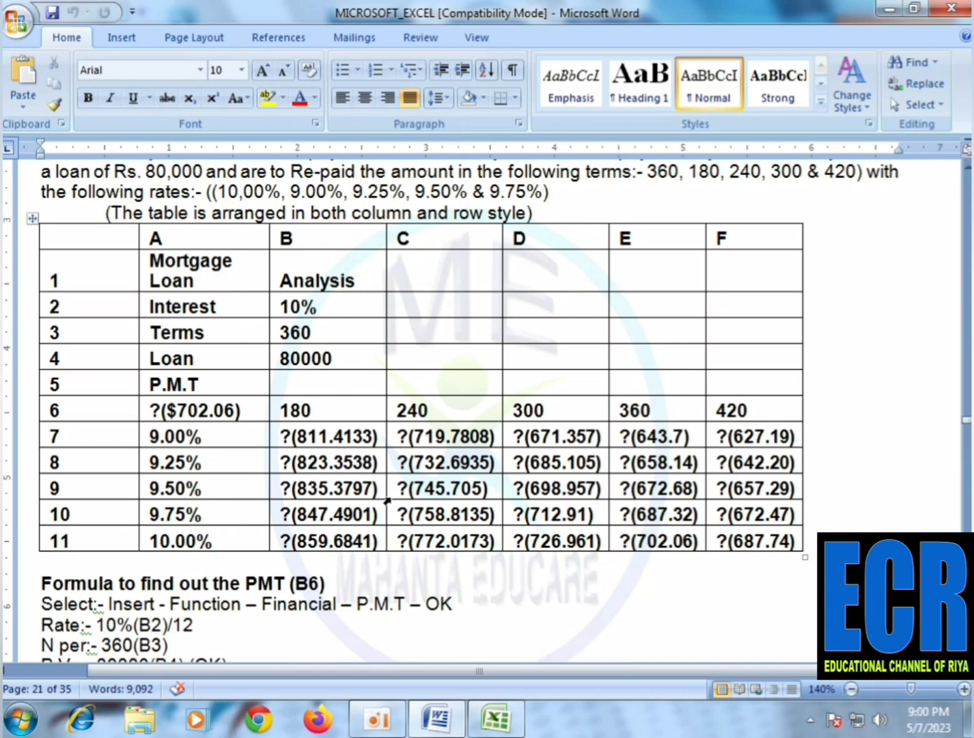
pyautogui.scroll(-2, 389, 500)
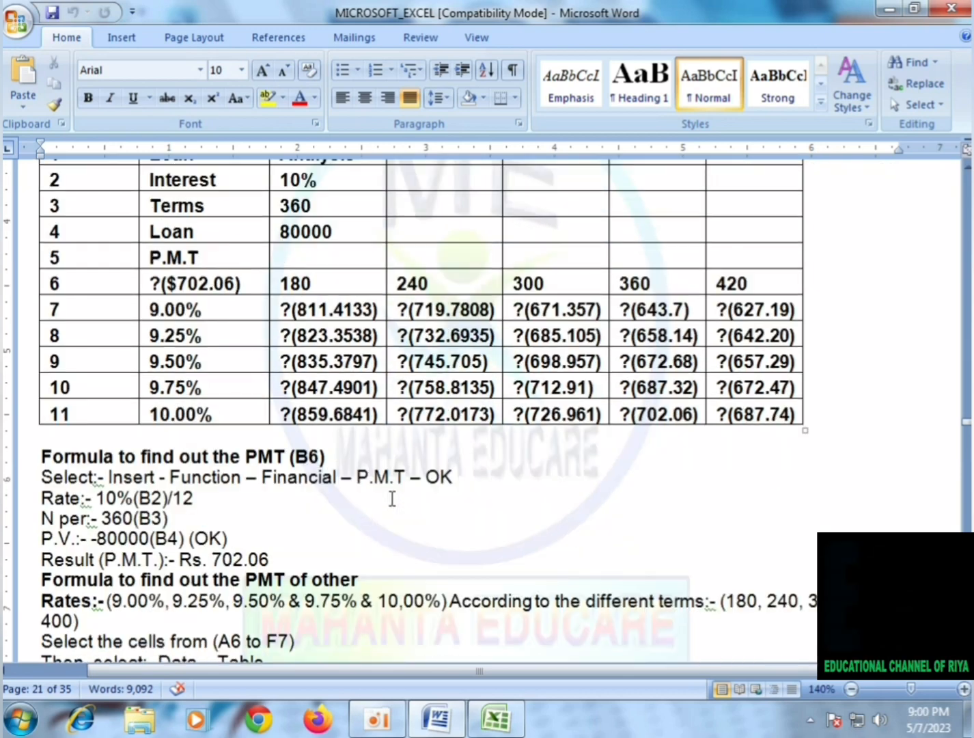
pyautogui.scroll(-2, 393, 499)
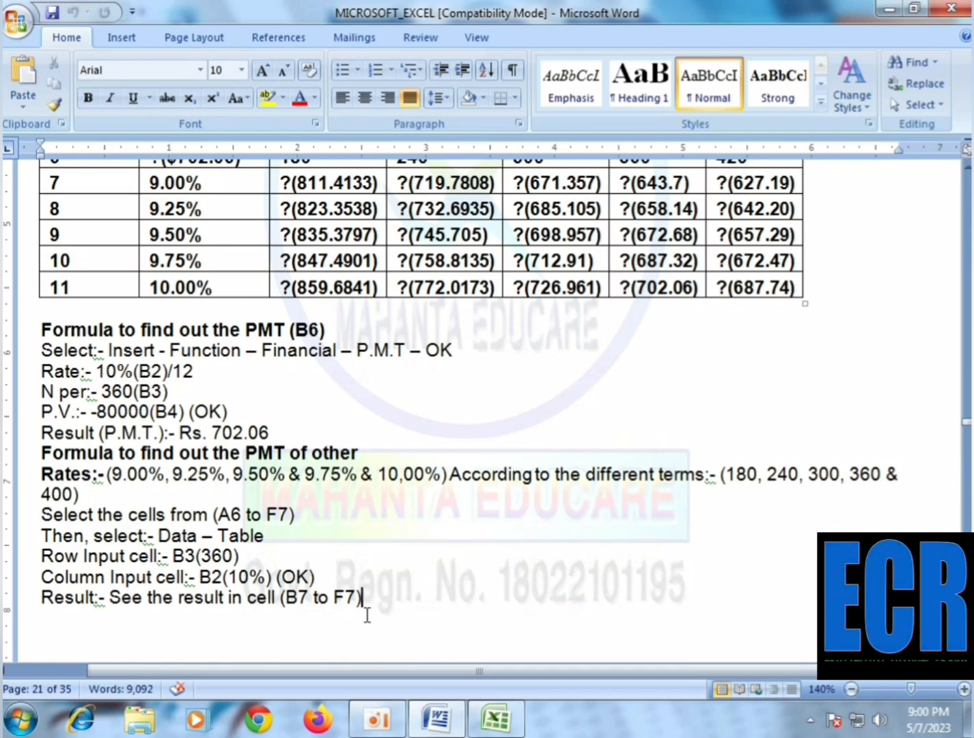
pyautogui.scroll(-3, 369, 611)
pyautogui.scroll(1, 372, 602)
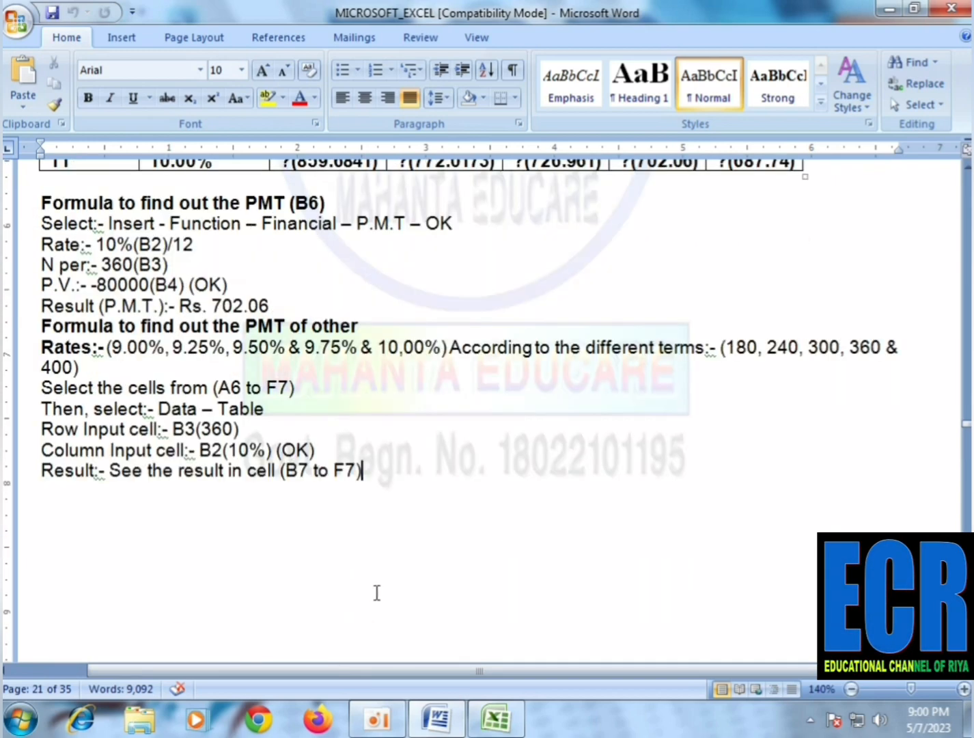
pyautogui.scroll(2, 376, 592)
pyautogui.scroll(-1, 376, 592)
pyautogui.scroll(-14, 377, 594)
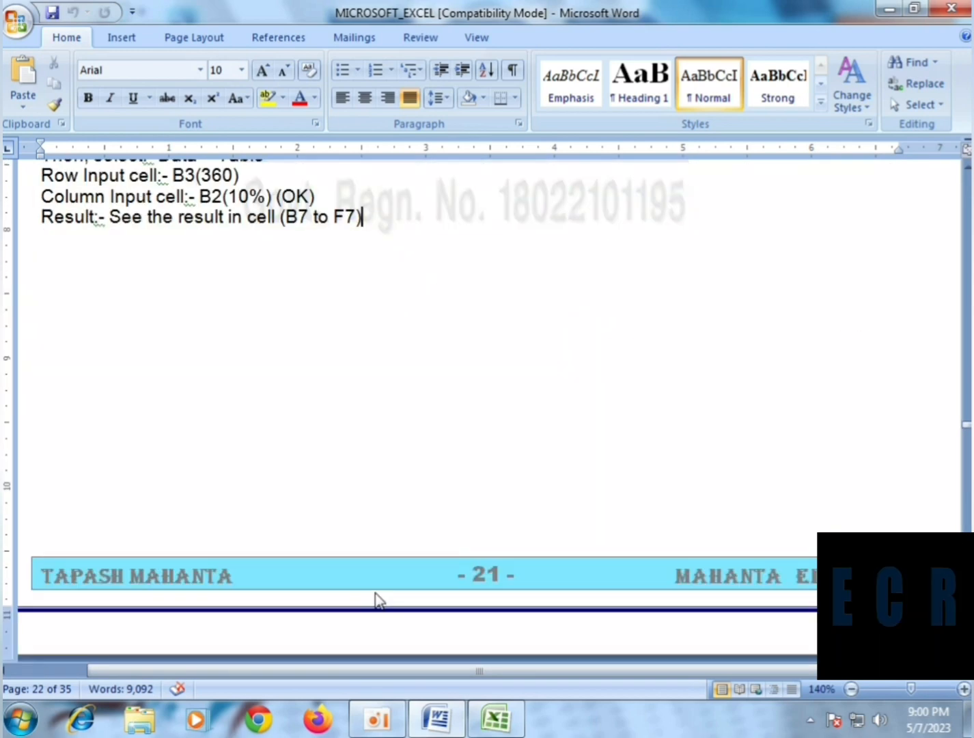